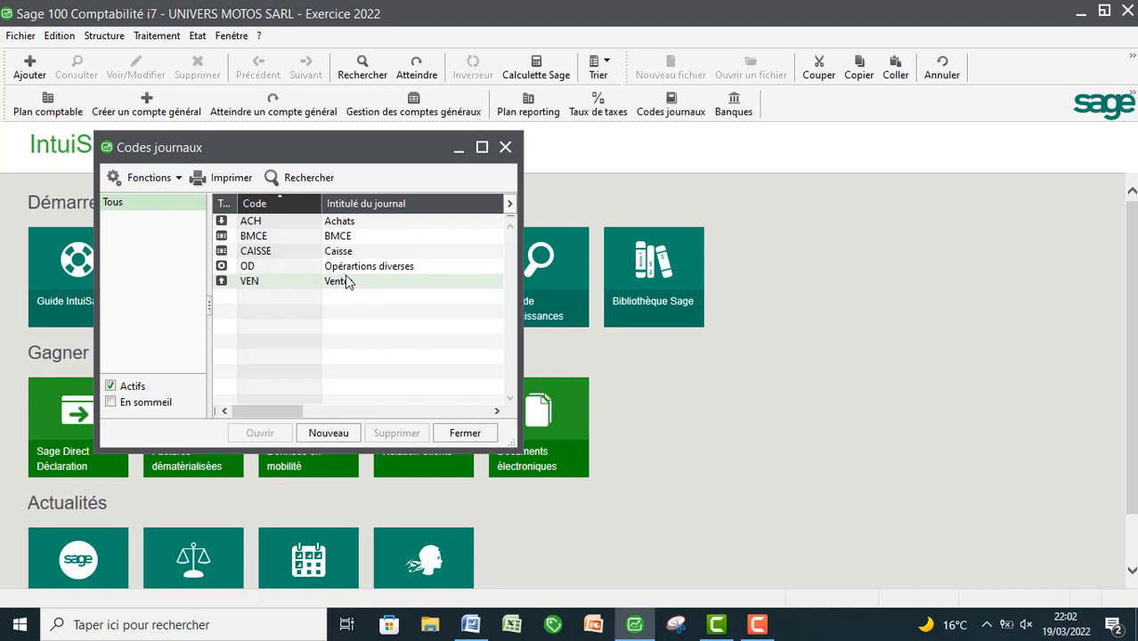
# - Ensure the CAISSE journal code's Contrepartie is "Générer une contrepartie à chaque ligne", save it and close the journal codes list
pyautogui.click(337, 251)
pyautogui.doubleClick(337, 251)
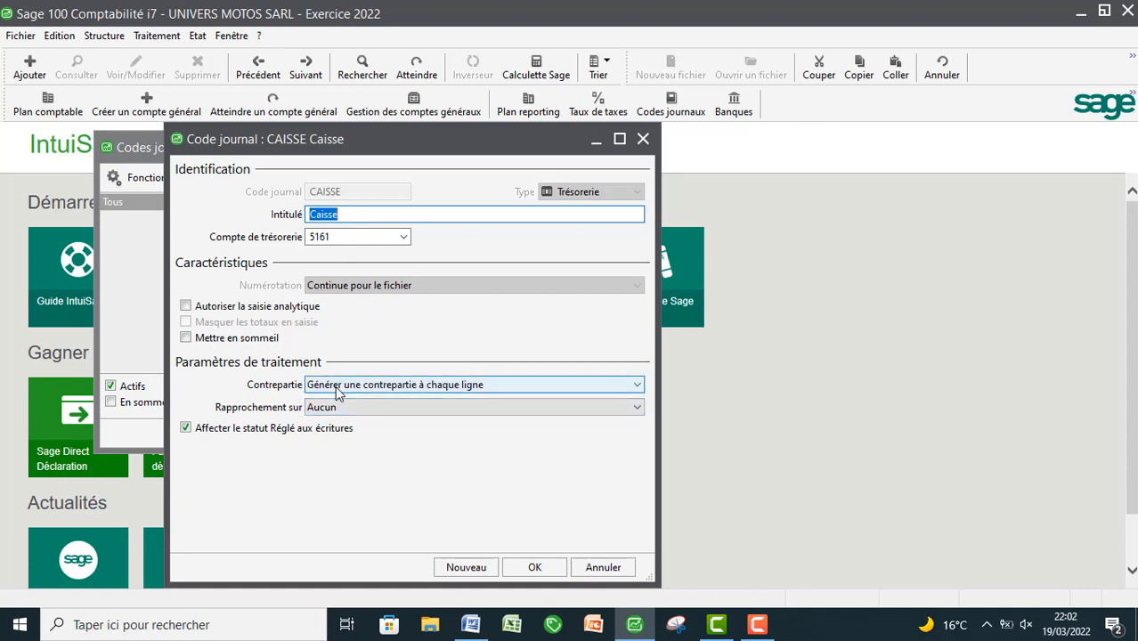
pyautogui.click(427, 385)
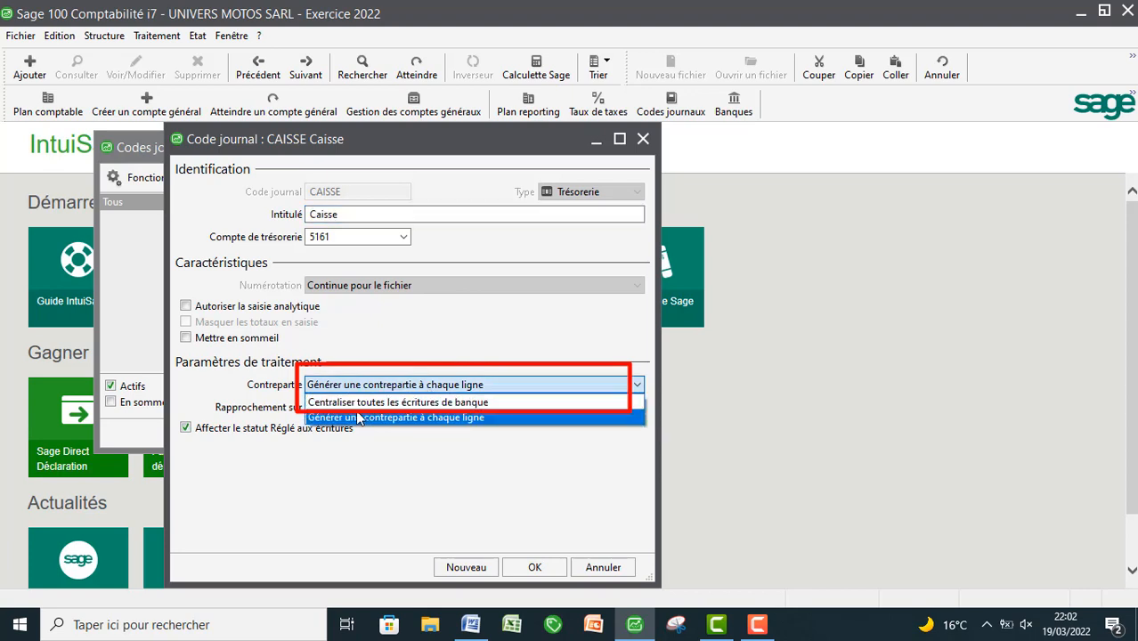
pyautogui.click(412, 386)
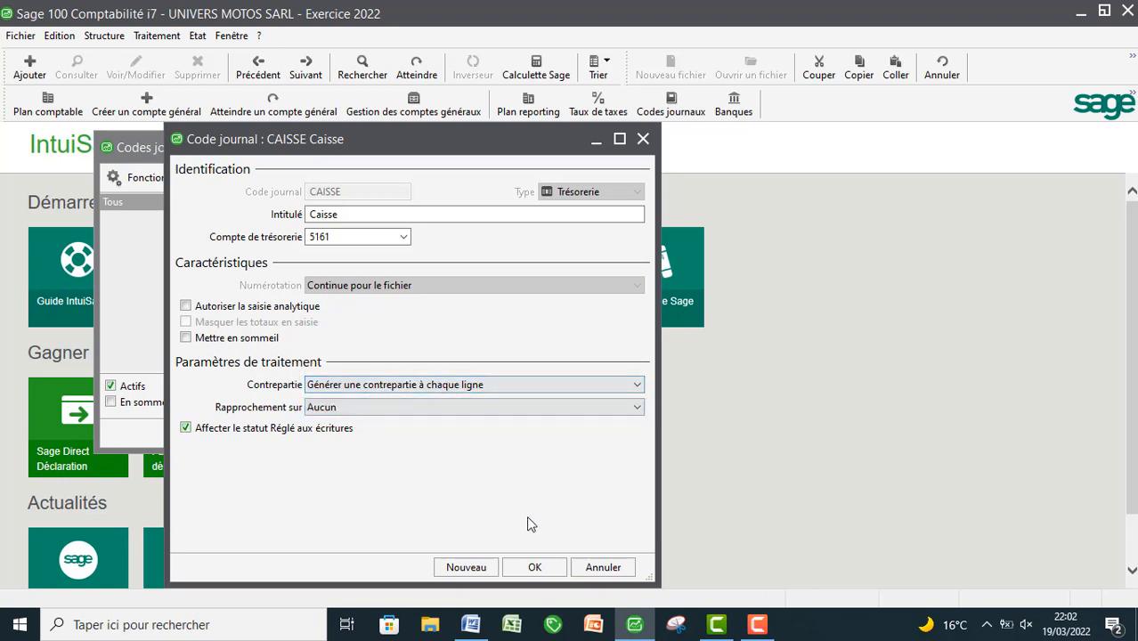
pyautogui.click(530, 568)
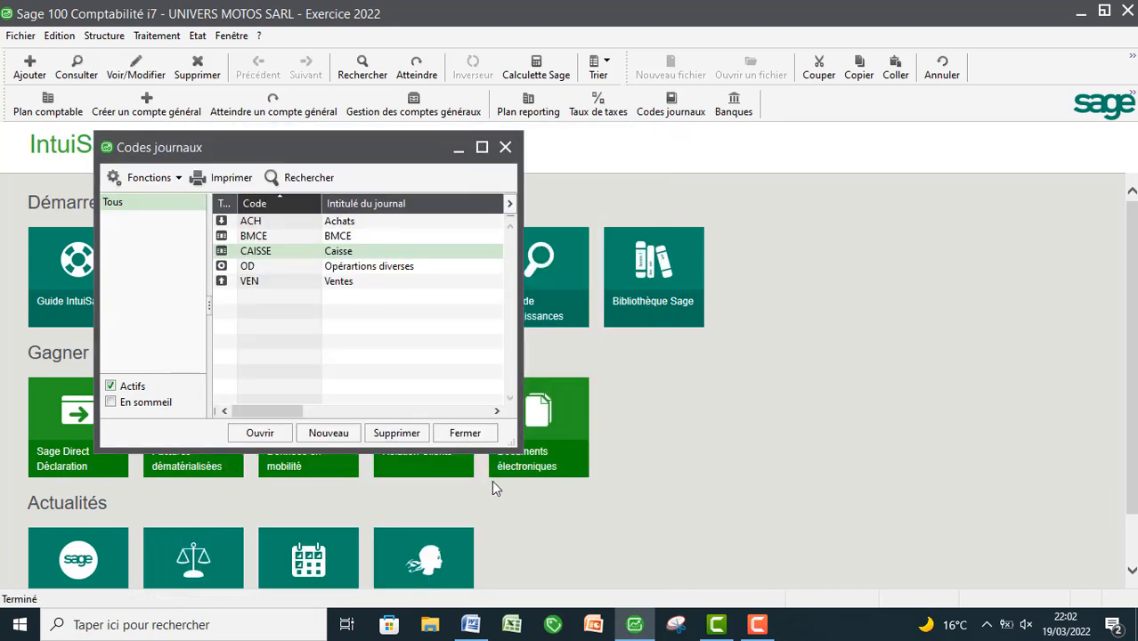
pyautogui.click(502, 149)
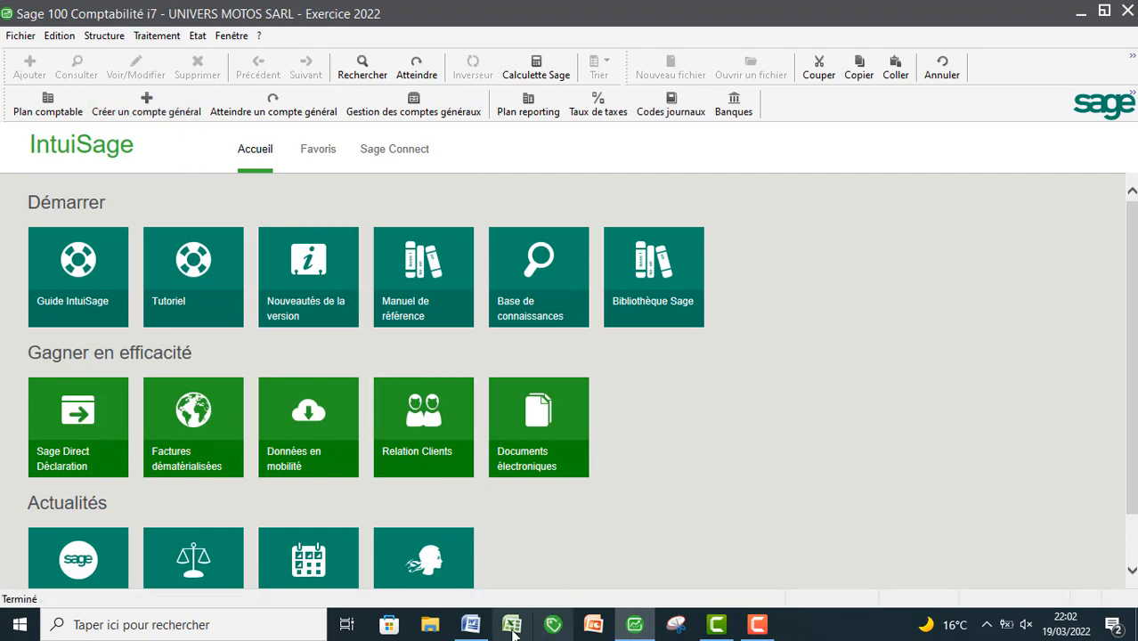
# - Switch to the Word exercise and colour the 02/01 cash commission line red in the cash operations section
pyautogui.click(469, 624)
pyautogui.scroll(5, 402, 455)
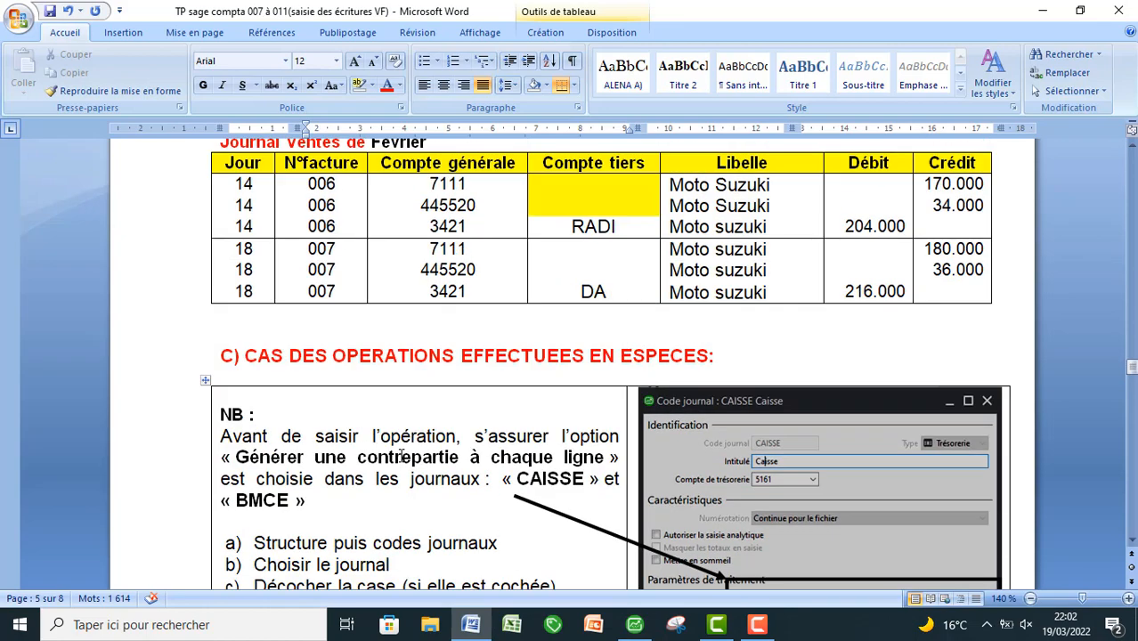
pyautogui.scroll(-3, 401, 455)
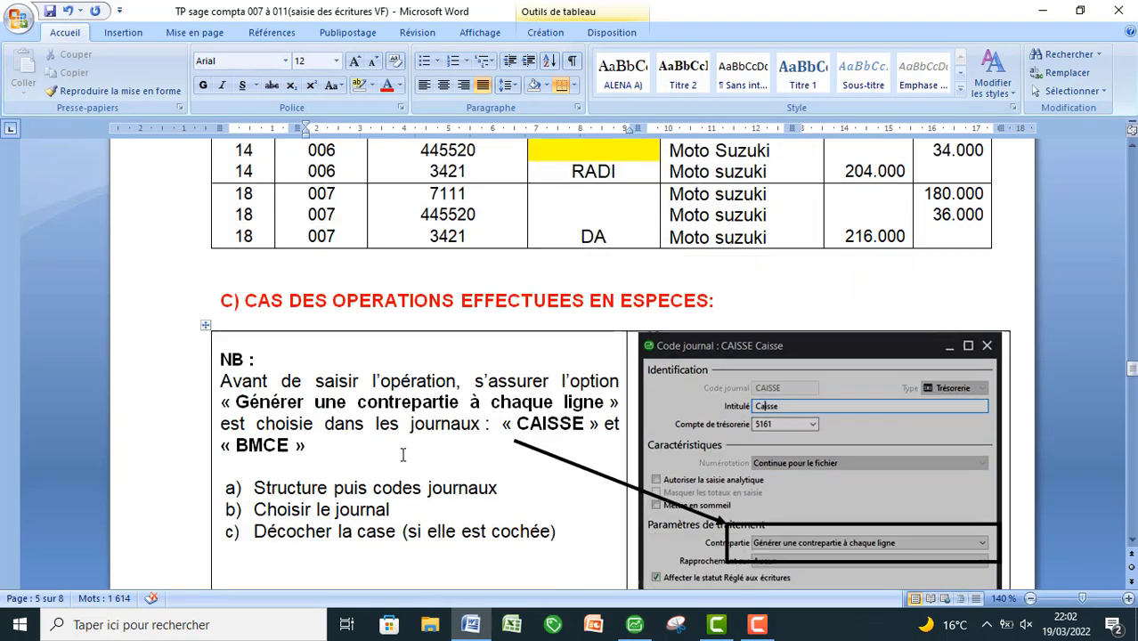
pyautogui.scroll(-1, 403, 455)
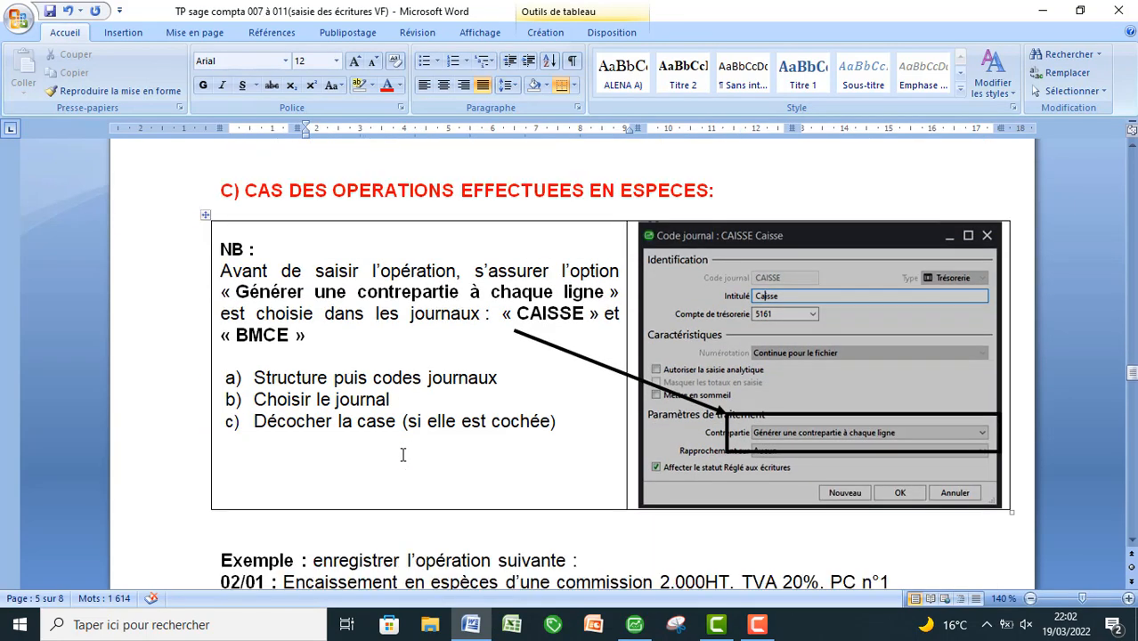
pyautogui.scroll(-3, 402, 455)
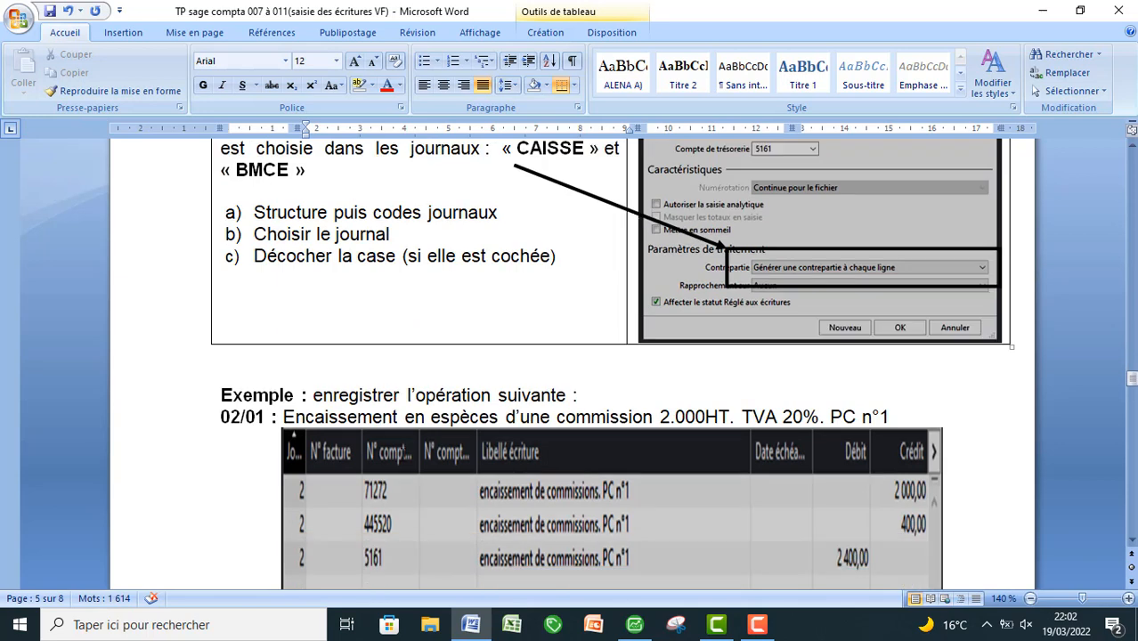
pyautogui.click(192, 422)
pyautogui.click(386, 86)
pyautogui.click(257, 430)
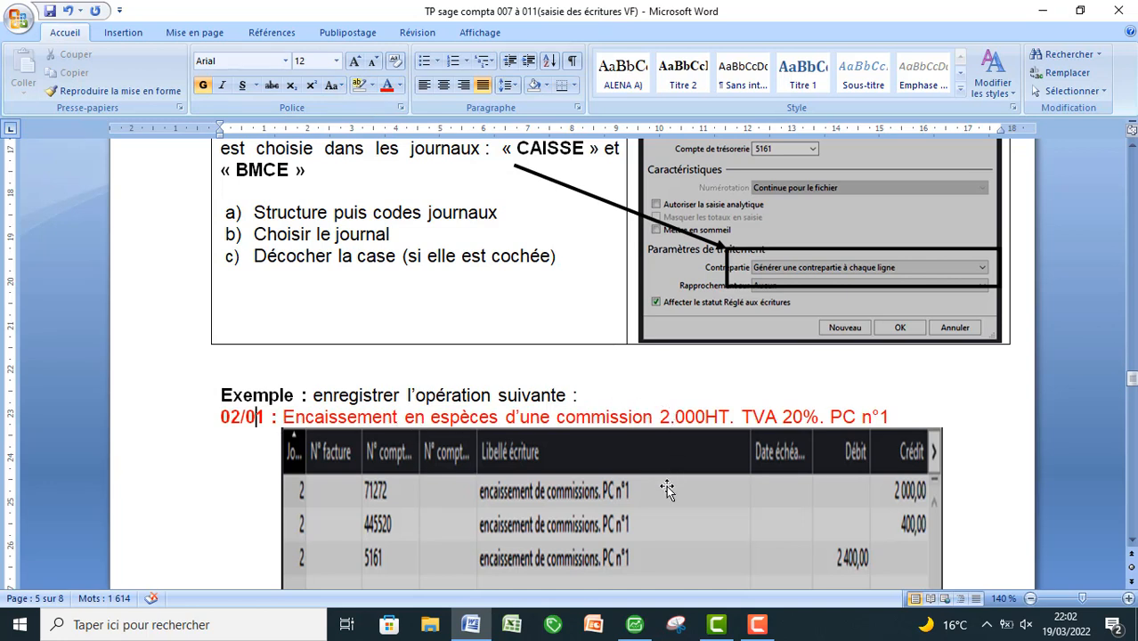
# - Switch to Sage 100 Comptabilité, open the journal entry list in a maximised window and filter it to "Non ouverts"
pyautogui.click(634, 624)
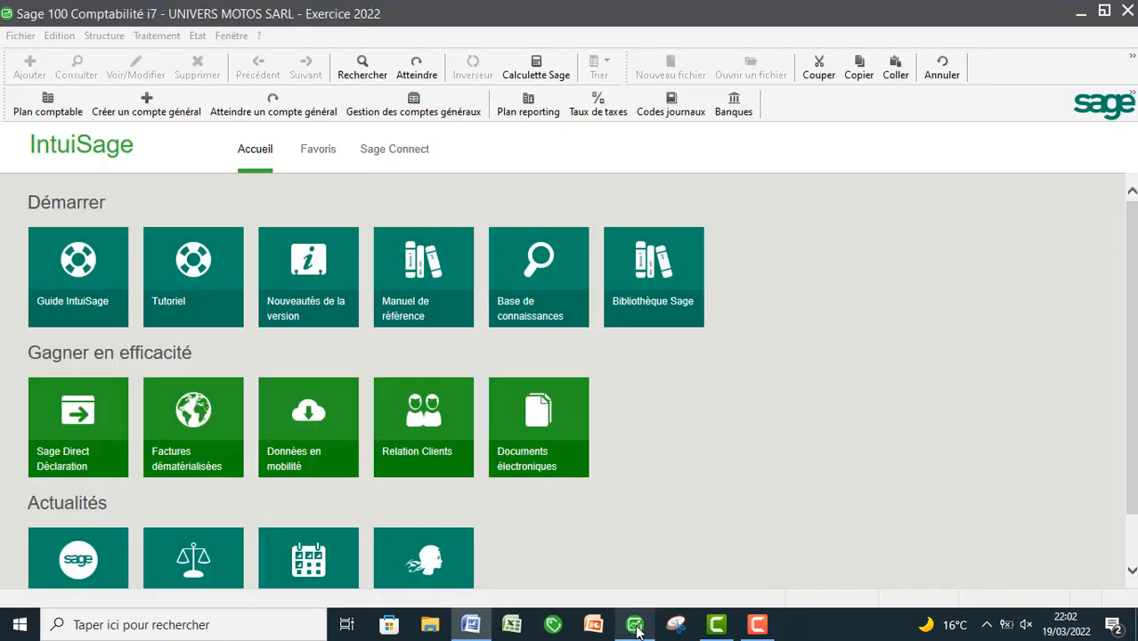
pyautogui.click(154, 38)
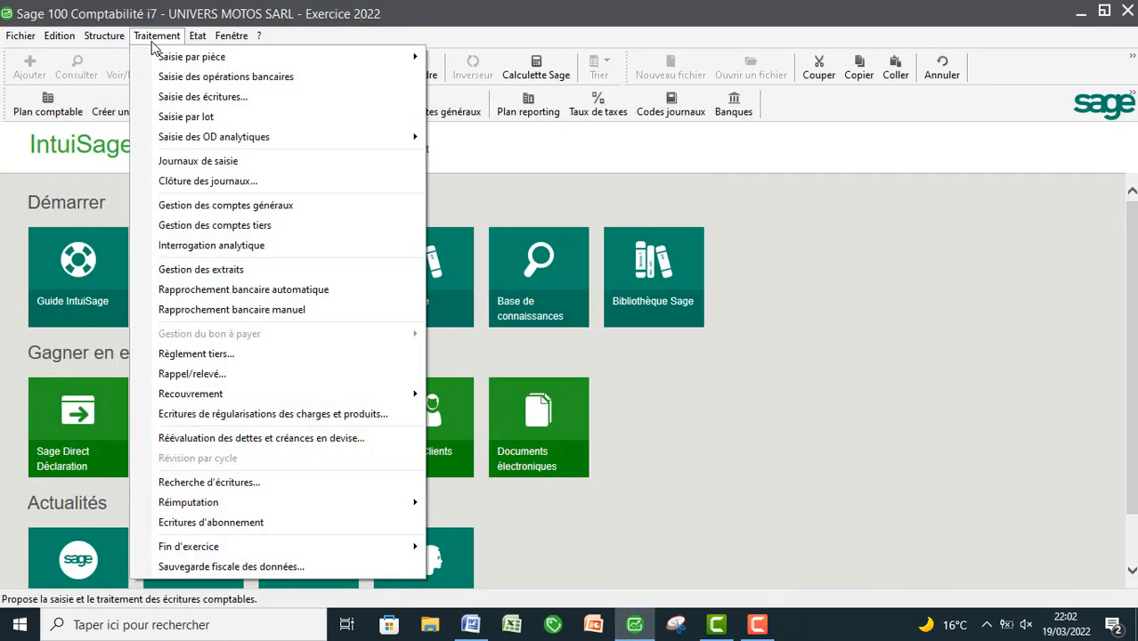
pyautogui.click(187, 163)
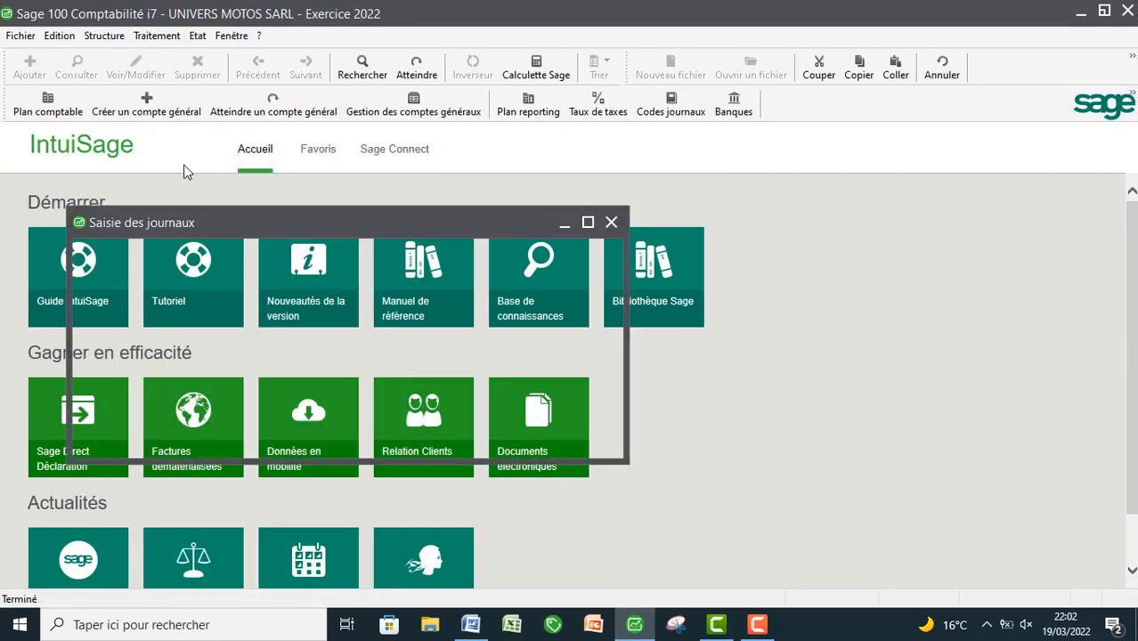
pyautogui.click(591, 227)
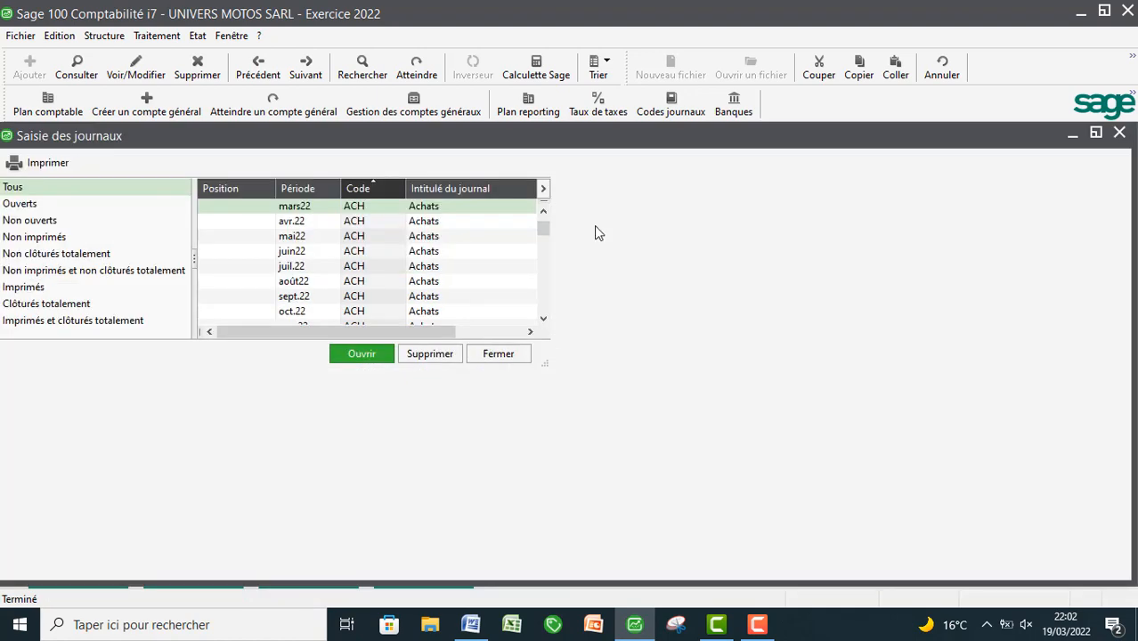
pyautogui.click(18, 204)
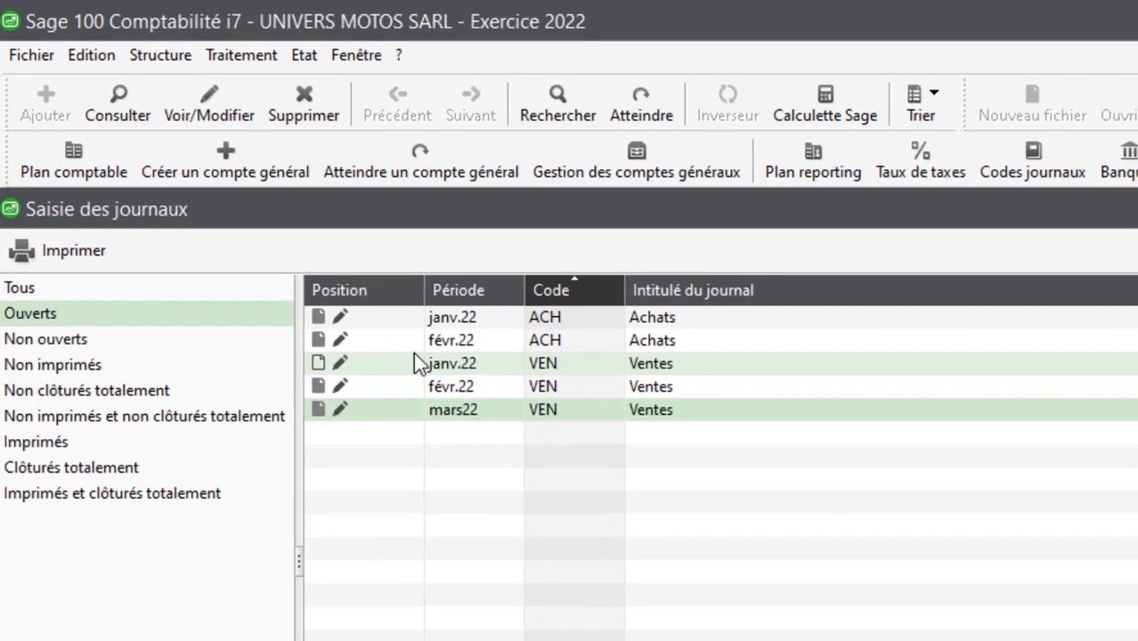
pyautogui.click(50, 343)
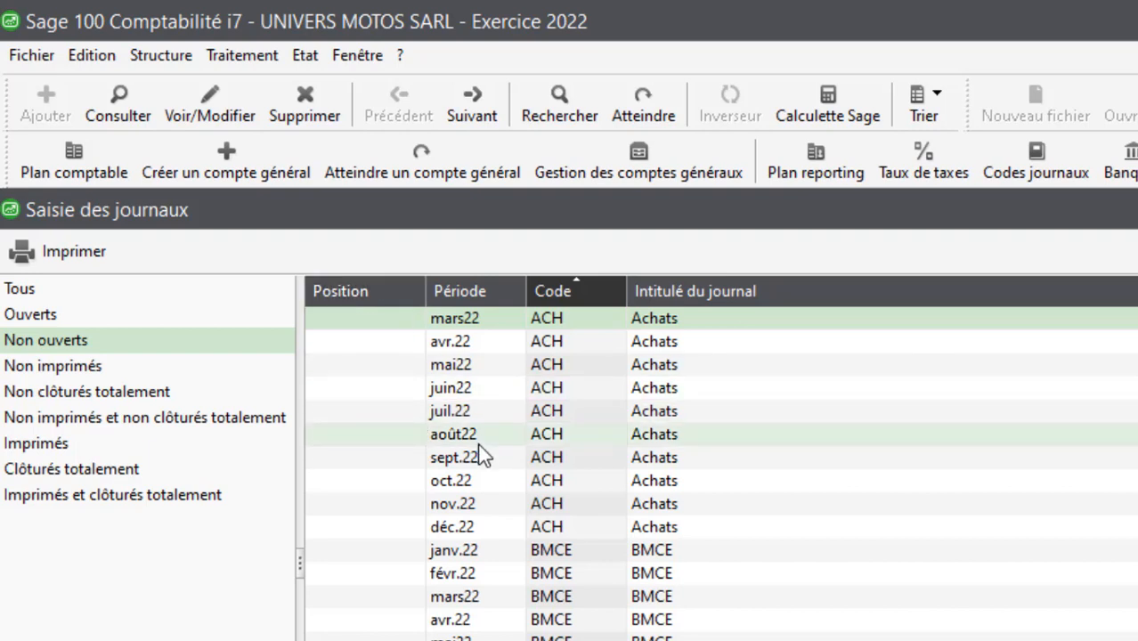
# - Sort the unopened journals by period and open the Caisse journal for janv.22 in a maximised window
pyautogui.click(550, 301)
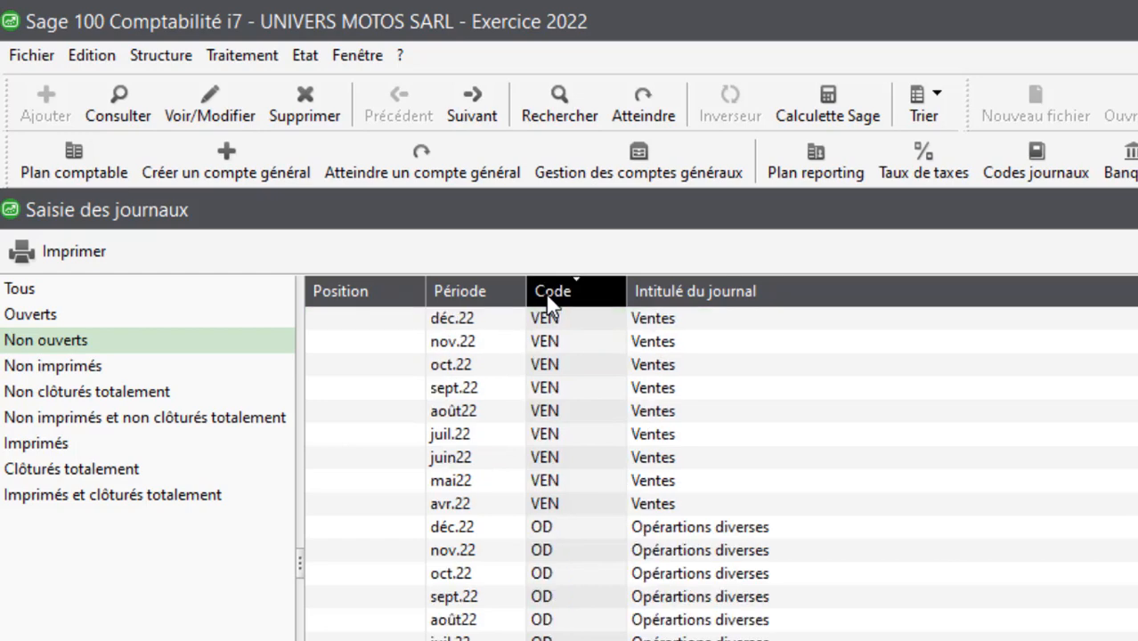
pyautogui.scroll(-3, 577, 464)
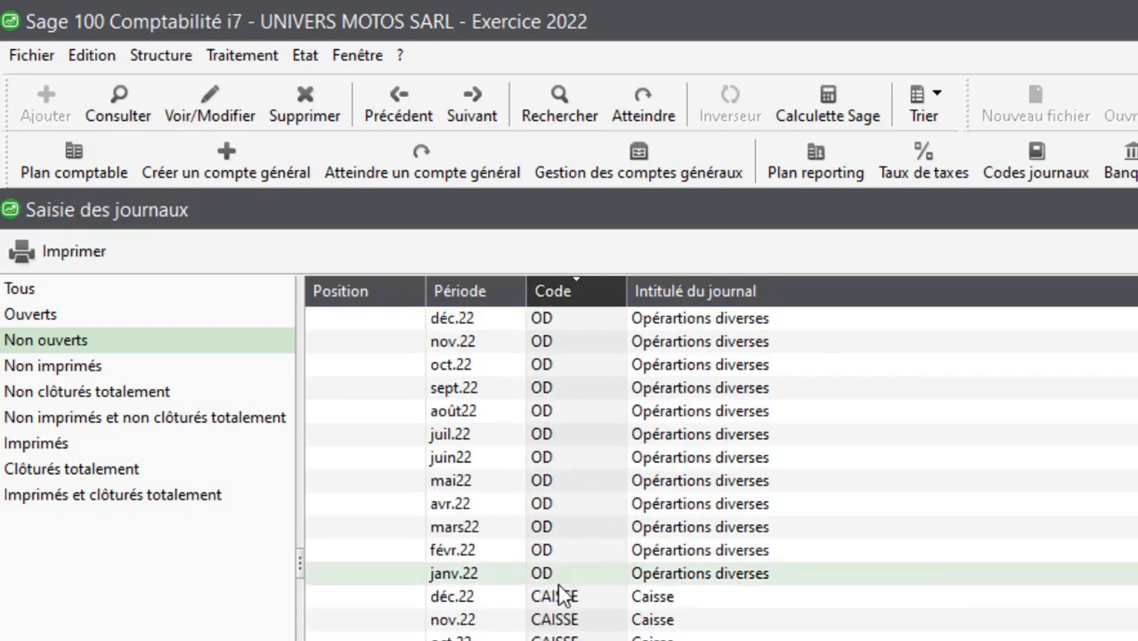
pyautogui.click(473, 292)
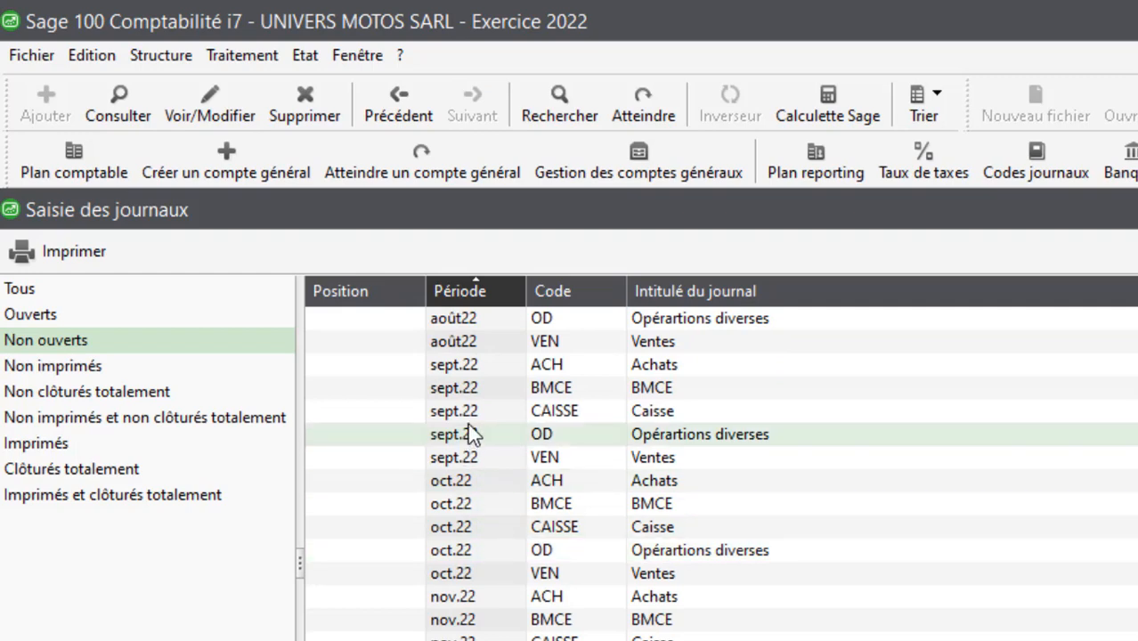
pyautogui.scroll(12, 470, 433)
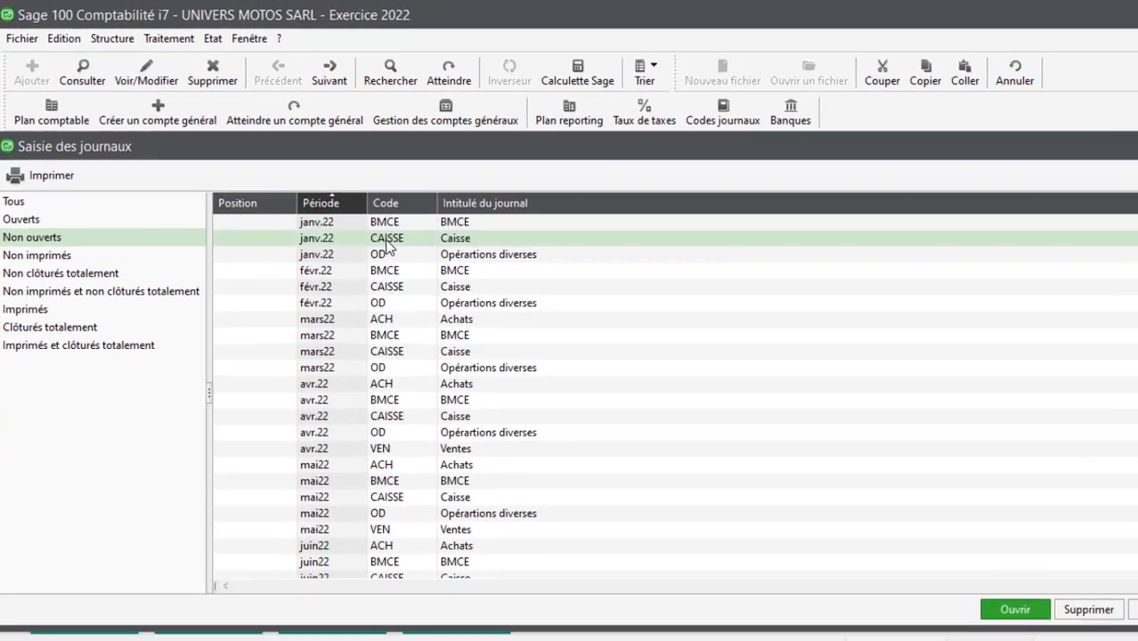
pyautogui.click(385, 239)
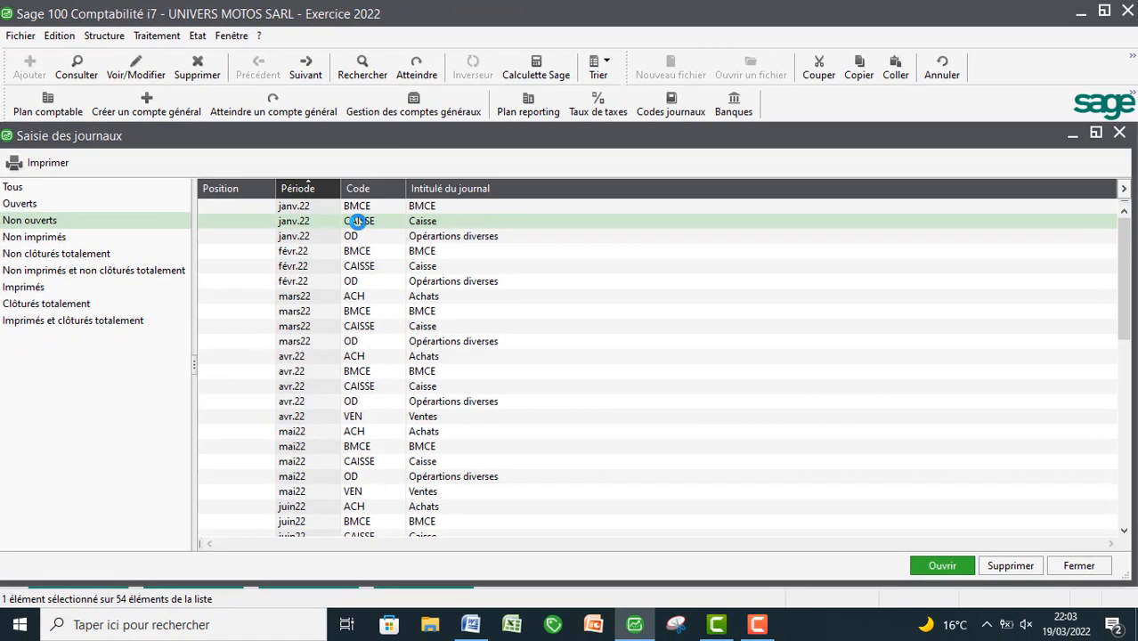
pyautogui.doubleClick(357, 220)
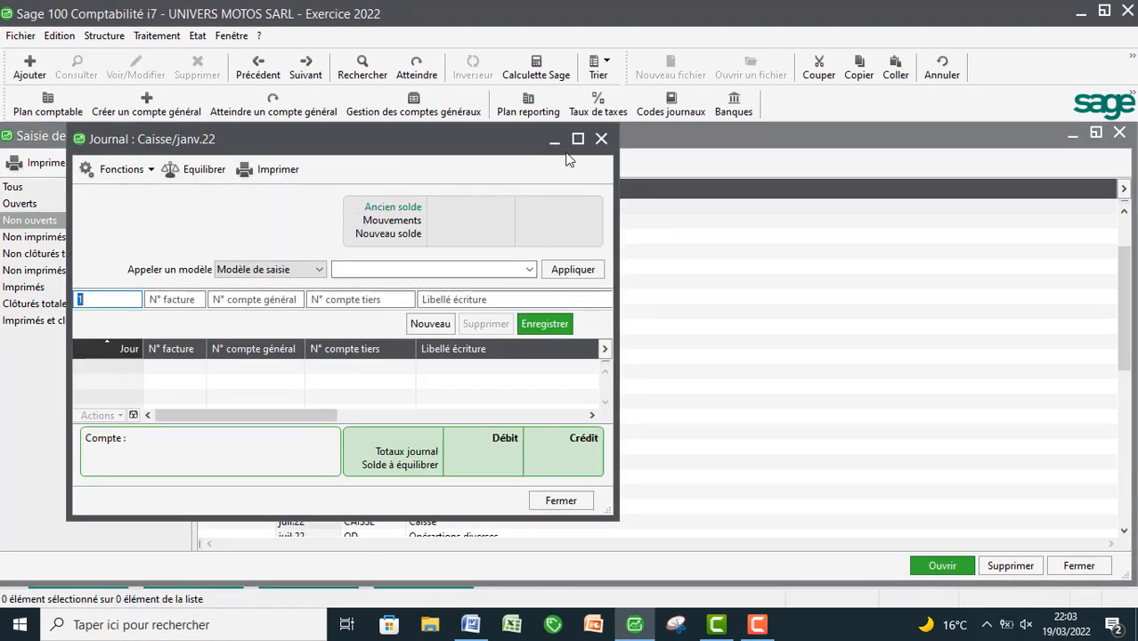
pyautogui.click(577, 140)
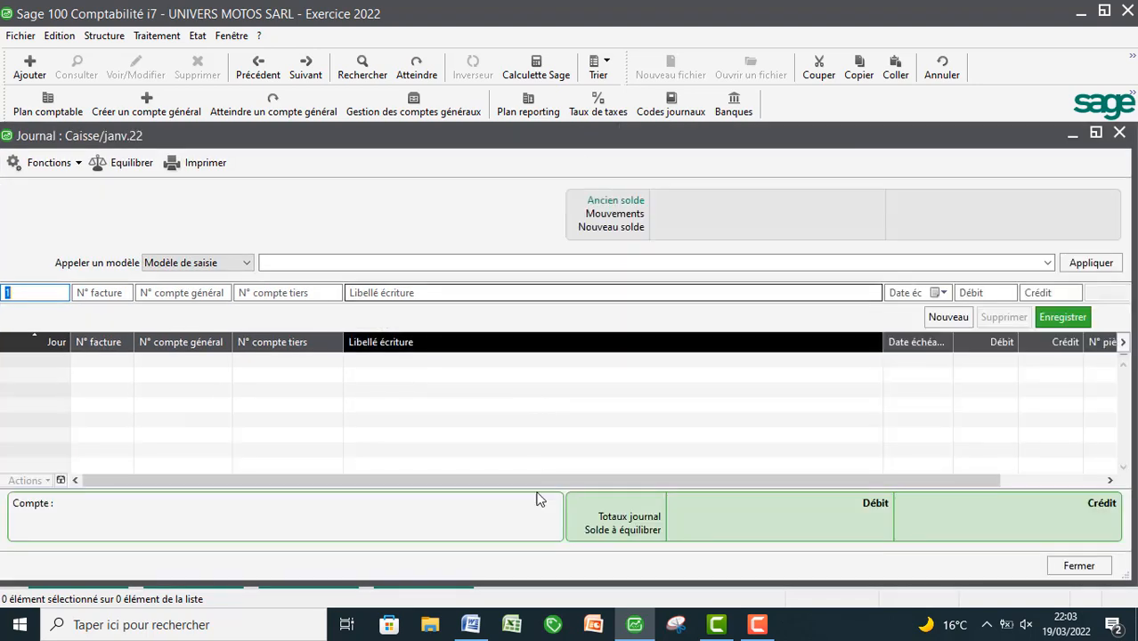
# - Consult the Word exercise and set the day of the new Caisse entry to 2, leaving the invoice number empty
pyautogui.click(469, 627)
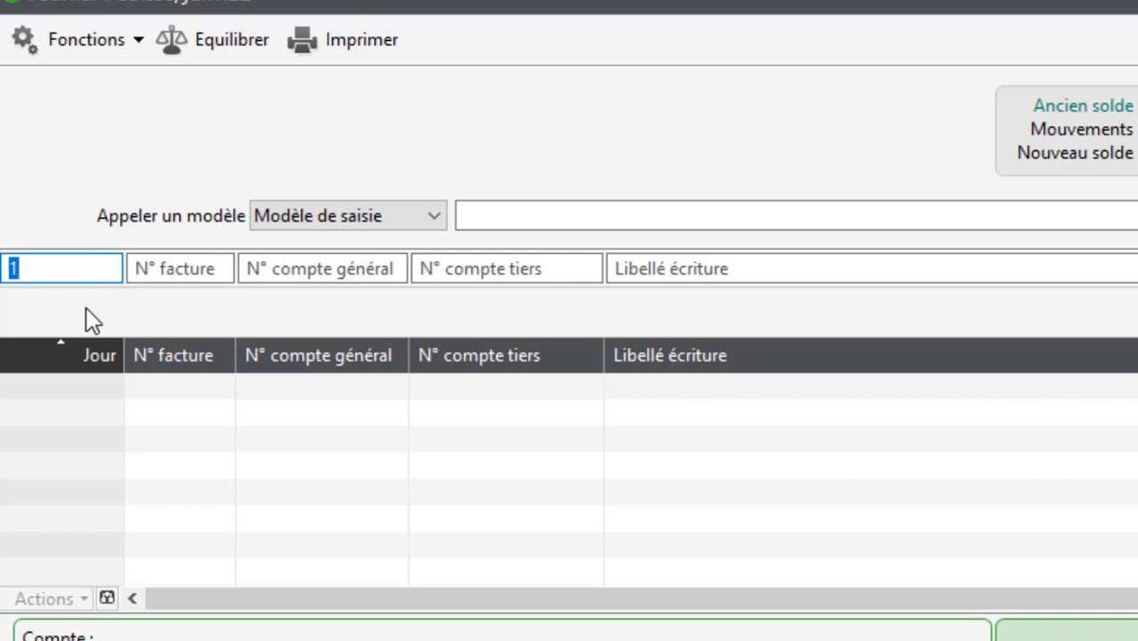
pyautogui.write('2')
pyautogui.press('Tab')
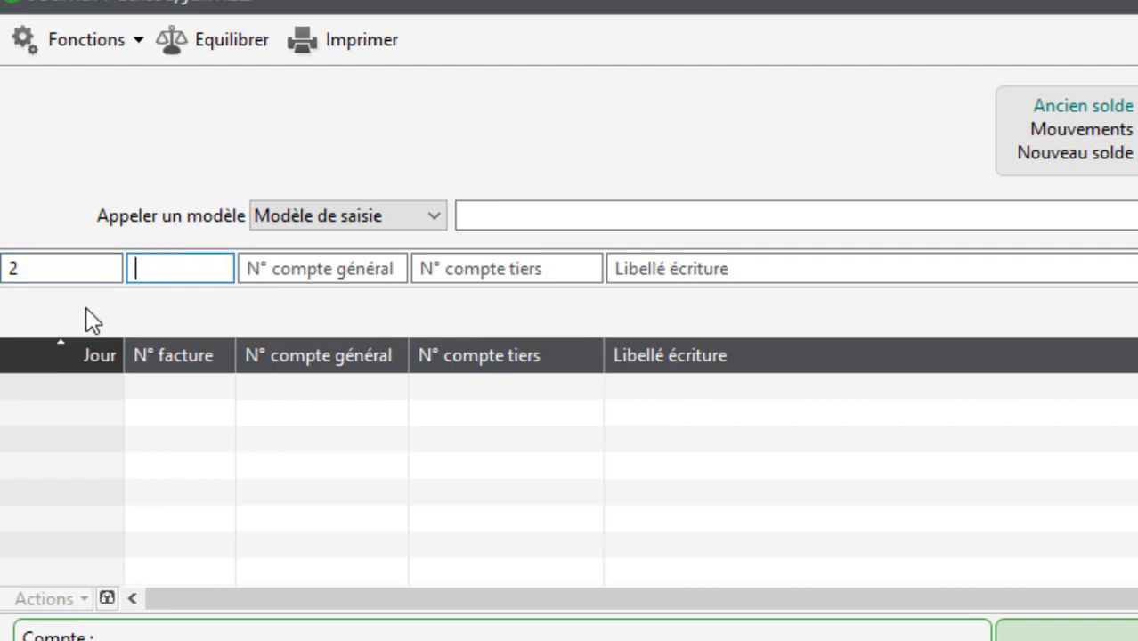
pyautogui.press('Tab')
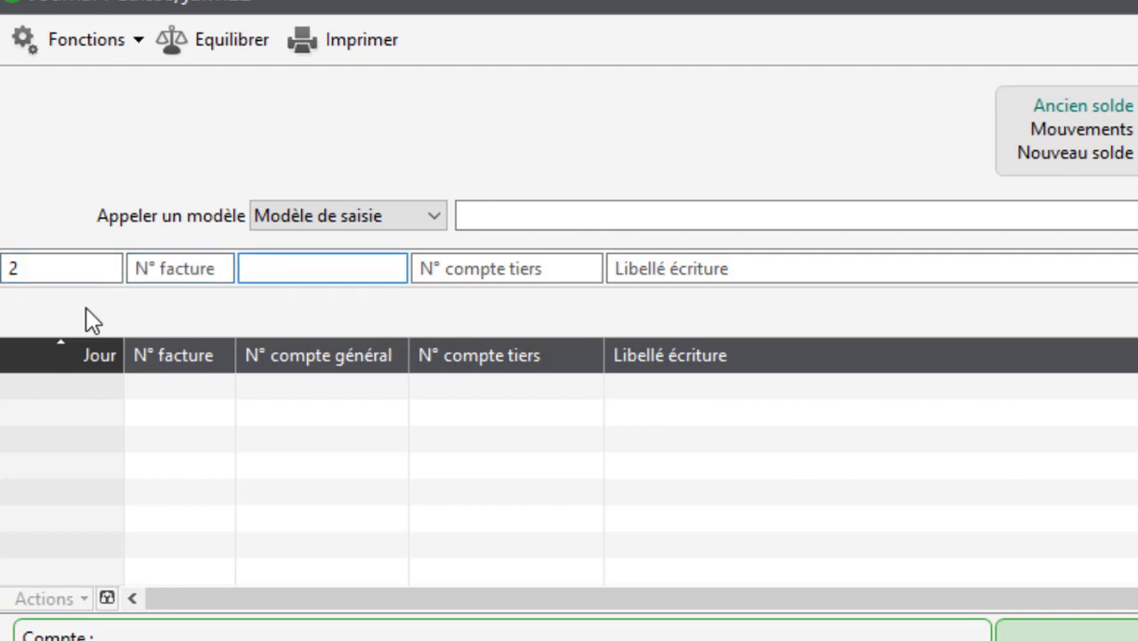
# - Try to record an amount of 2000 on general account 5161 in the Caisse journal
pyautogui.write('5161')
pyautogui.press('Tab')
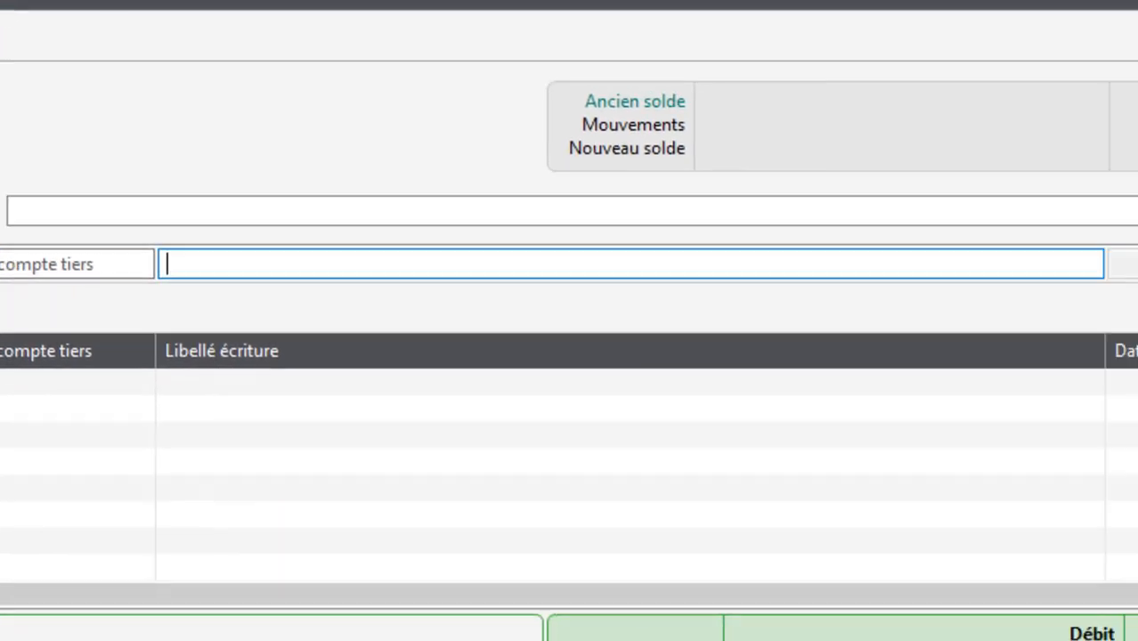
pyautogui.press('Tab')
pyautogui.write('2000')
pyautogui.press('Return')
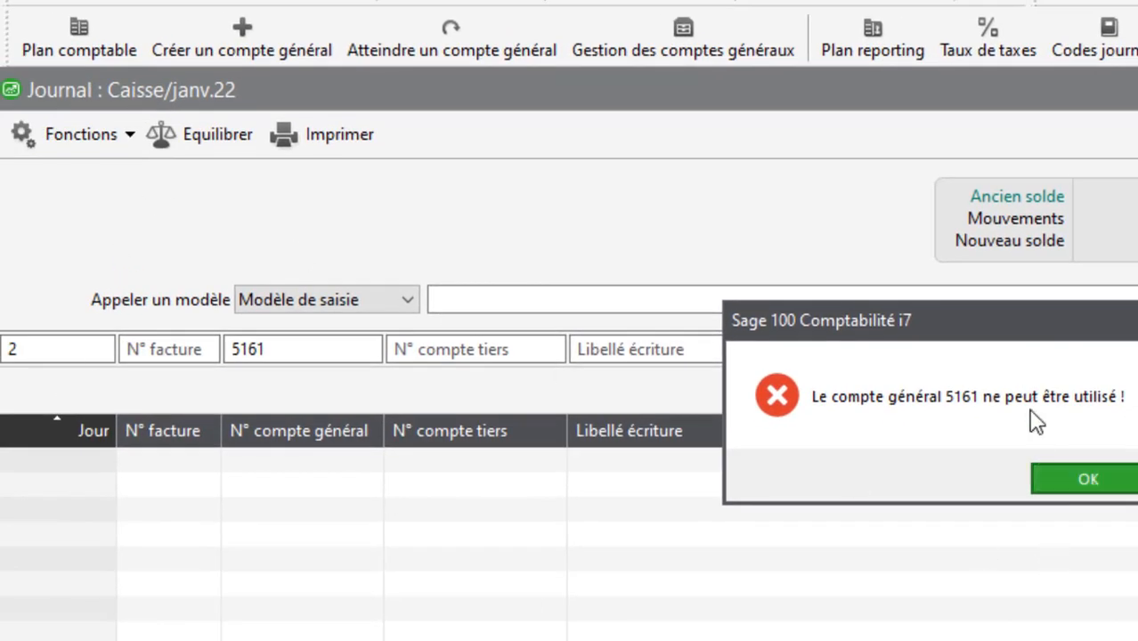
pyautogui.press('Return')
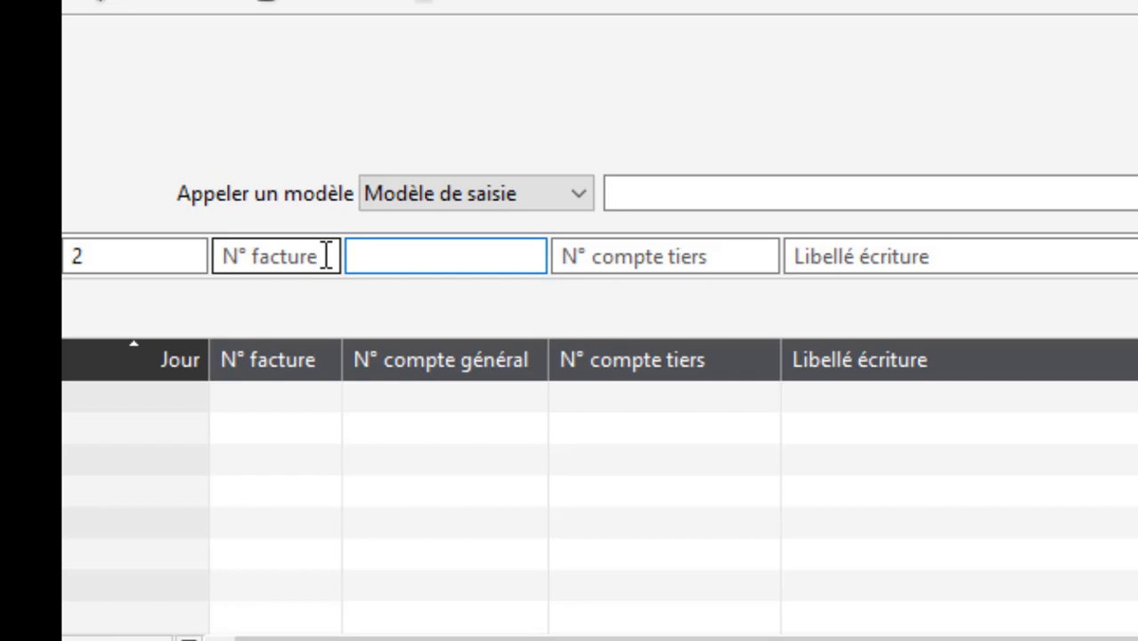
# - Set the entry line's general account to 71272, Commissions et courtages recues
pyautogui.write('7127')
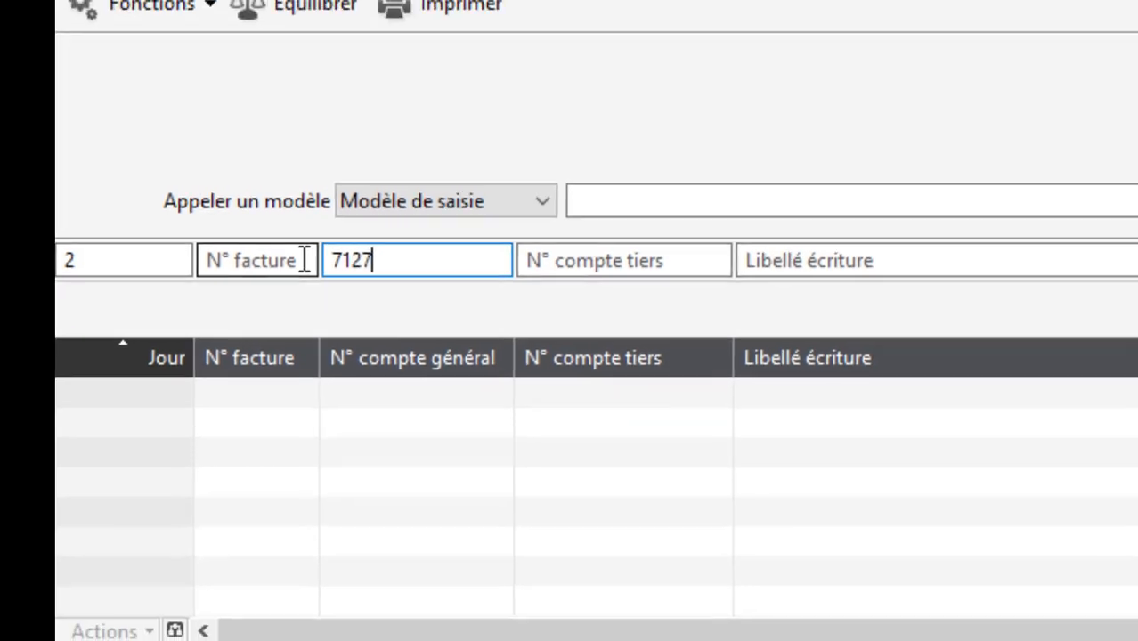
pyautogui.press('Tab')
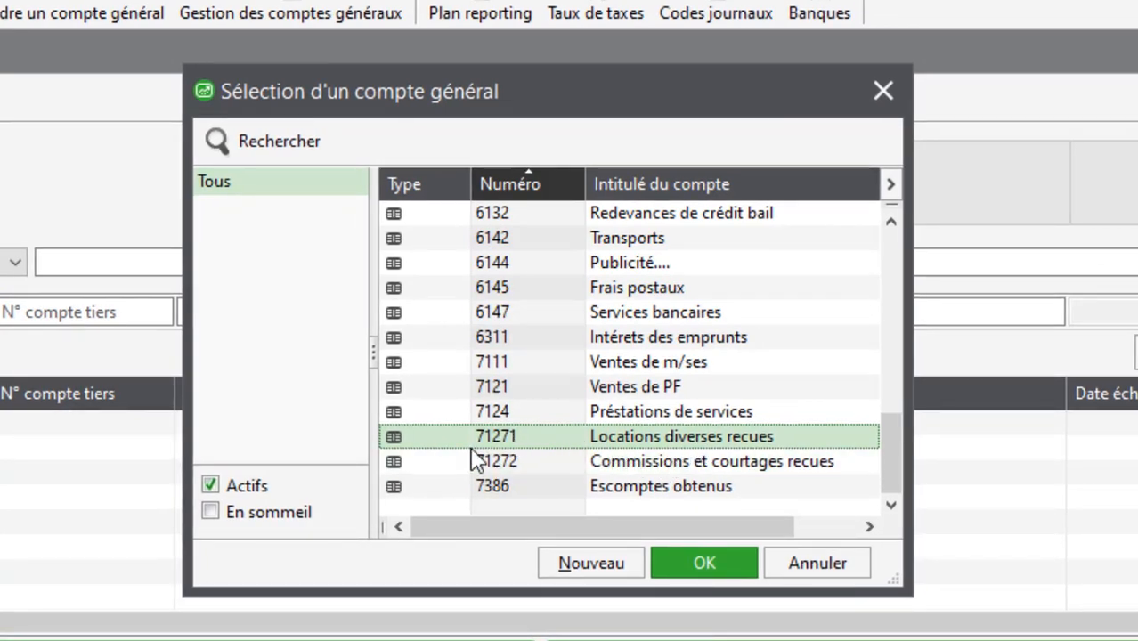
pyautogui.click(605, 461)
pyautogui.click(694, 564)
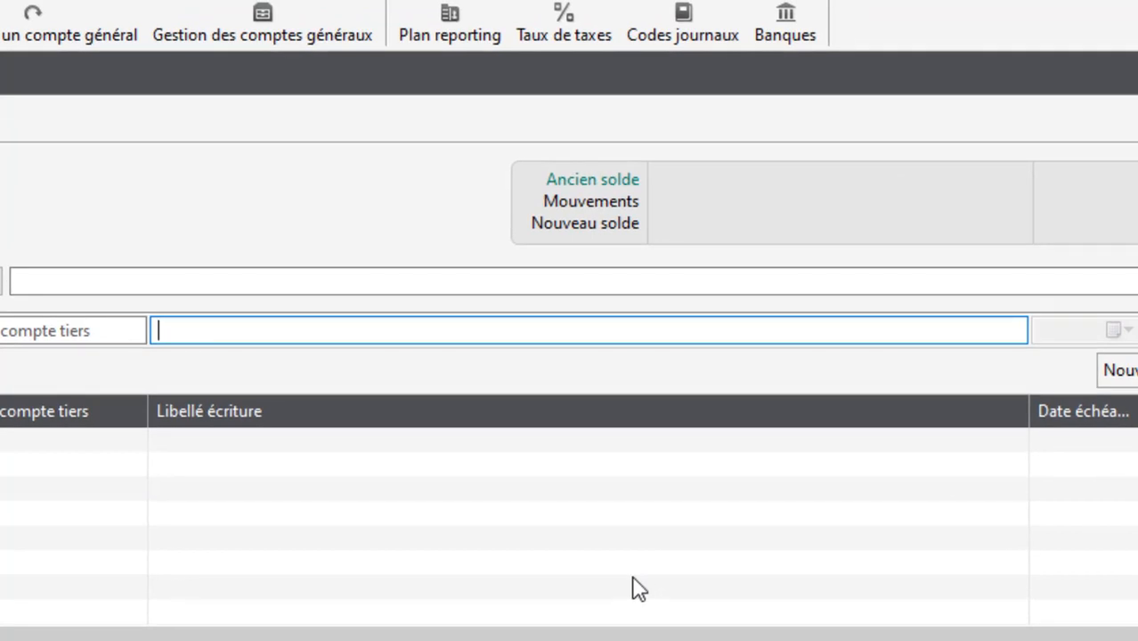
# - Label the entry "pièce de caisse 1.", enter a credit of 2000 and save the line
pyautogui.write('pièce de caiss')
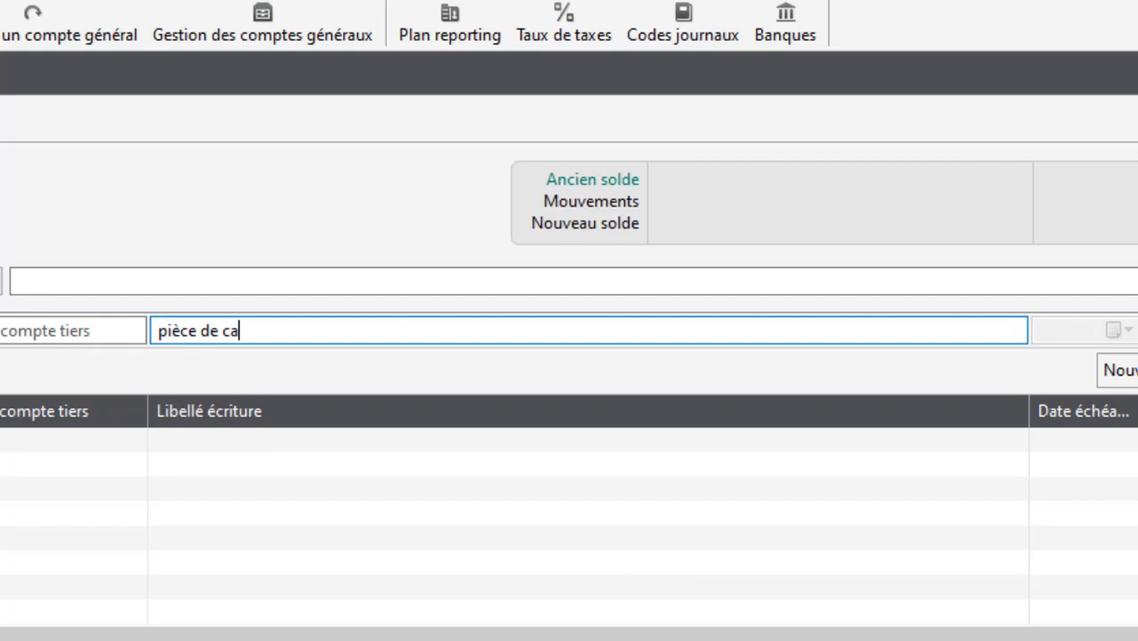
pyautogui.write('e 1.')
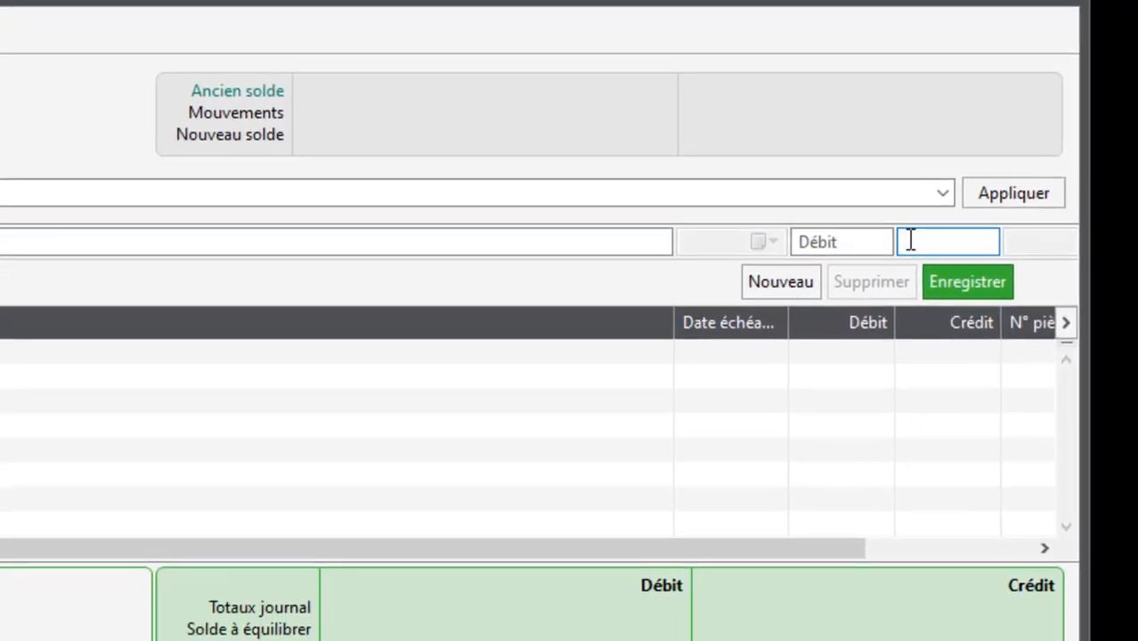
pyautogui.write('2000')
pyautogui.click(1003, 287)
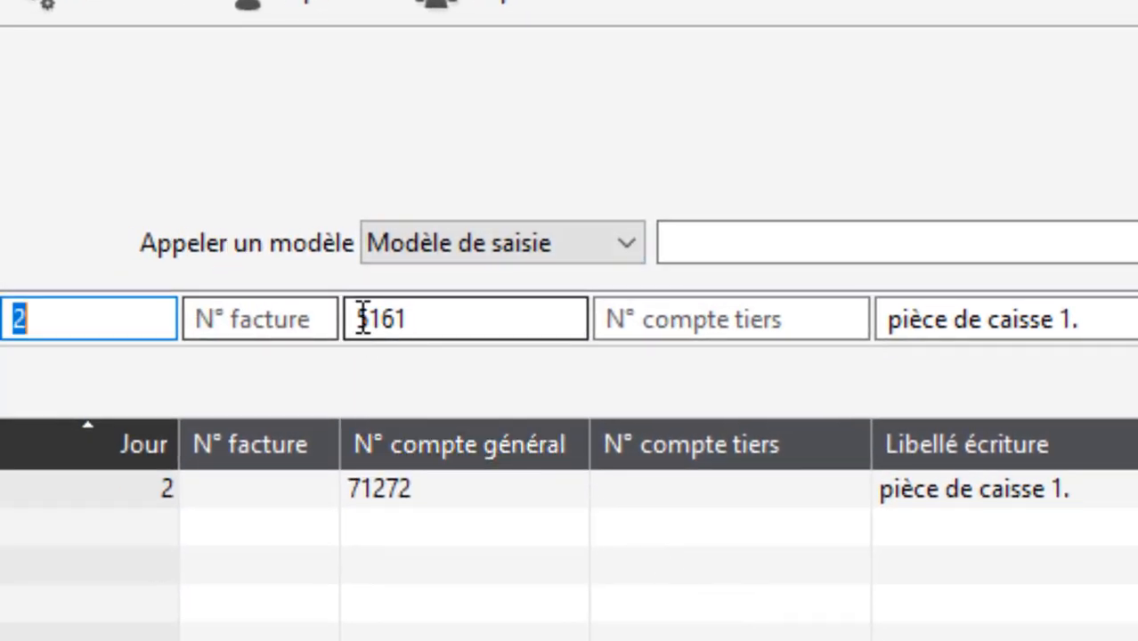
# - Save the counterpart line for day 2 on general account 5161 with a debit of 2000
pyautogui.click(337, 325)
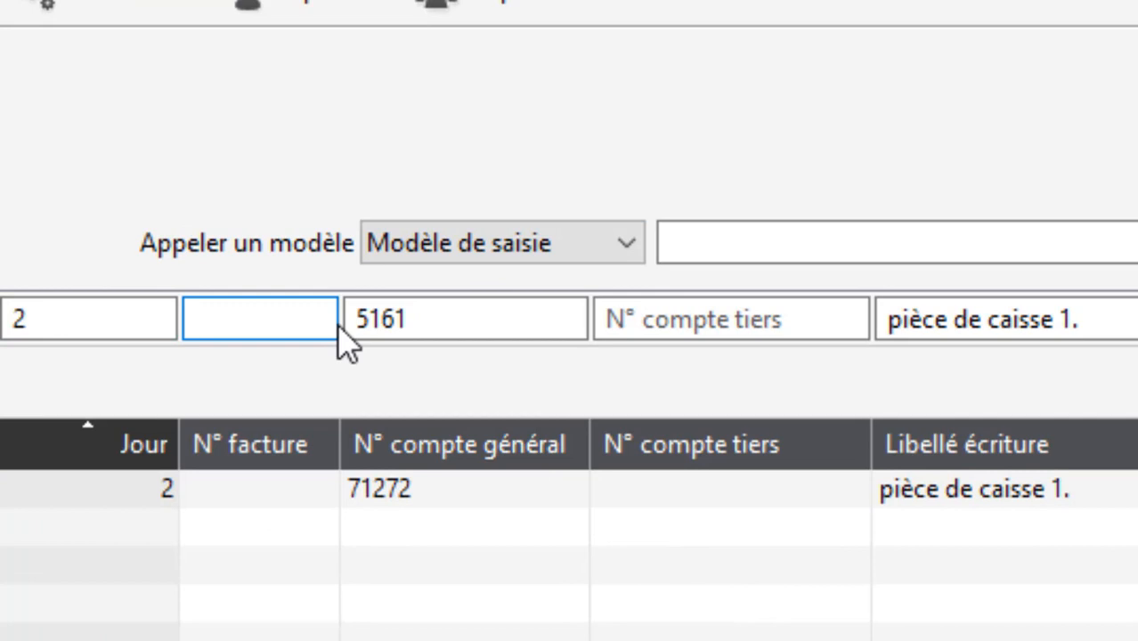
pyautogui.press('Tab')
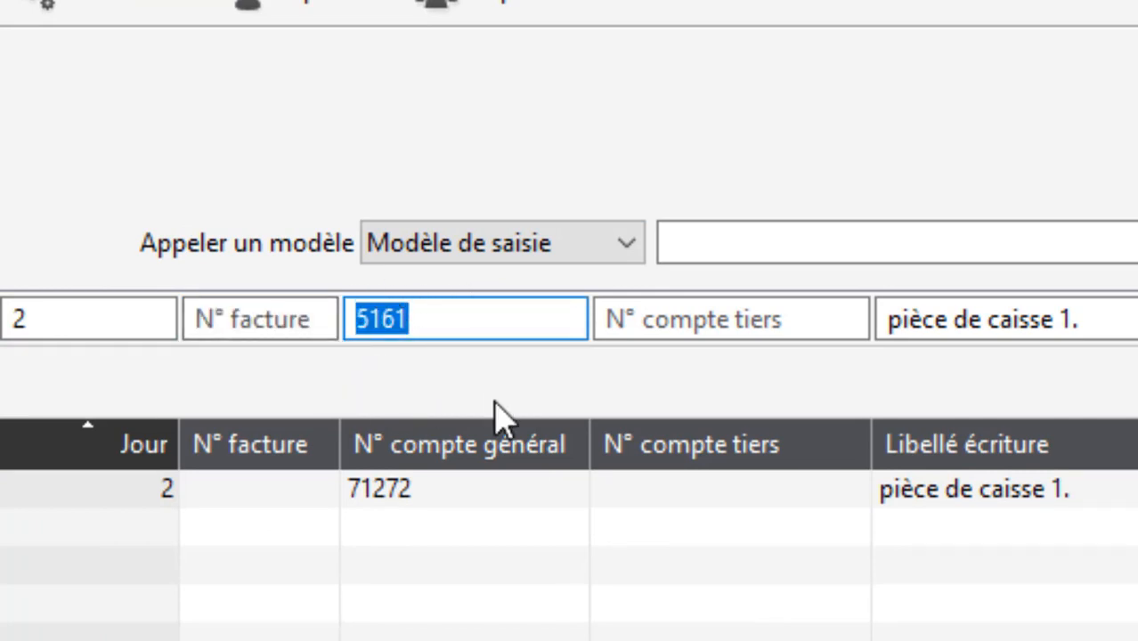
pyautogui.press('Tab')
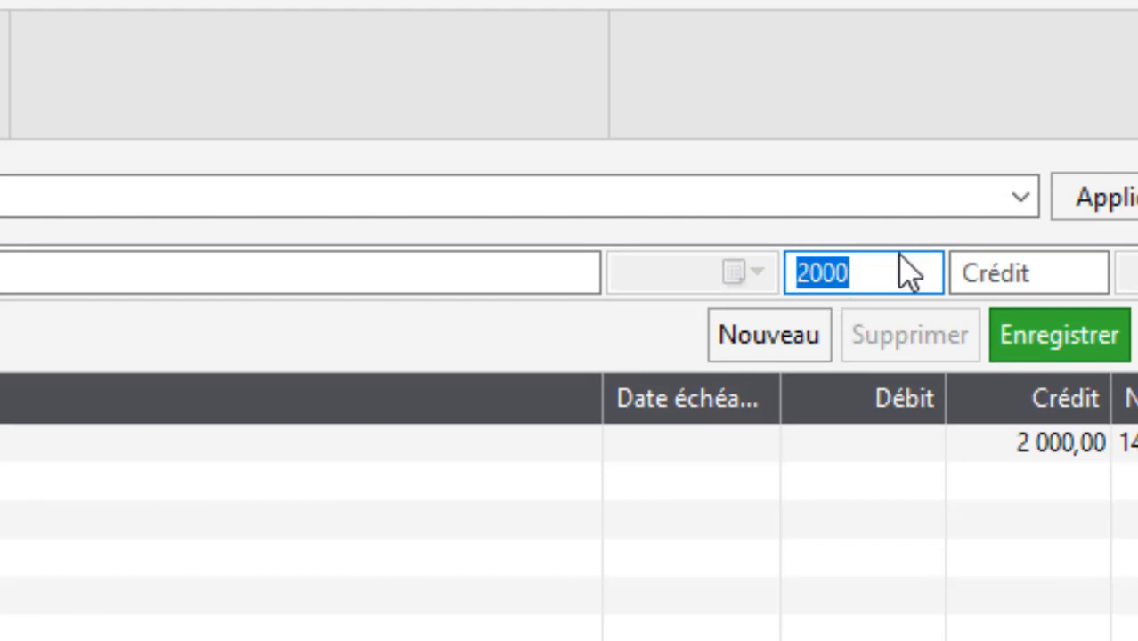
pyautogui.press('Return')
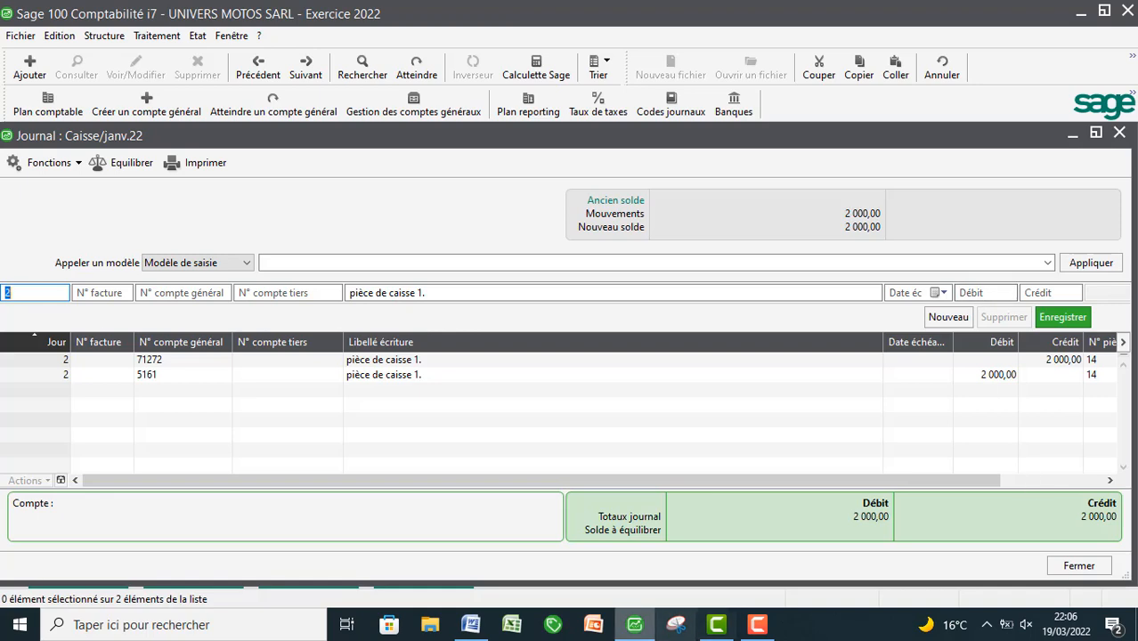
# - Switch to the Word exercise and colour the 16/01 SAFIR row of the Application table red
pyautogui.click(470, 623)
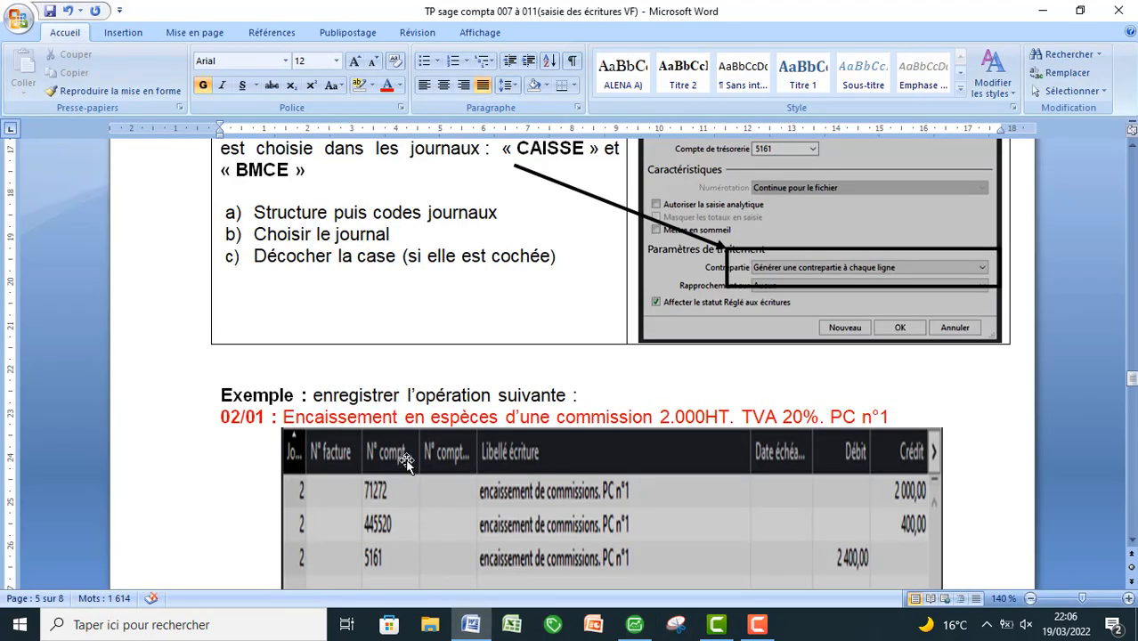
pyautogui.scroll(-6, 408, 463)
pyautogui.scroll(-5, 410, 461)
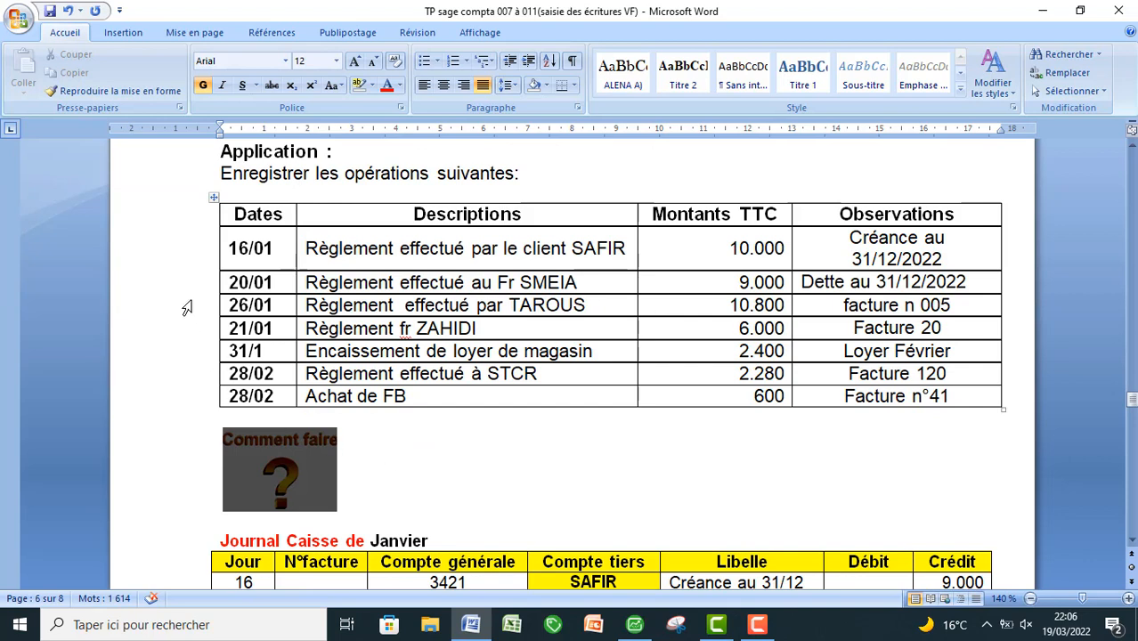
pyautogui.click(198, 250)
pyautogui.click(386, 85)
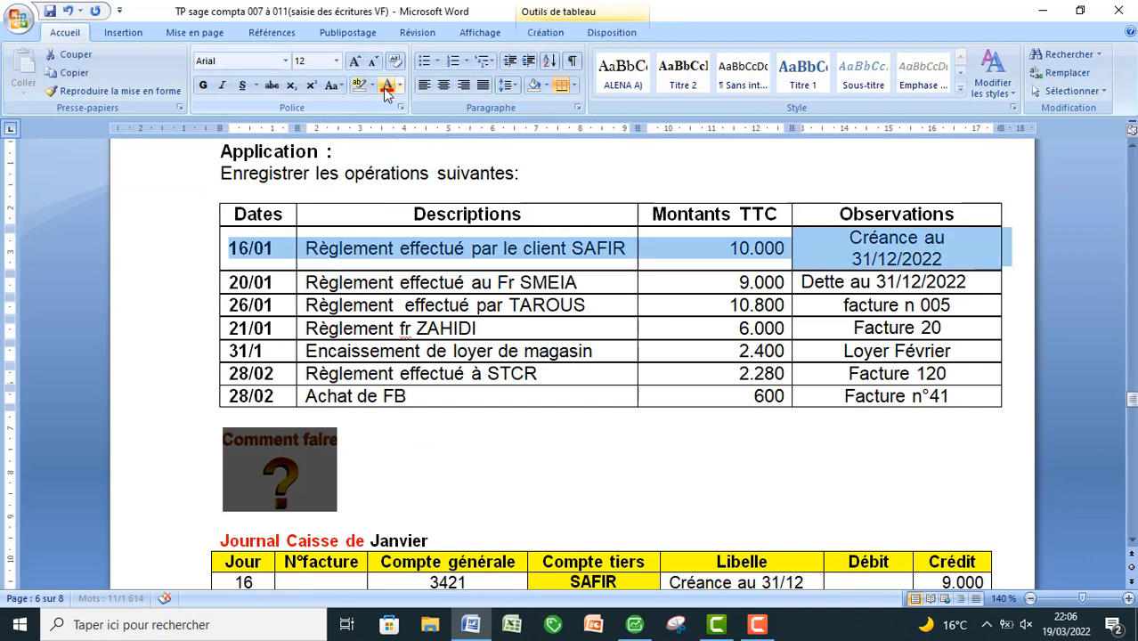
pyautogui.click(410, 250)
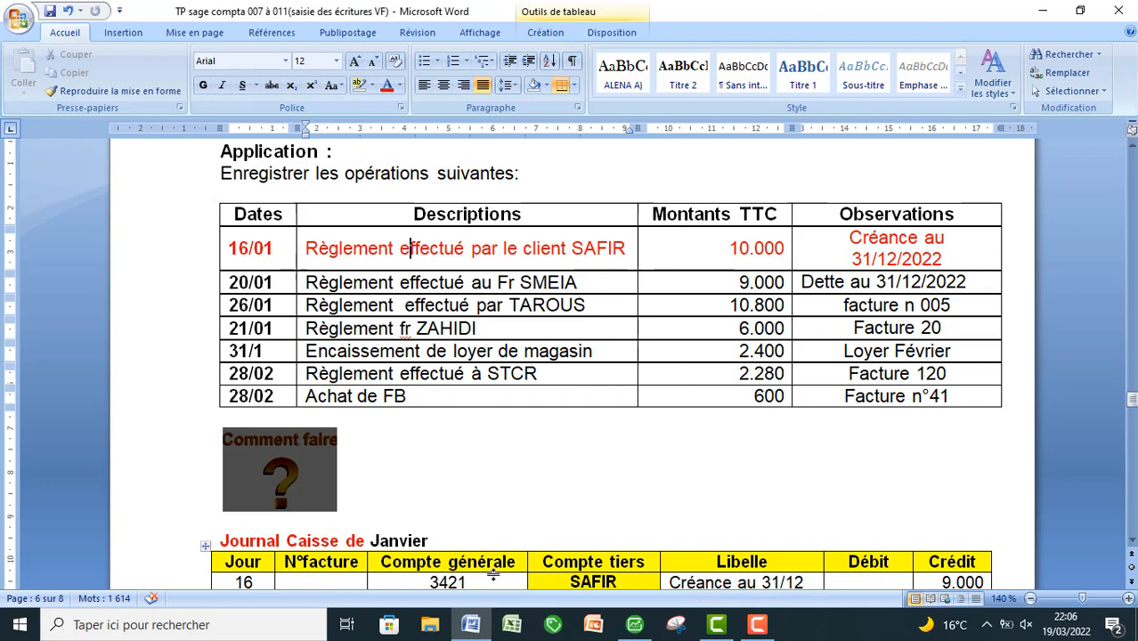
# - Return to Sage and start a Caisse entry for day 16 on general account 3421, without an invoice number
pyautogui.click(635, 624)
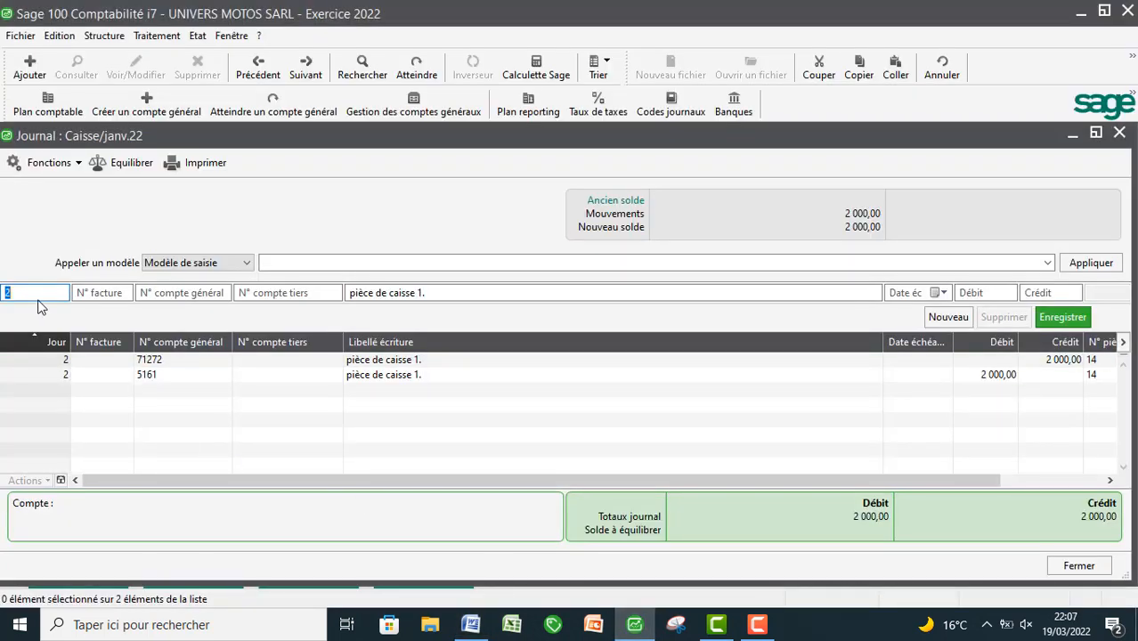
pyautogui.write('16')
pyautogui.press('Tab')
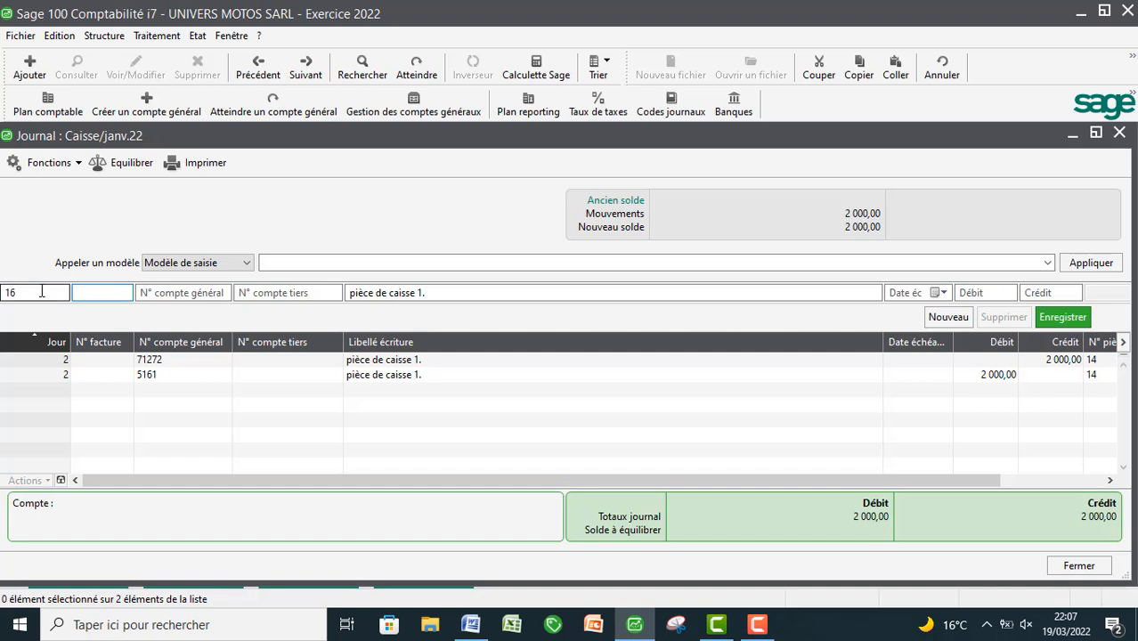
pyautogui.press('Tab')
pyautogui.write('342')
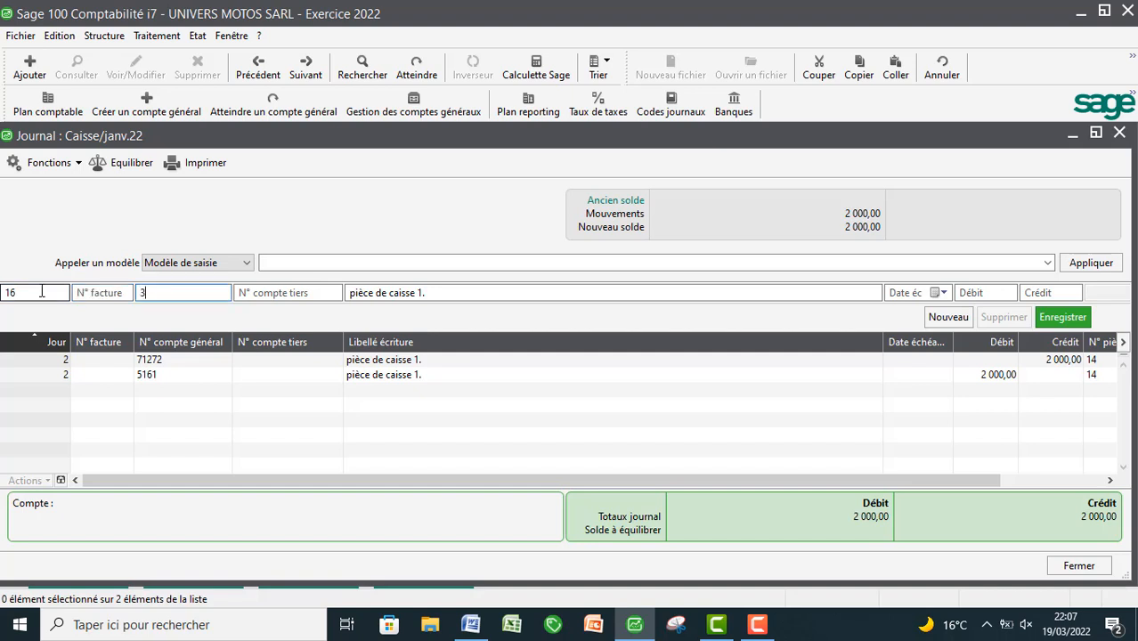
pyautogui.press('Tab')
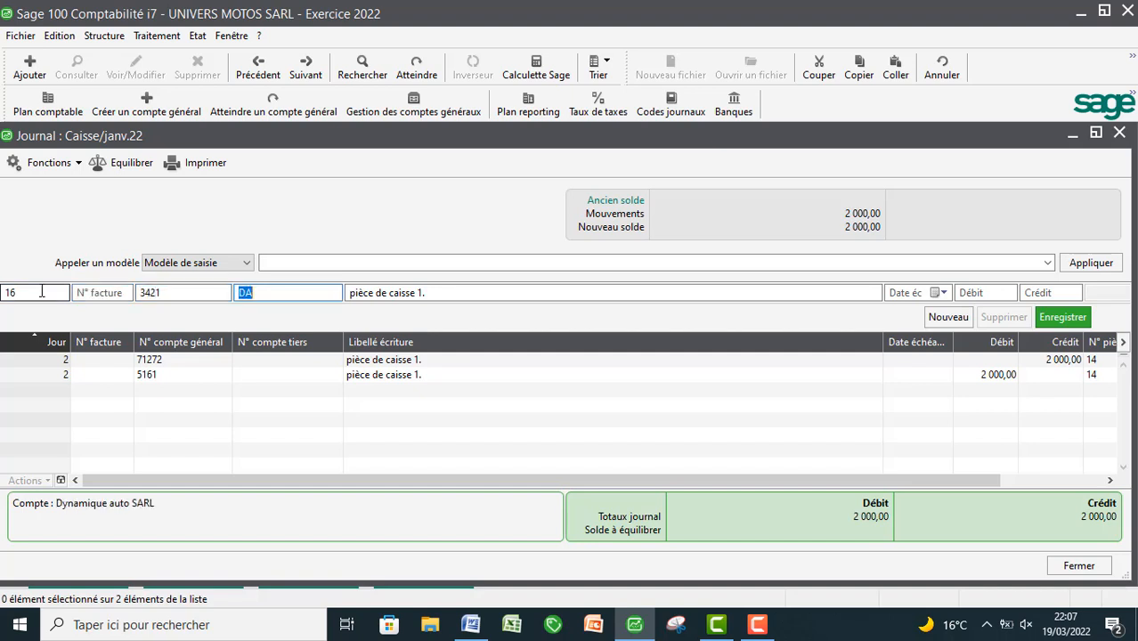
# - Replace the proposed third-party account of the day 16 entry with SAFIR
pyautogui.press('BackSpace')
pyautogui.write('S')
pyautogui.press('Tab')
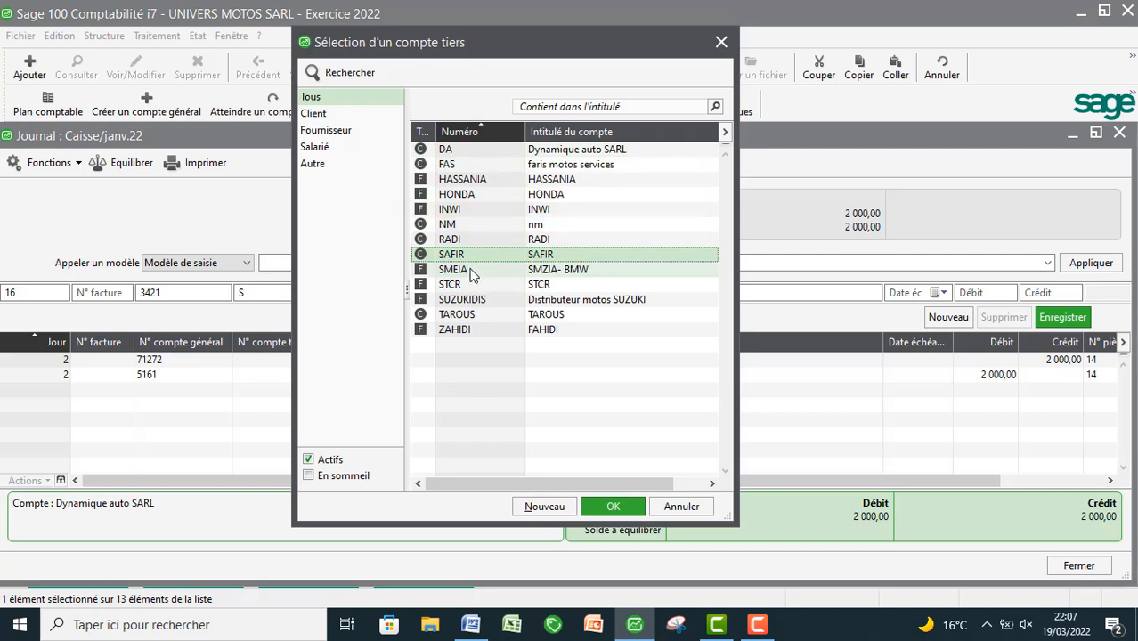
pyautogui.doubleClick(462, 254)
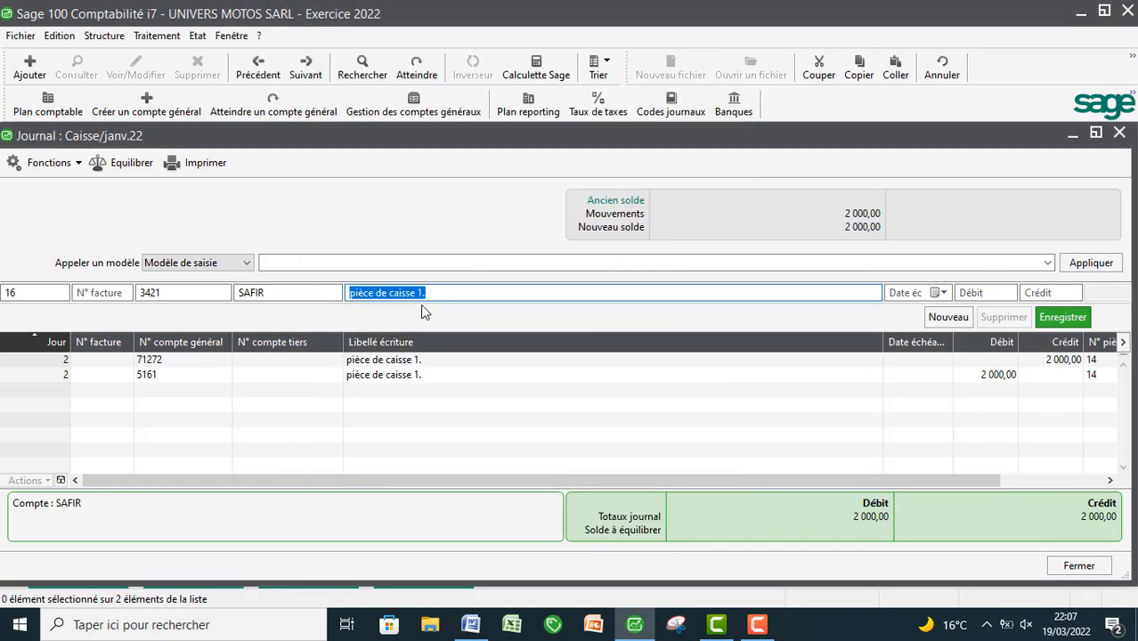
# - Label the SAFIR entry "créance au 31/12", enter a credit of 10000 and save the line
pyautogui.press('BackSpace')
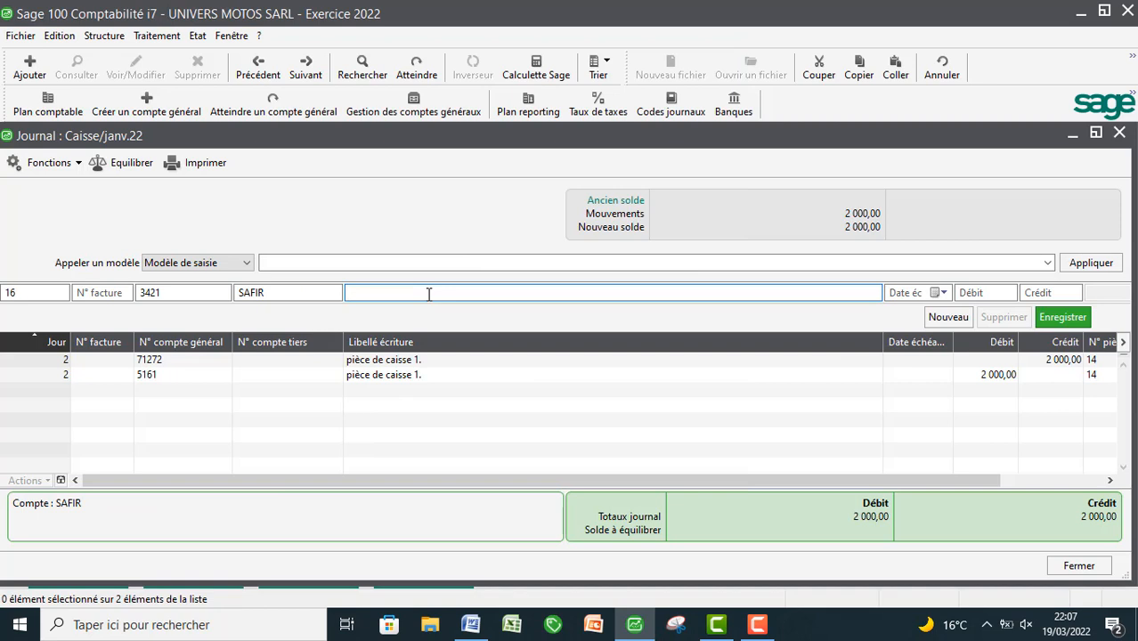
pyautogui.write('créance au 31/12')
pyautogui.press('Tab')
pyautogui.press('Tab')
pyautogui.press('Tab')
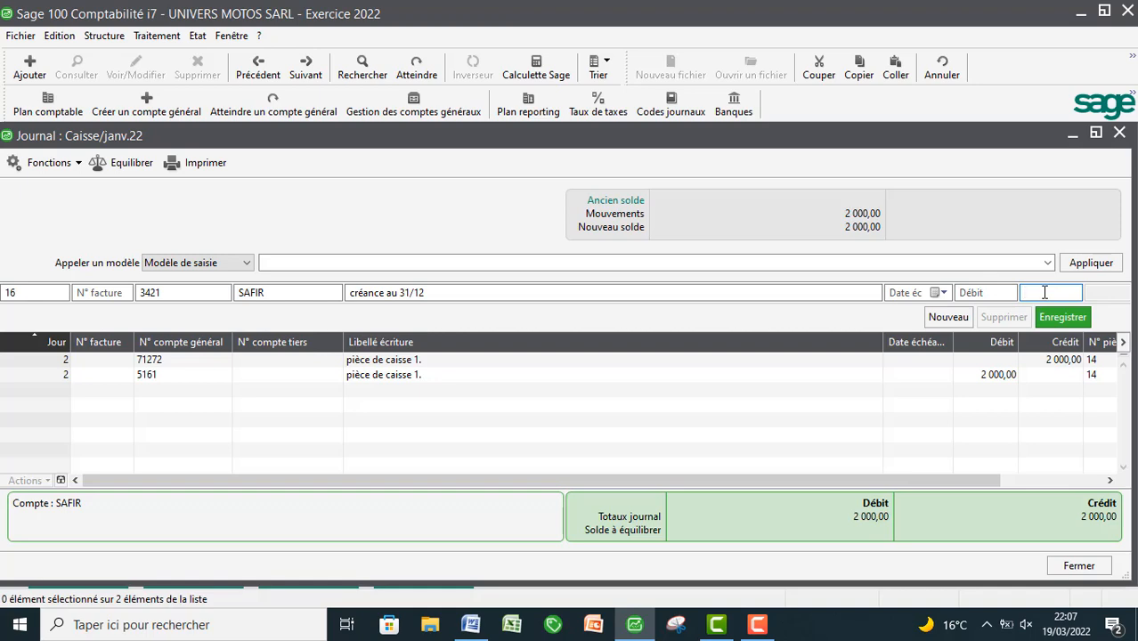
pyautogui.click(467, 628)
pyautogui.click(464, 630)
pyautogui.write('10000')
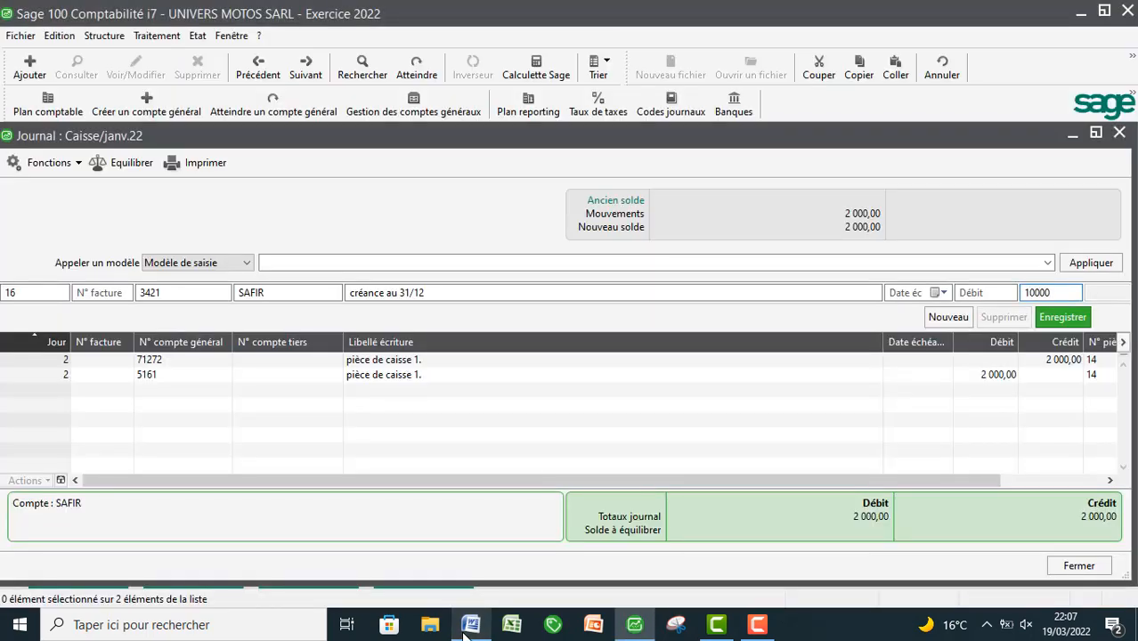
pyautogui.press('Return')
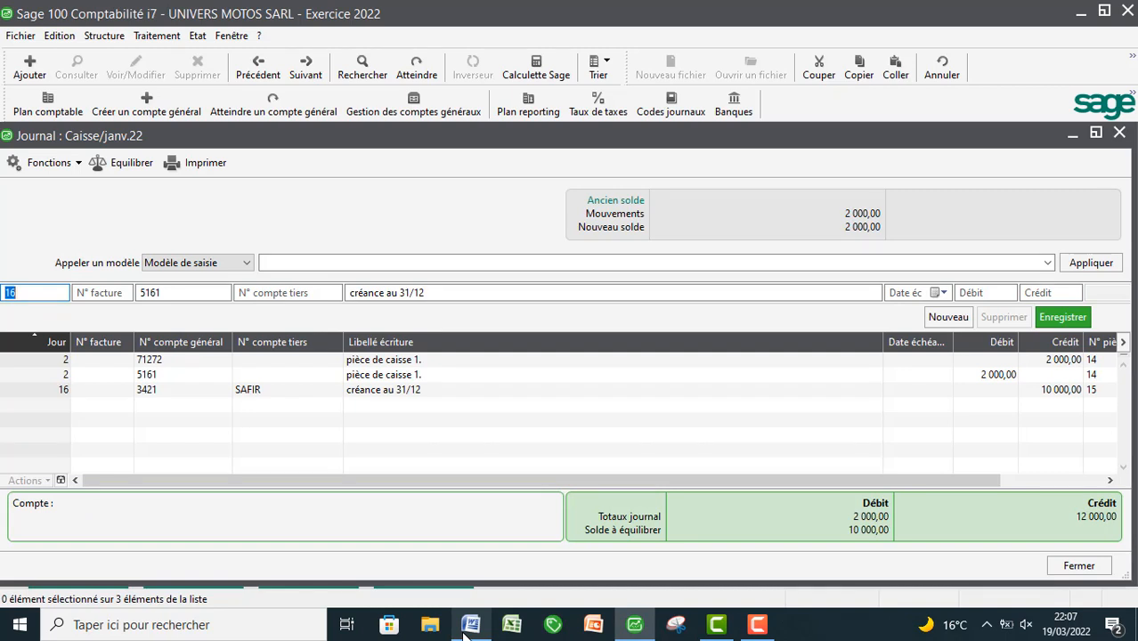
# - Save the counterpart line for day 16 on general account 5161 with a debit of 10000
pyautogui.press('Tab')
pyautogui.press('Tab')
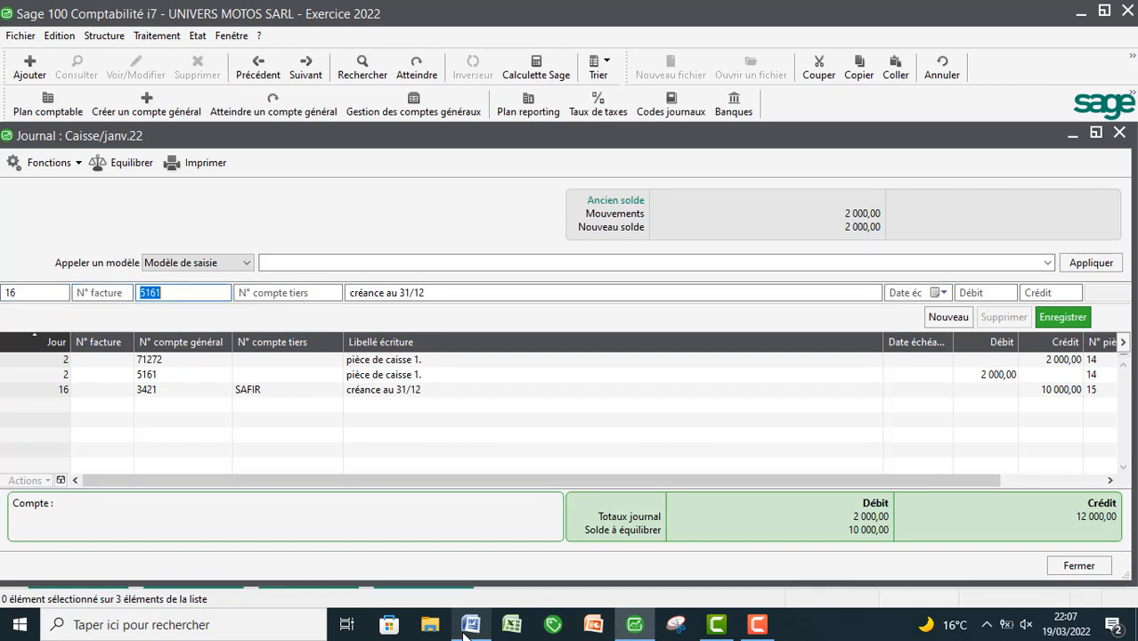
pyautogui.press('Tab')
pyautogui.press('Tab')
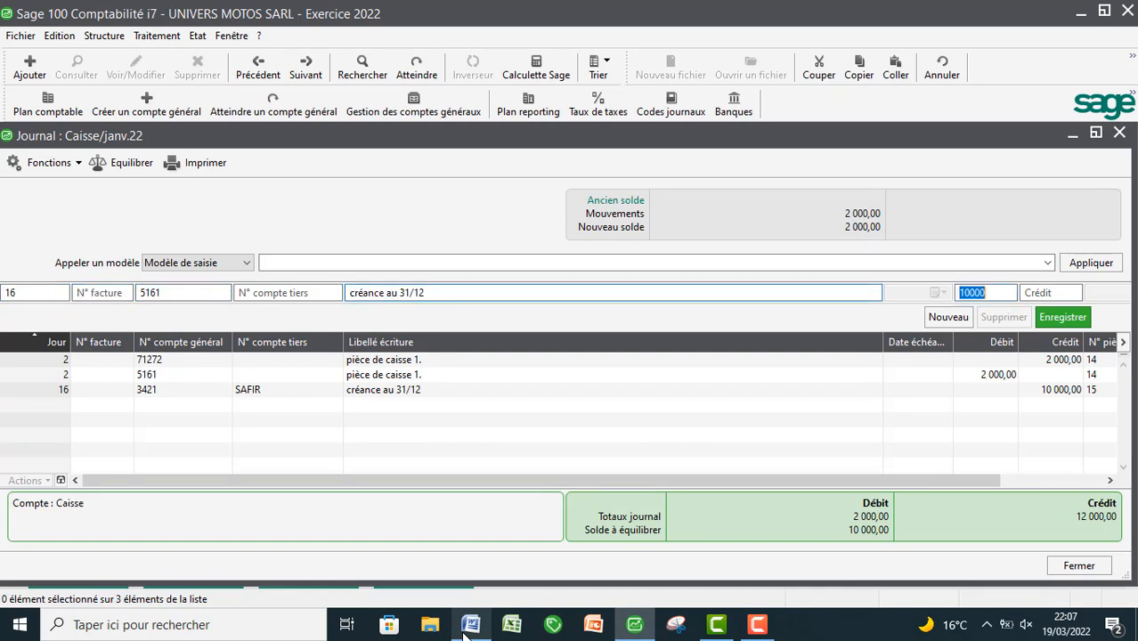
pyautogui.click(1055, 319)
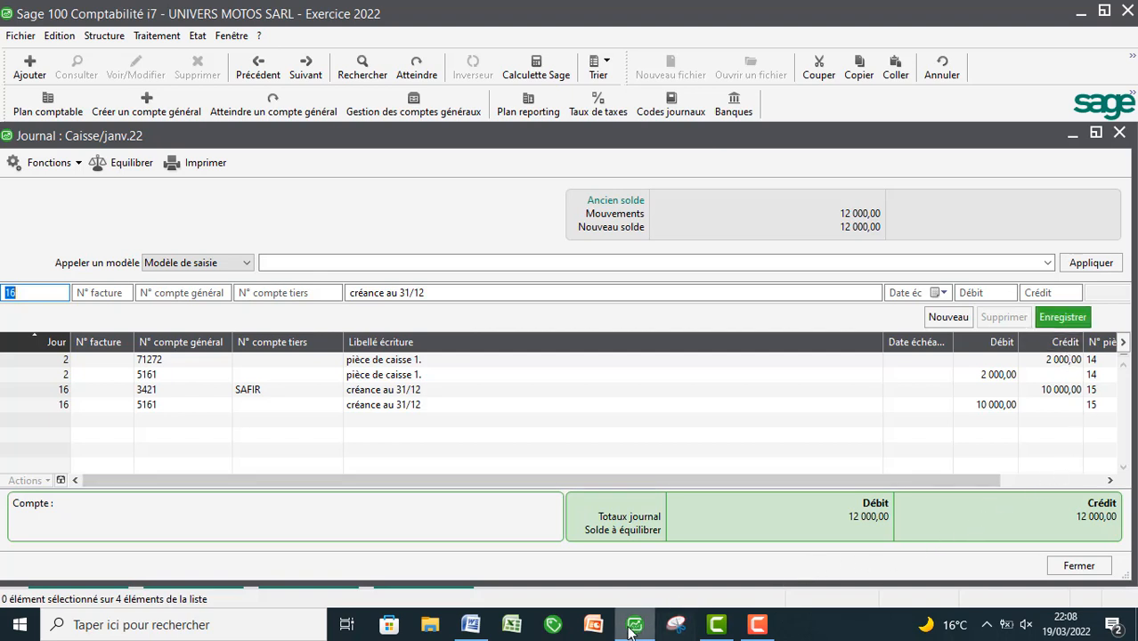
# - Switch to the Word exercise and colour the 20/01 SMEIA row of the Application table red
pyautogui.click(470, 625)
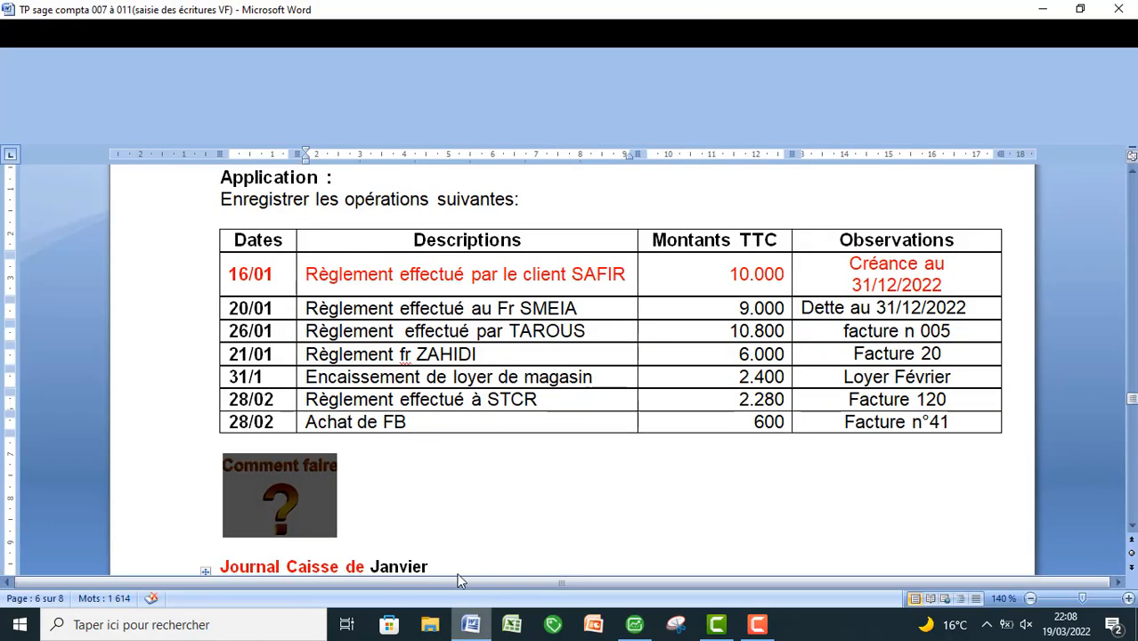
pyautogui.click(164, 283)
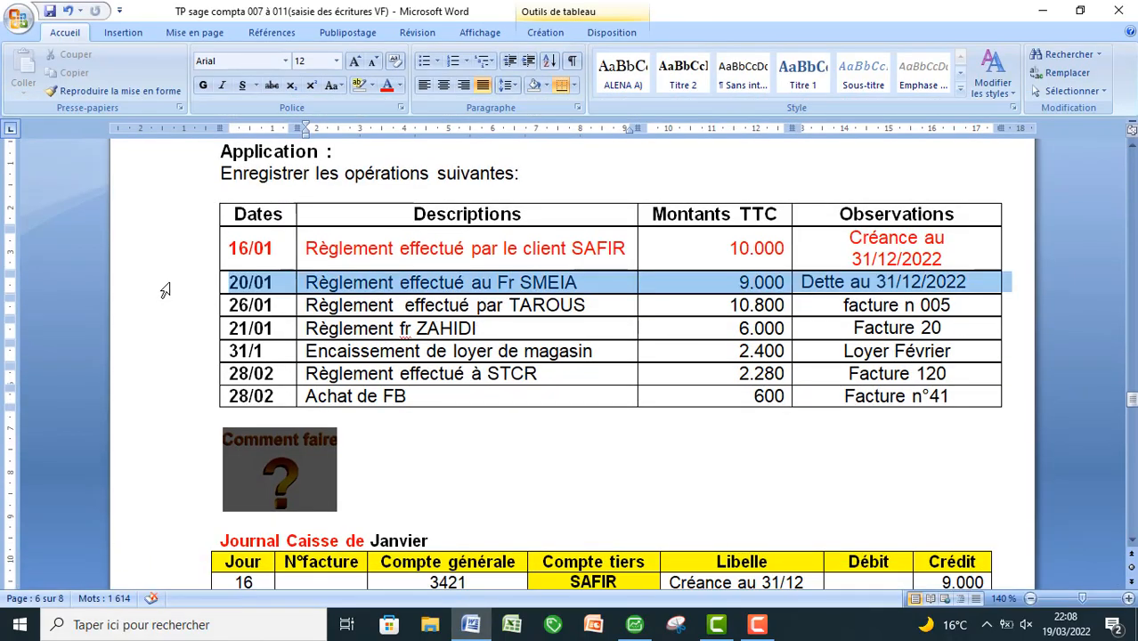
pyautogui.click(385, 87)
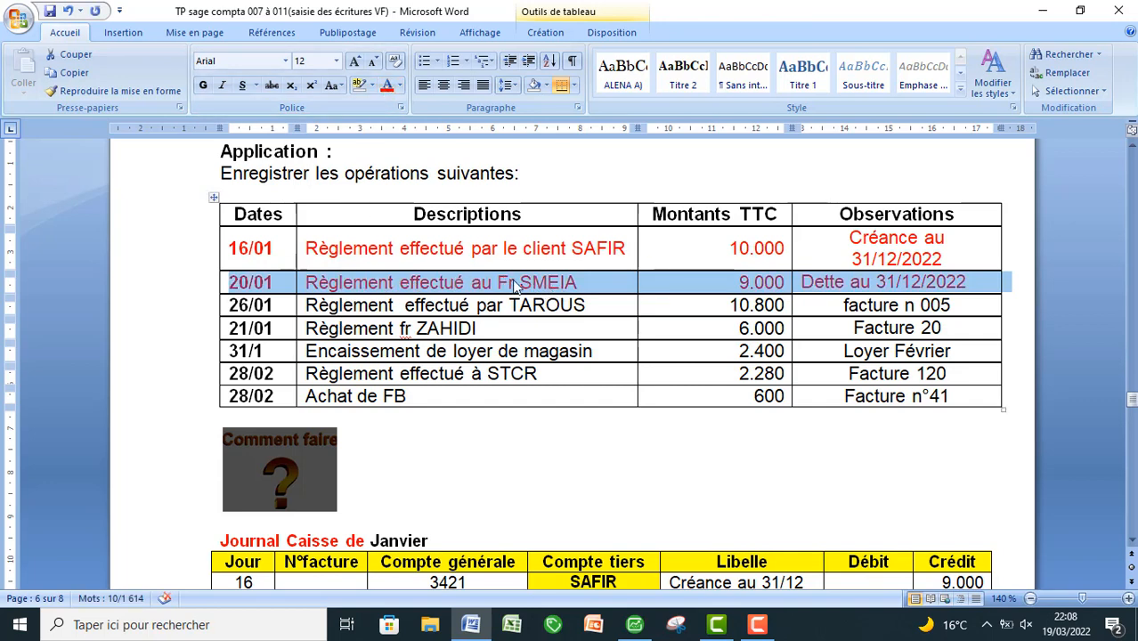
pyautogui.click(750, 293)
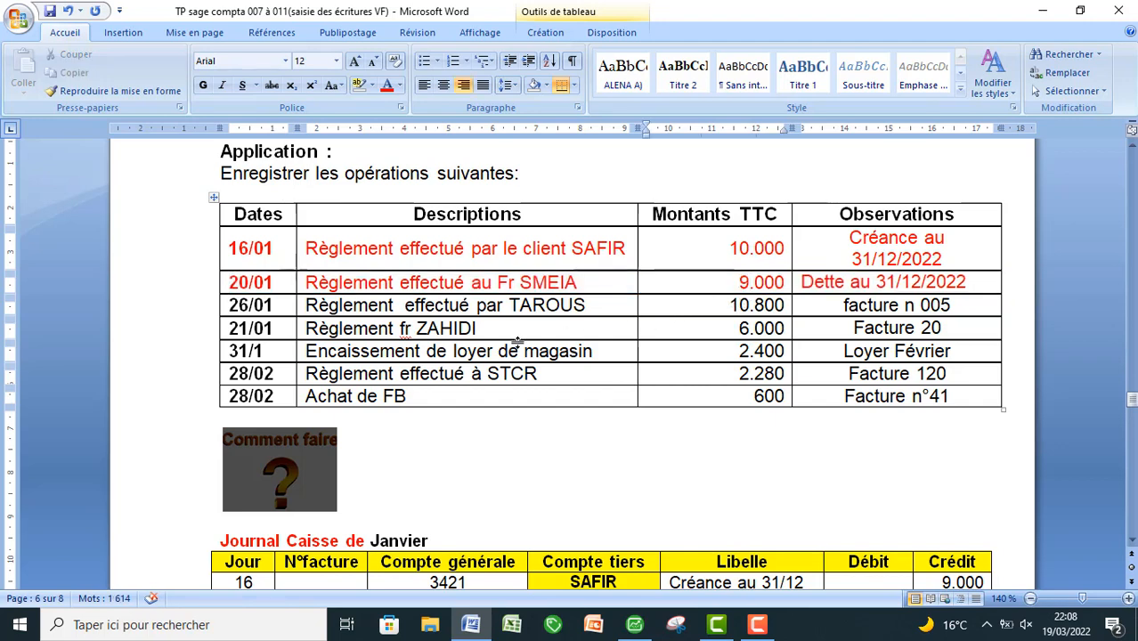
# - Return to Sage and start a Caisse entry for day 20 on general account 4411, without an invoice number
pyautogui.click(635, 626)
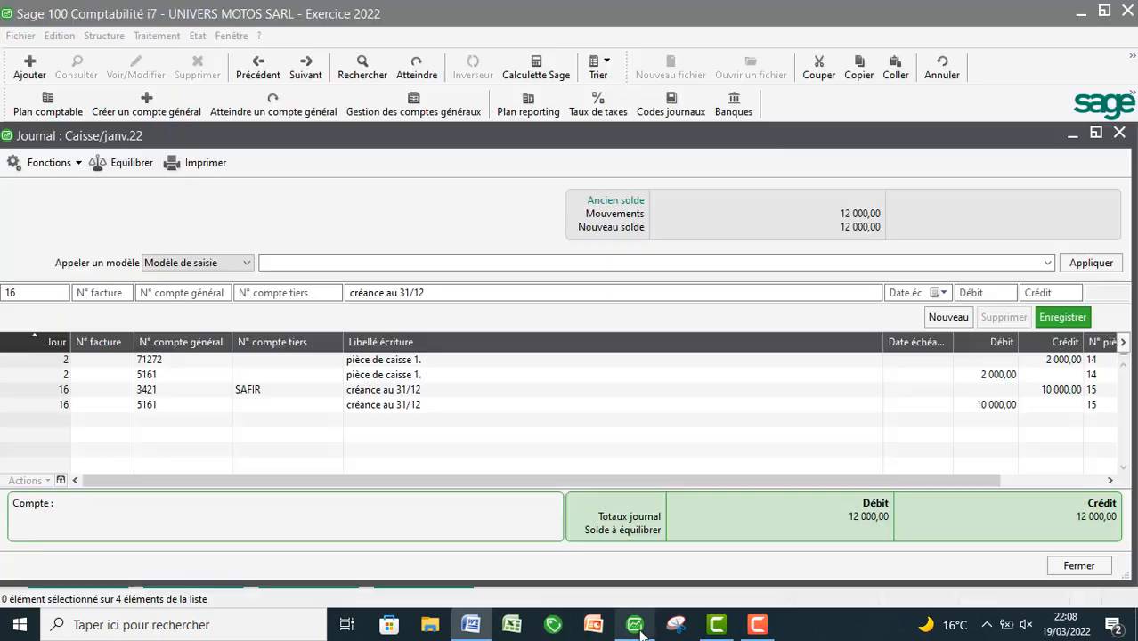
pyautogui.write('20')
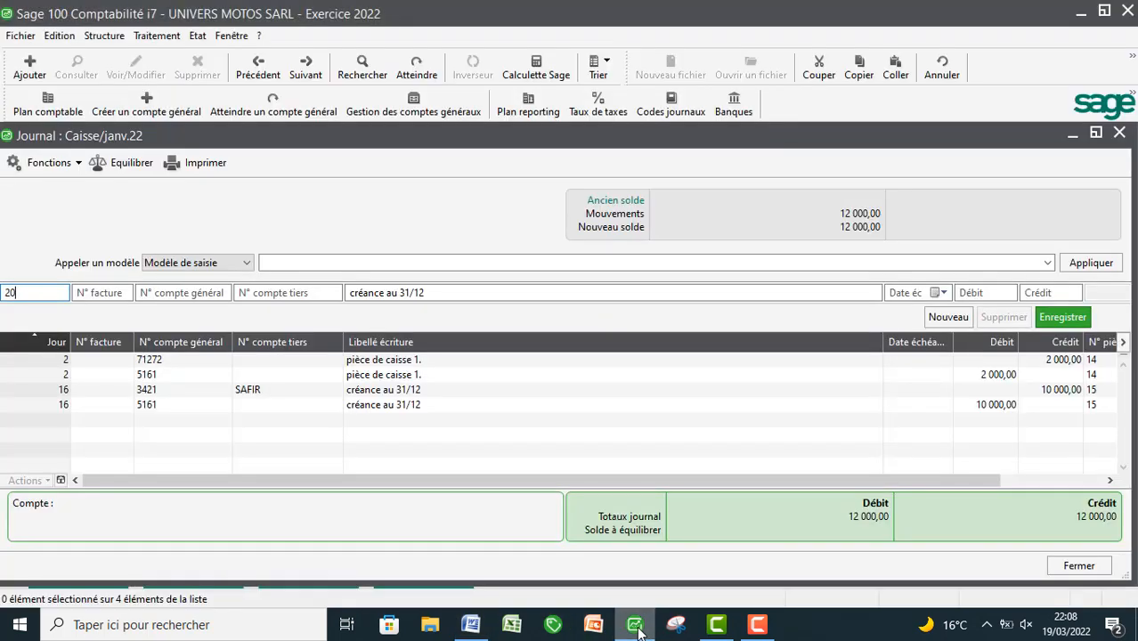
pyautogui.press('Tab')
pyautogui.press('Tab')
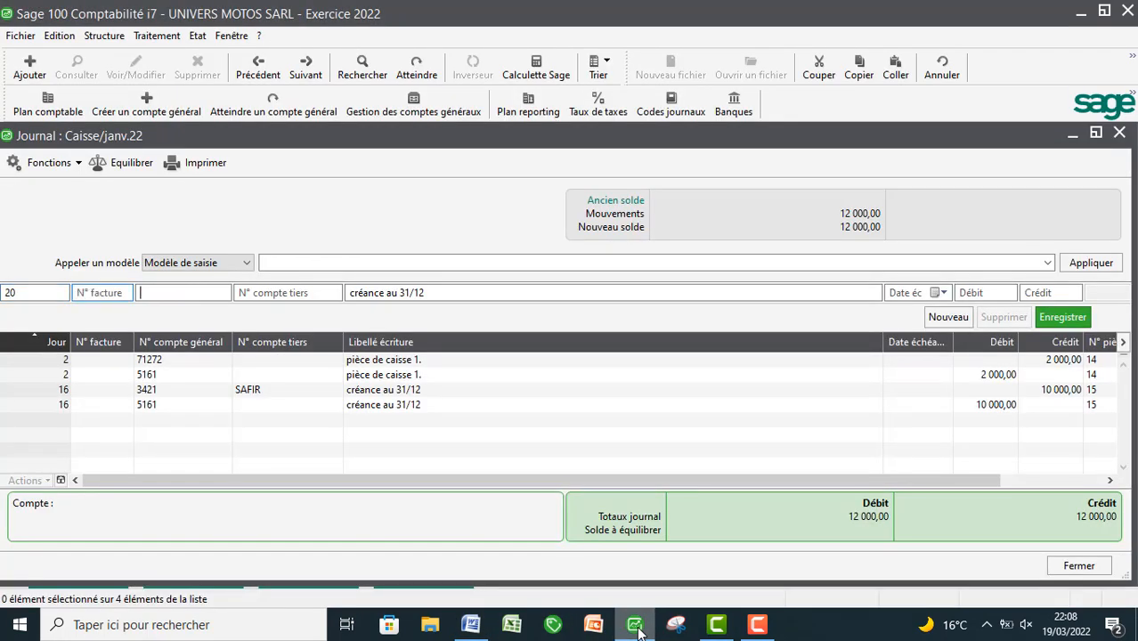
pyautogui.write('4411')
pyautogui.press('Tab')
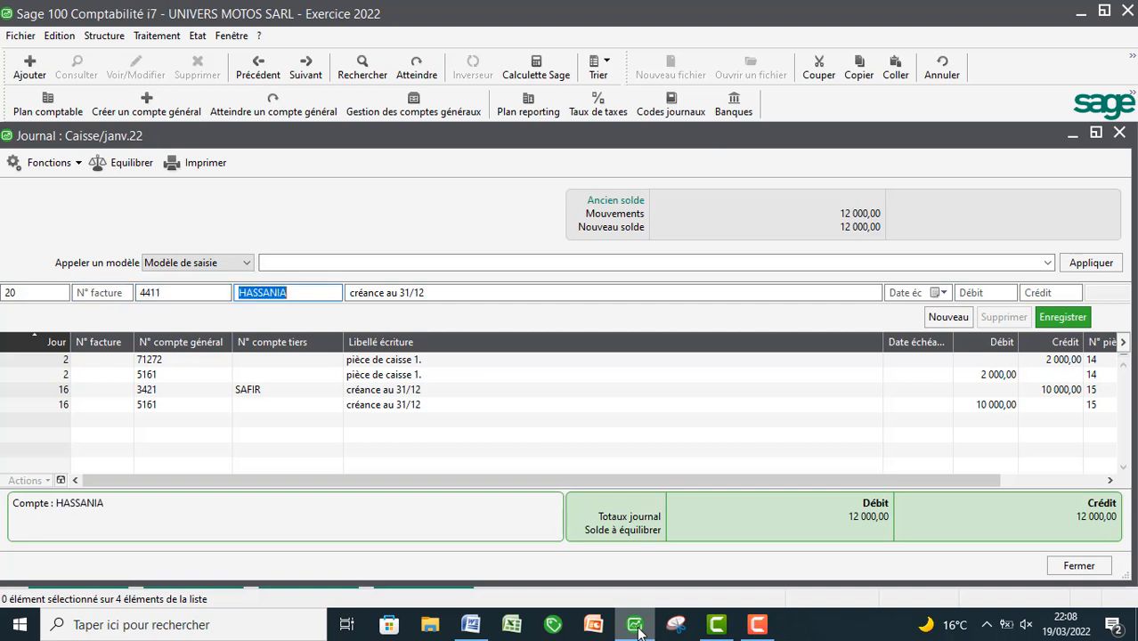
# - Replace the proposed third-party account of the day 20 entry with SMEIA
pyautogui.press('BackSpace')
pyautogui.write('S')
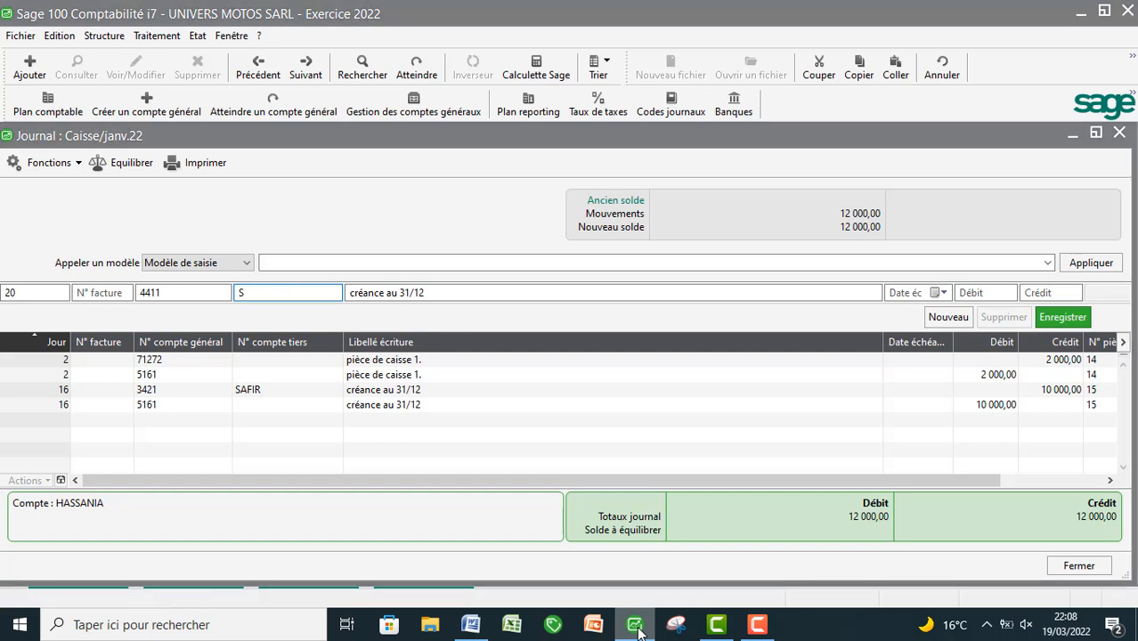
pyautogui.press('Tab')
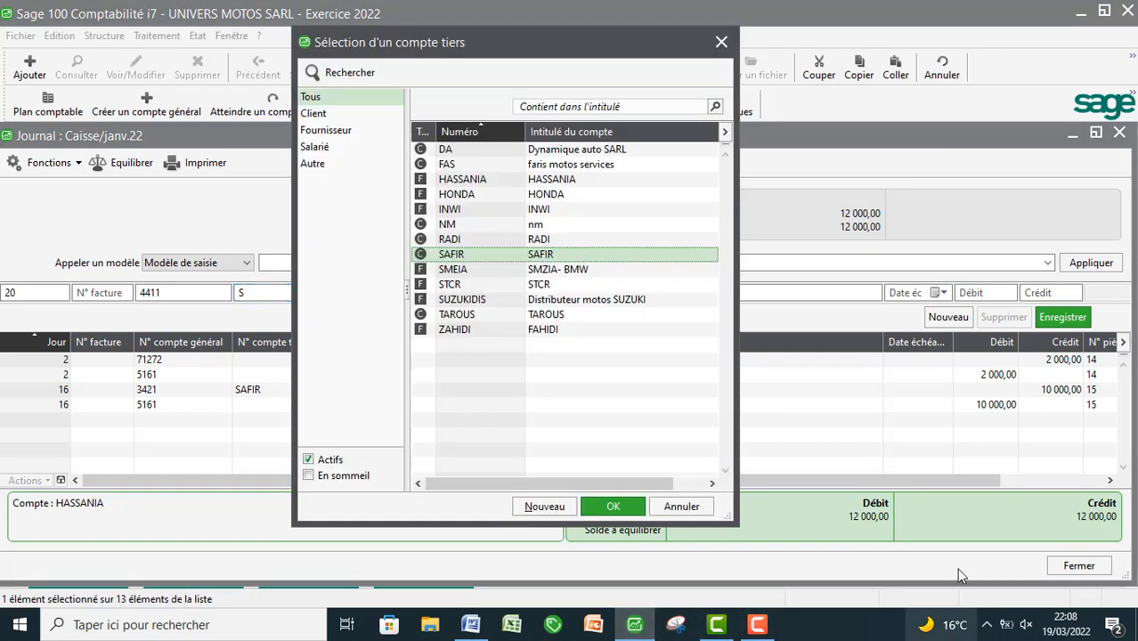
pyautogui.click(453, 273)
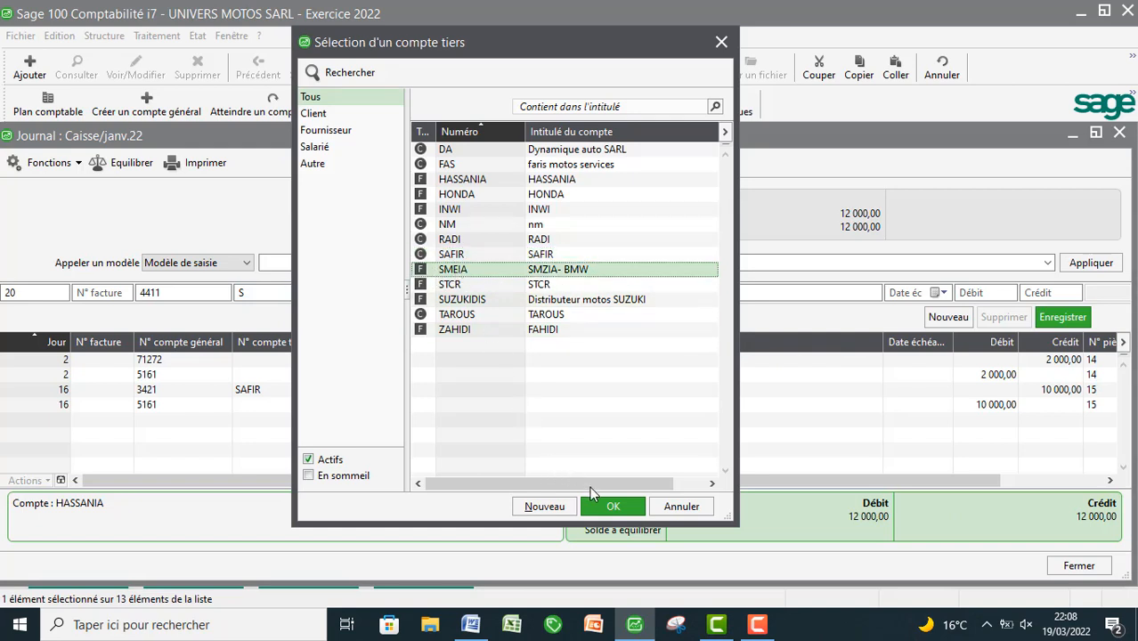
pyautogui.click(612, 507)
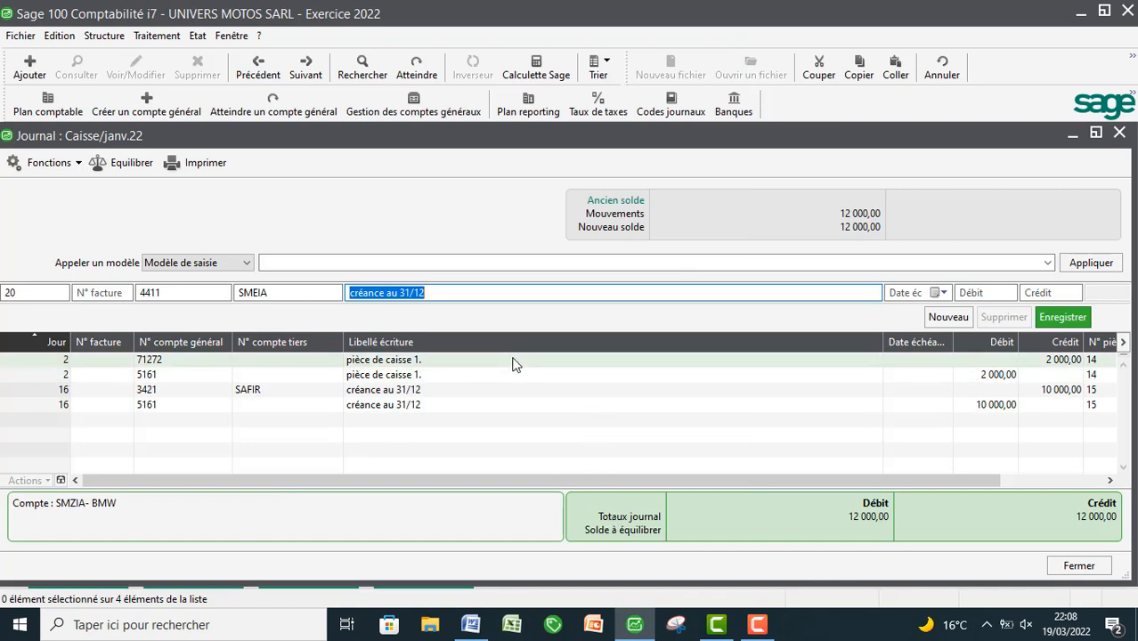
# - Change the label of the SMEIA entry to "dette au 31/12" and leave the due date empty
pyautogui.click(385, 292)
pyautogui.press('BackSpace')
pyautogui.press('BackSpace')
pyautogui.press('BackSpace')
pyautogui.press('BackSpace')
pyautogui.press('BackSpace')
pyautogui.press('BackSpace')
pyautogui.press('BackSpace')
pyautogui.press('BackSpace')
pyautogui.write('dette')
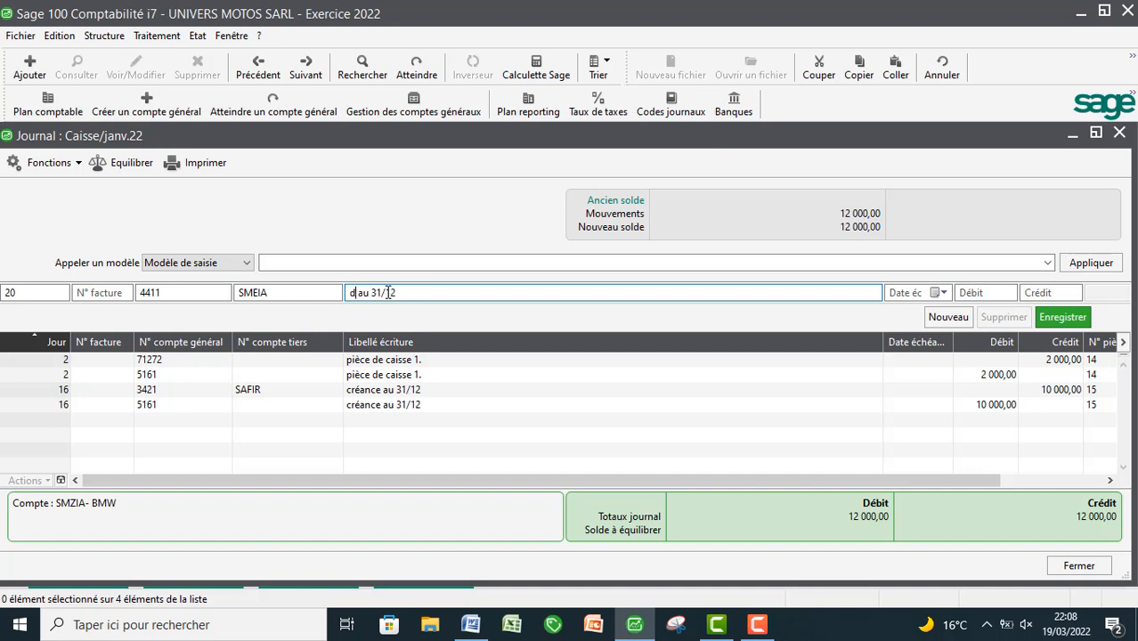
pyautogui.press('Tab')
pyautogui.press('Tab')
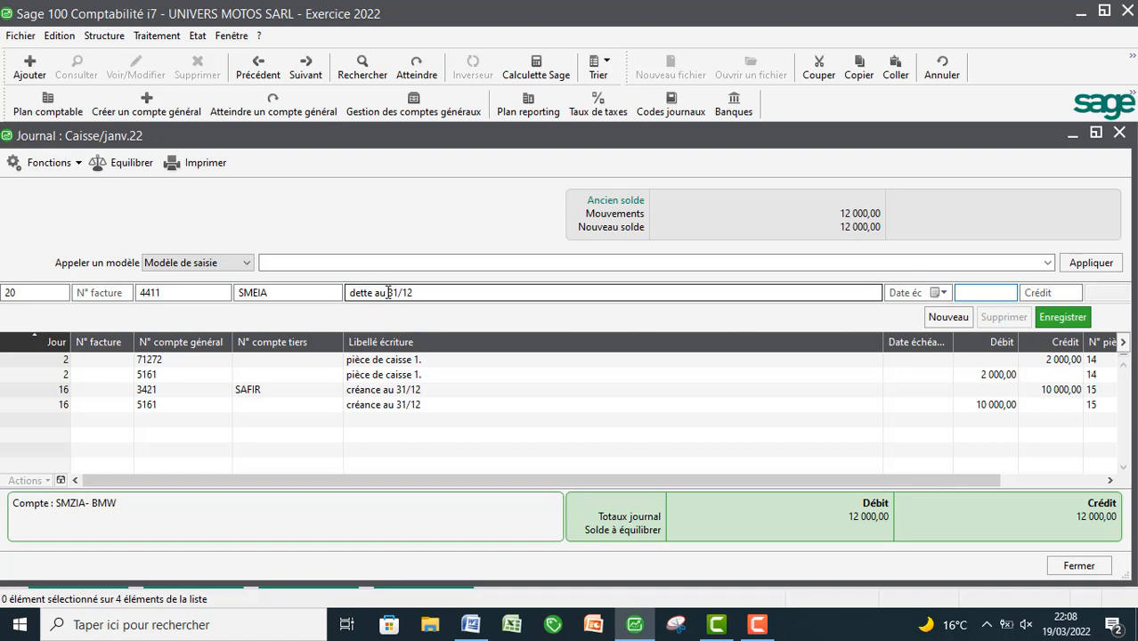
# - Set the debit of the SMEIA entry to 9000, checking it against the Word exercise, and record the line in Sage
pyautogui.write('9000')
pyautogui.click(465, 625)
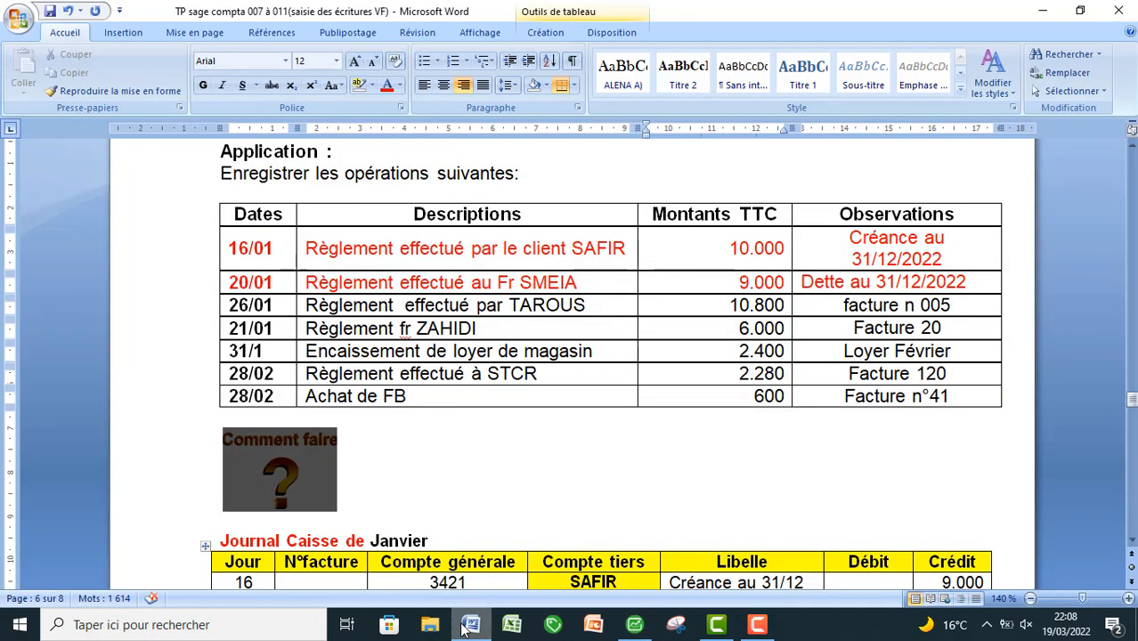
pyautogui.click(463, 626)
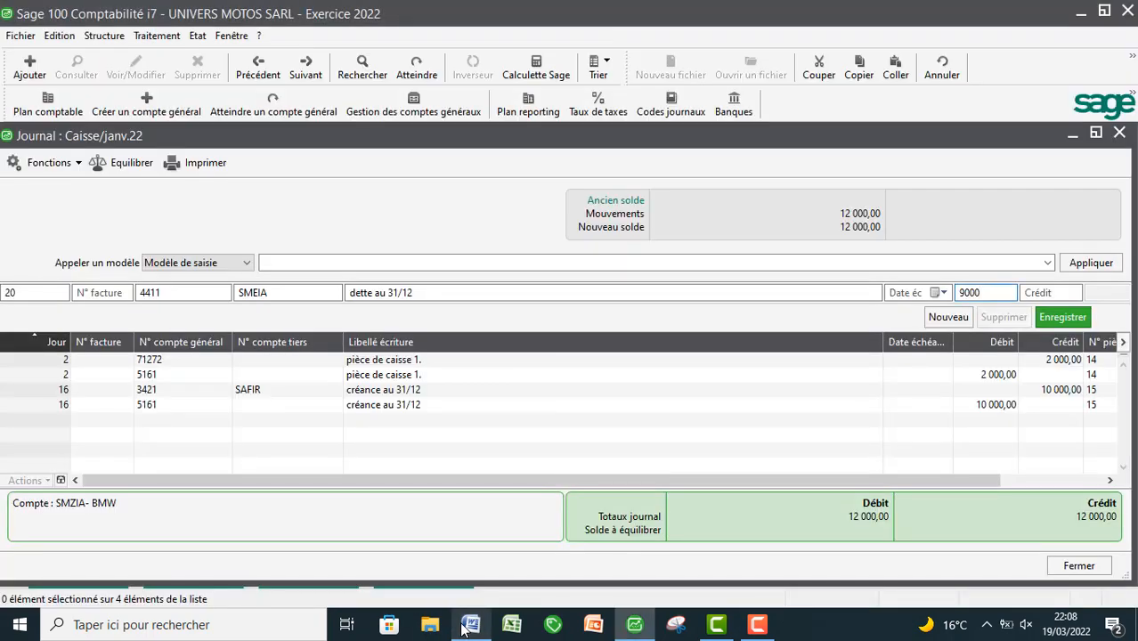
pyautogui.press('Return')
# - Record the day 20 counterpart on account 5161 with the label "dette au 31/12" and a credit of 9000
pyautogui.press('Tab')
pyautogui.press('Tab')
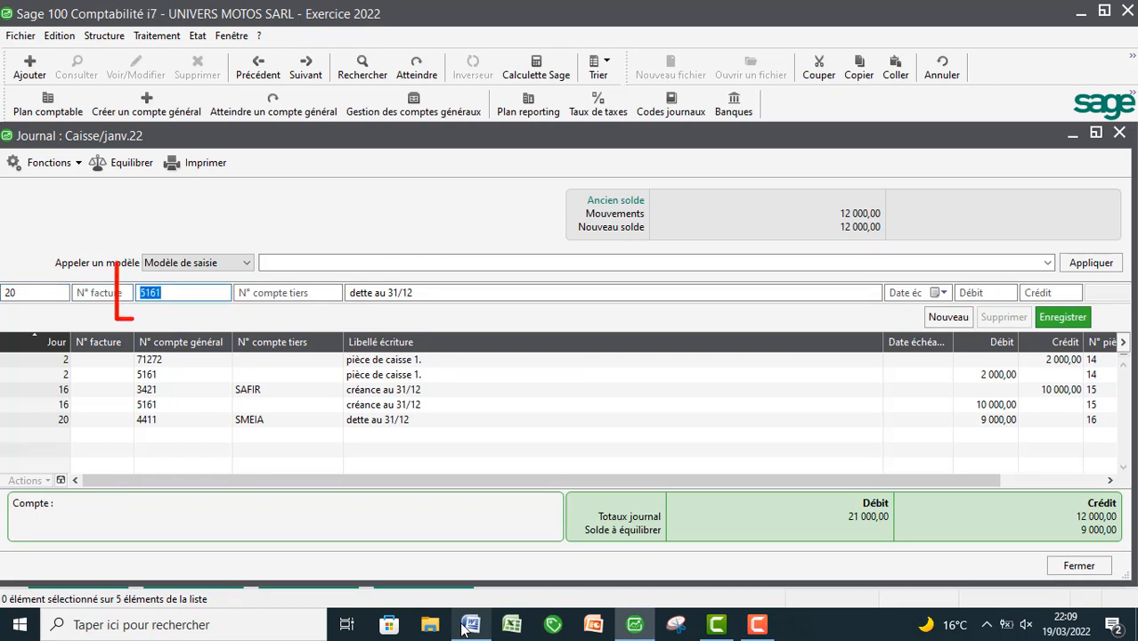
pyautogui.press('Tab')
pyautogui.press('Return')
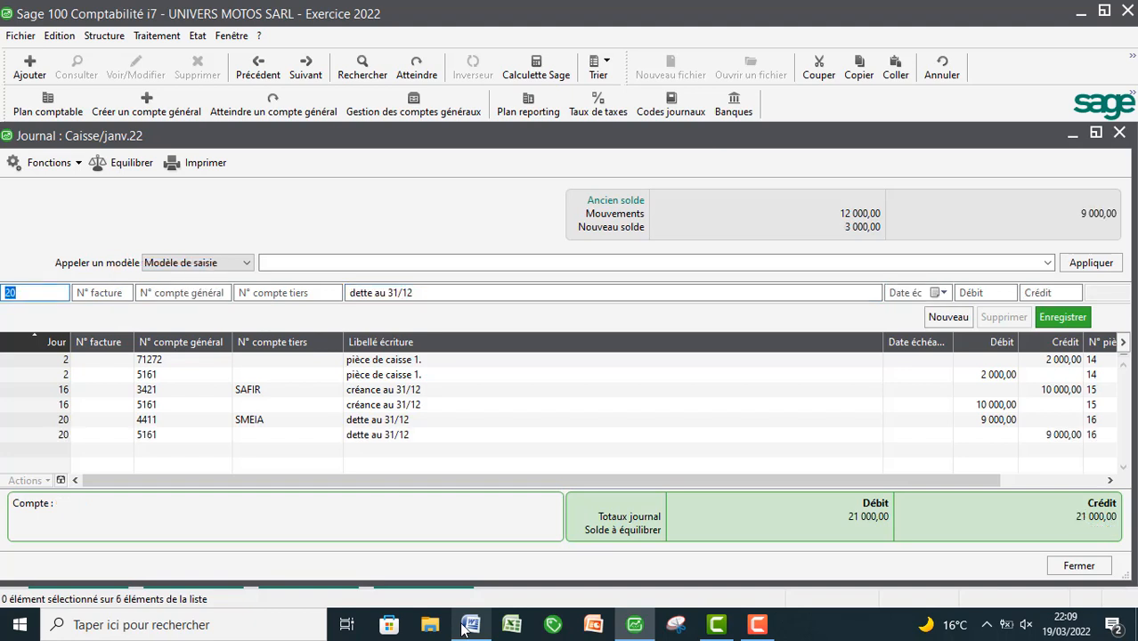
# - Switch to the Word exercise and colour the 26/01 TAROUS row of the Application table red
pyautogui.click(472, 627)
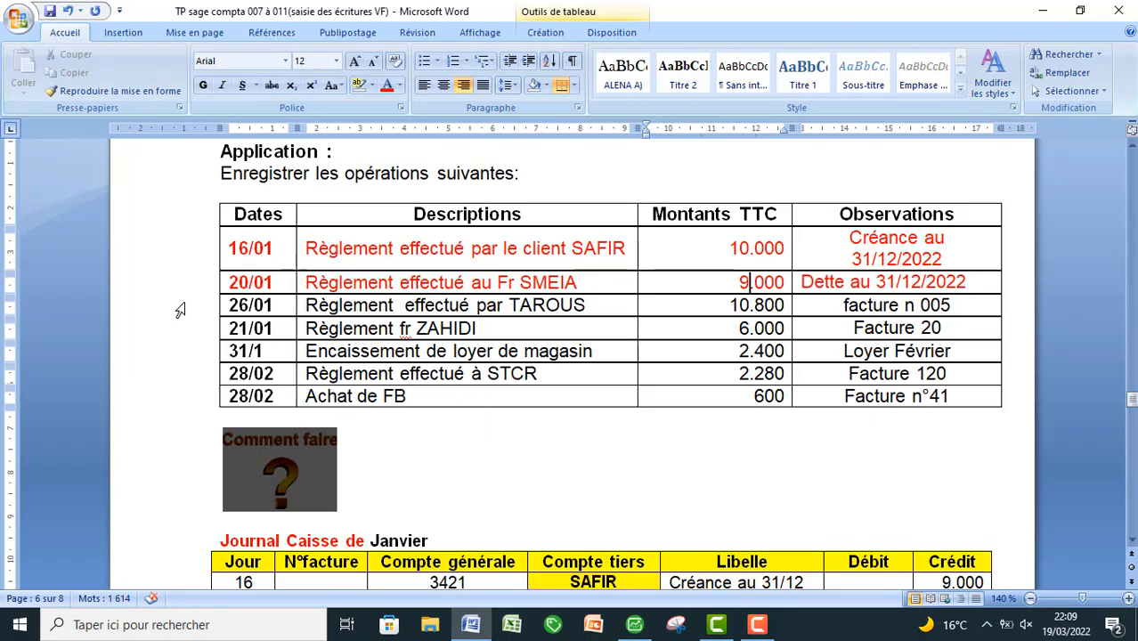
pyautogui.click(180, 309)
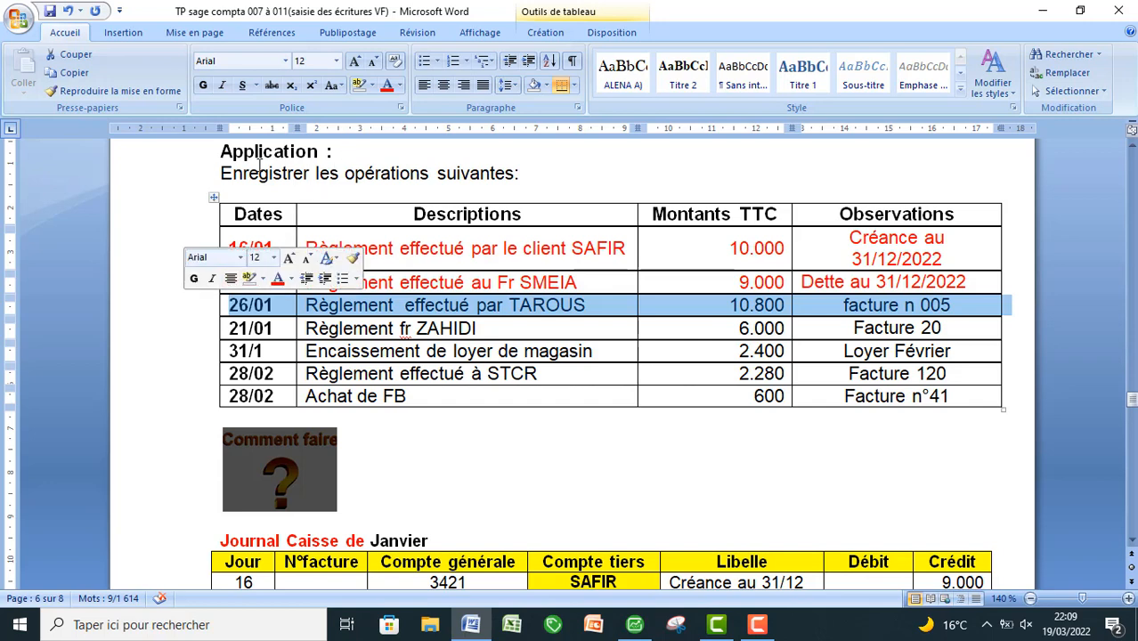
pyautogui.click(387, 84)
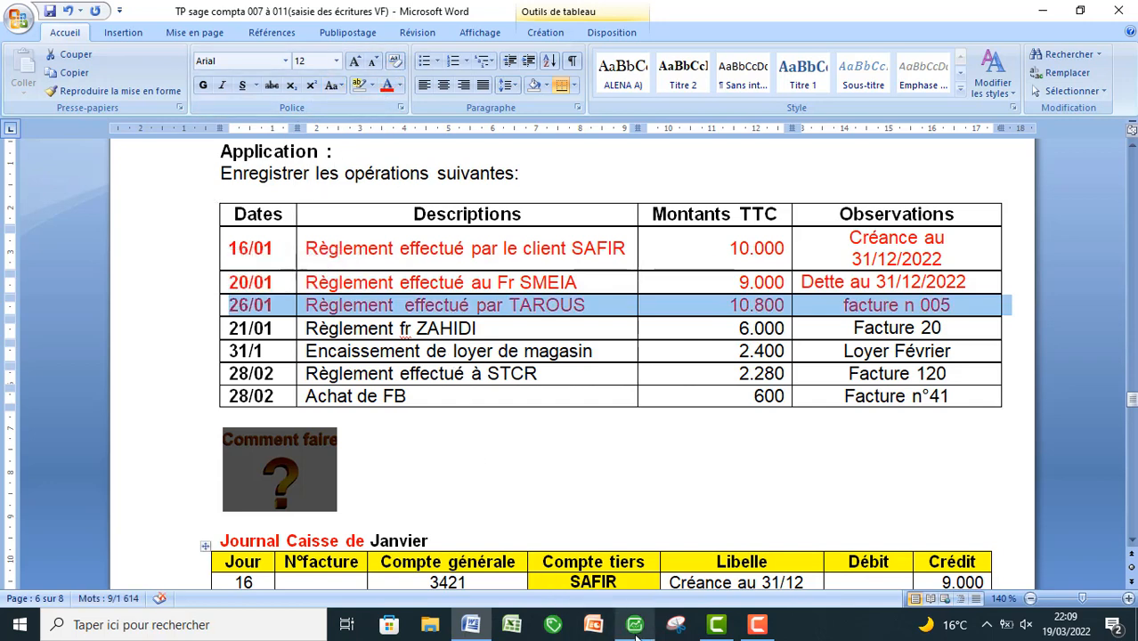
# - Return to Sage and start a Caisse entry for day 26 with invoice number 005
pyautogui.moveTo(635, 634)
pyautogui.click(589, 579)
pyautogui.write('26')
pyautogui.press('Tab')
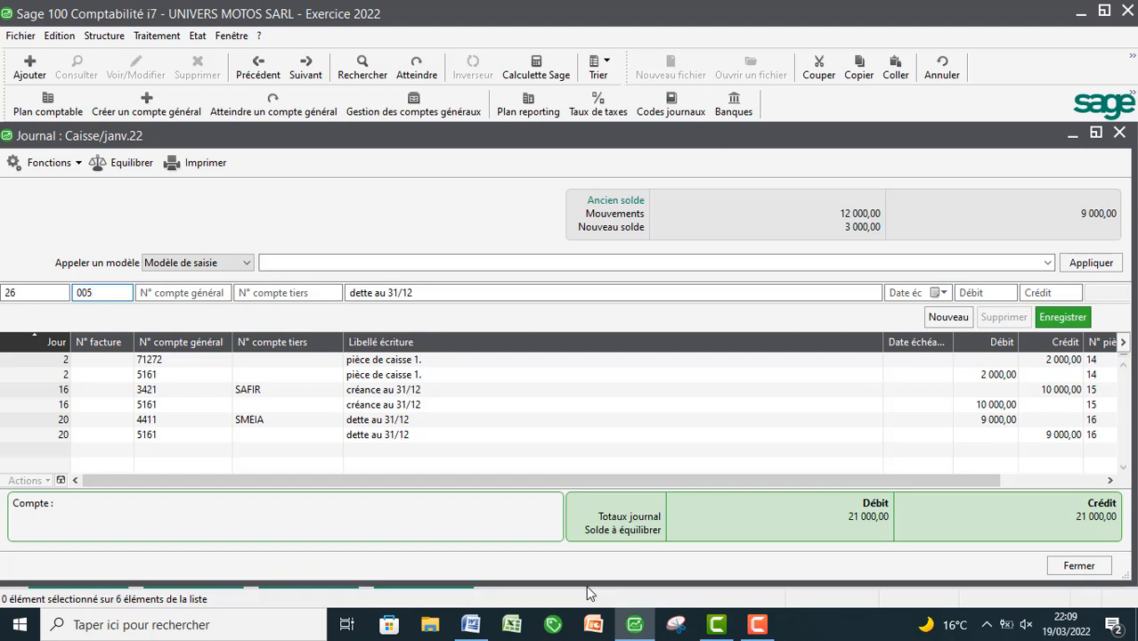
pyautogui.press('Tab')
# - Set the general account of the day 26 entry to 3421 Clients, choosing it from the account list
pyautogui.write('4321')
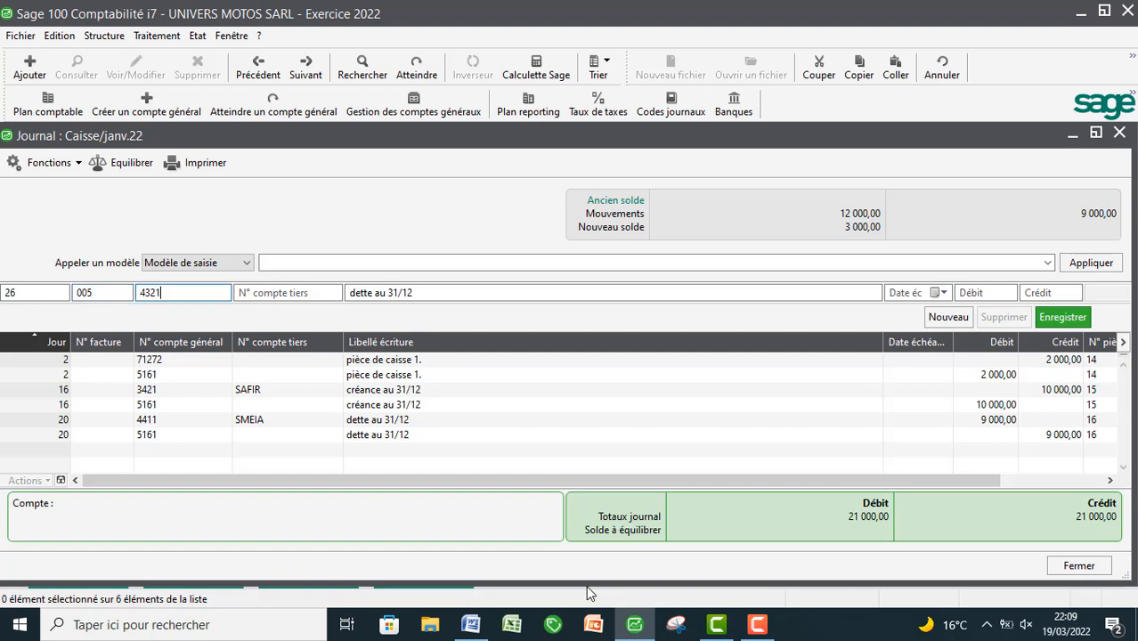
pyautogui.press('BackSpace')
pyautogui.press('BackSpace')
pyautogui.write('321')
pyautogui.press('Tab')
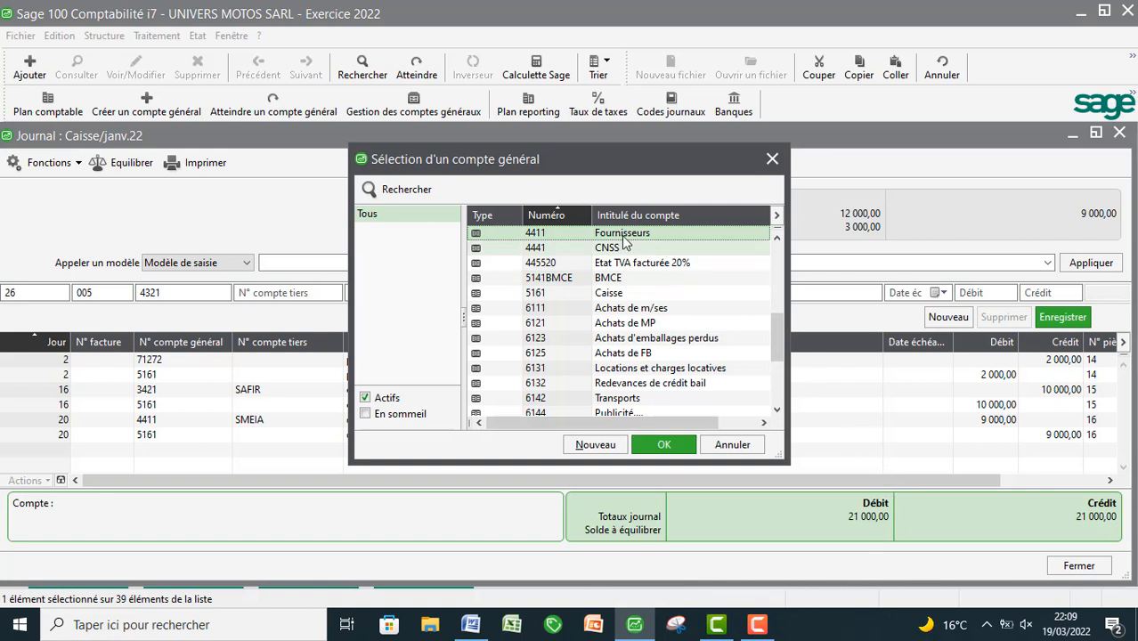
pyautogui.scroll(2, 605, 285)
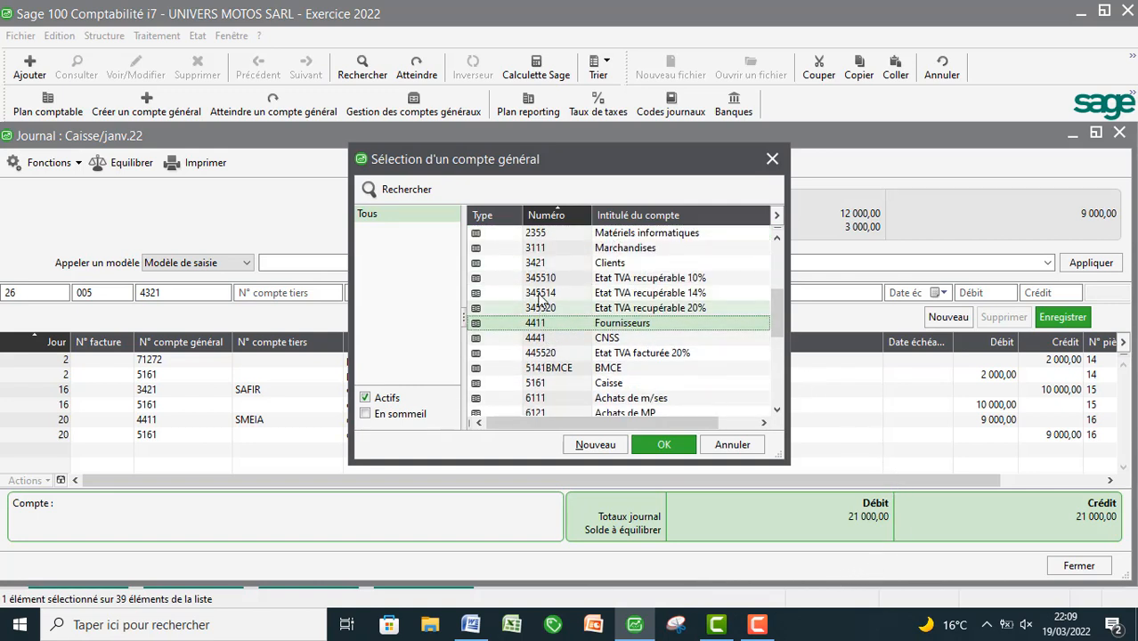
pyautogui.click(541, 263)
pyautogui.click(659, 444)
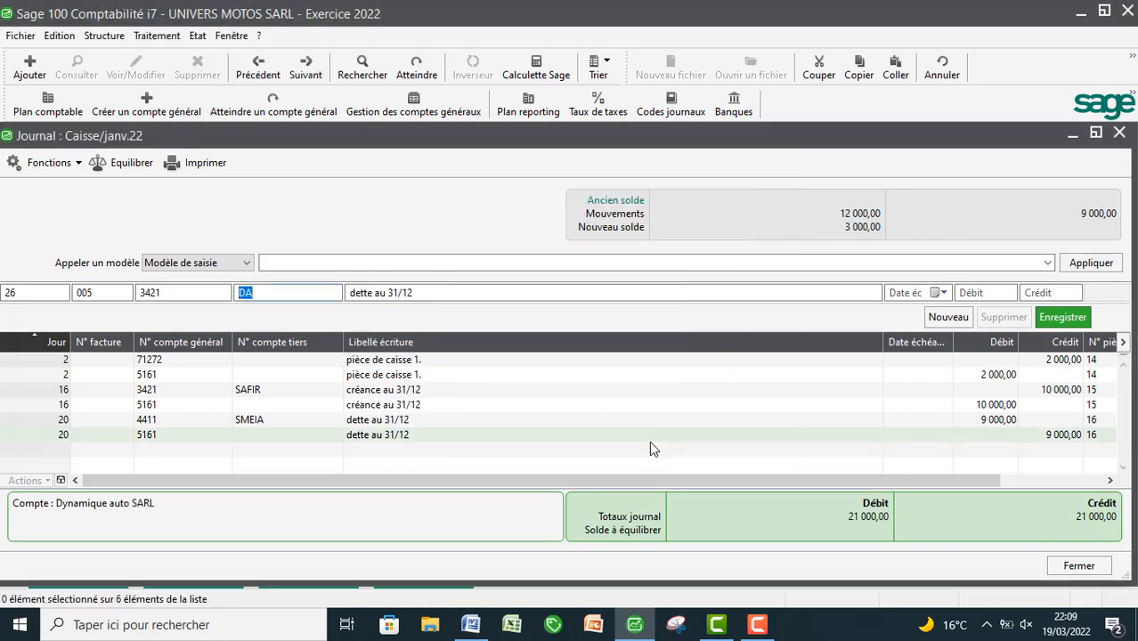
# - Replace the proposed third-party account of the day 26 entry with TAROUS
pyautogui.press('BackSpace')
pyautogui.write('TA')
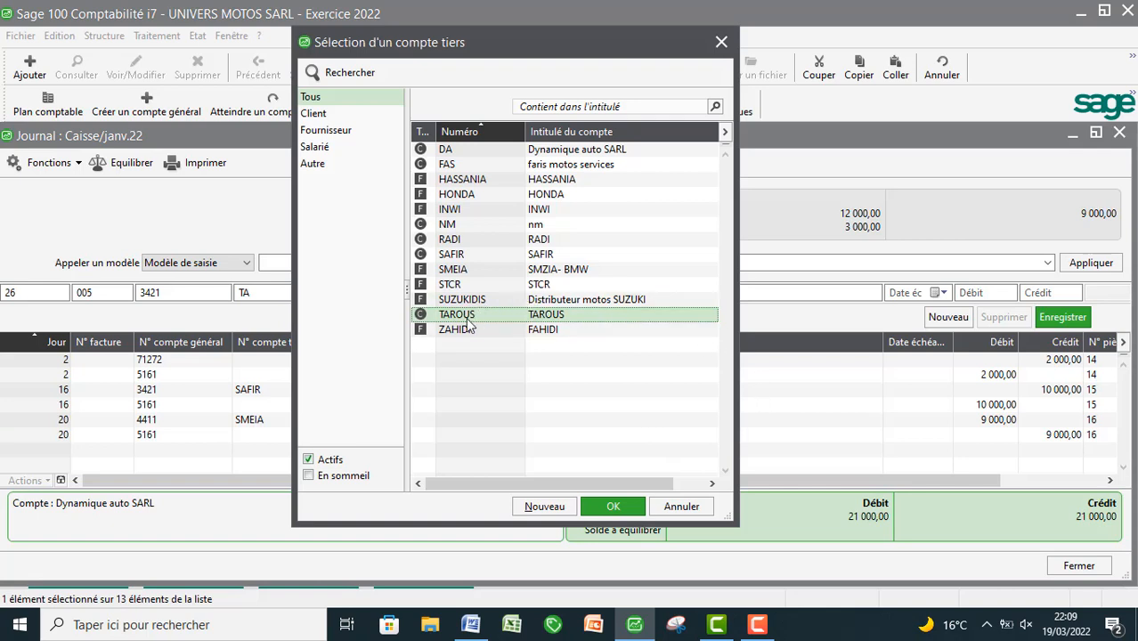
pyautogui.press('Escape')
pyautogui.press('Tab')
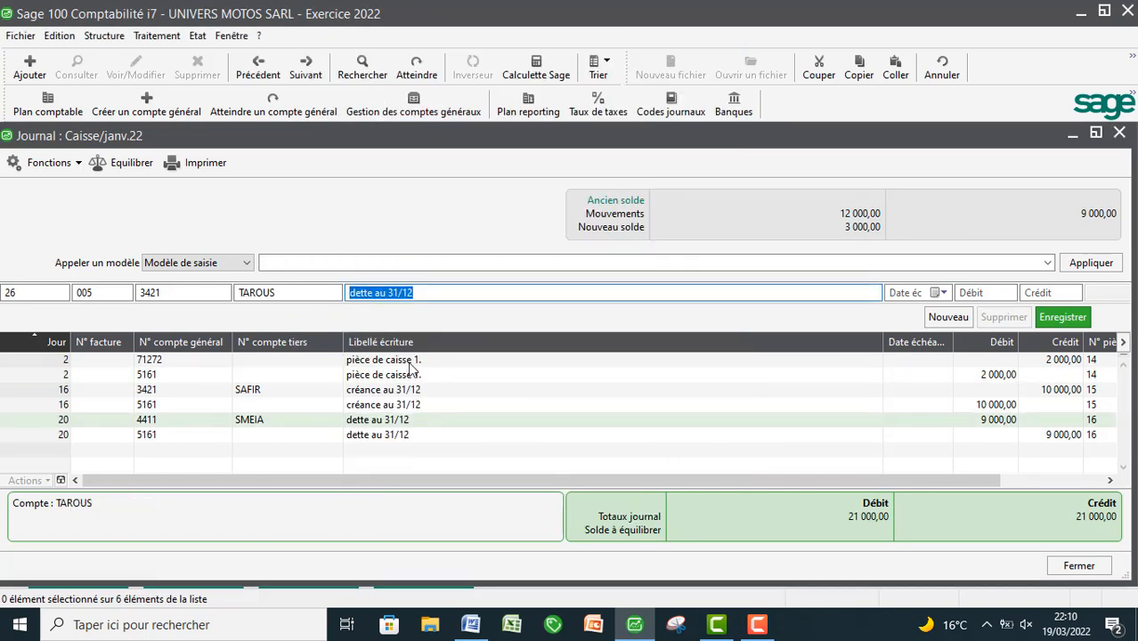
# - Label the TAROUS entry "reglement facture 005", leave the due date empty, and record it with a credit of 10800
pyautogui.write('re')
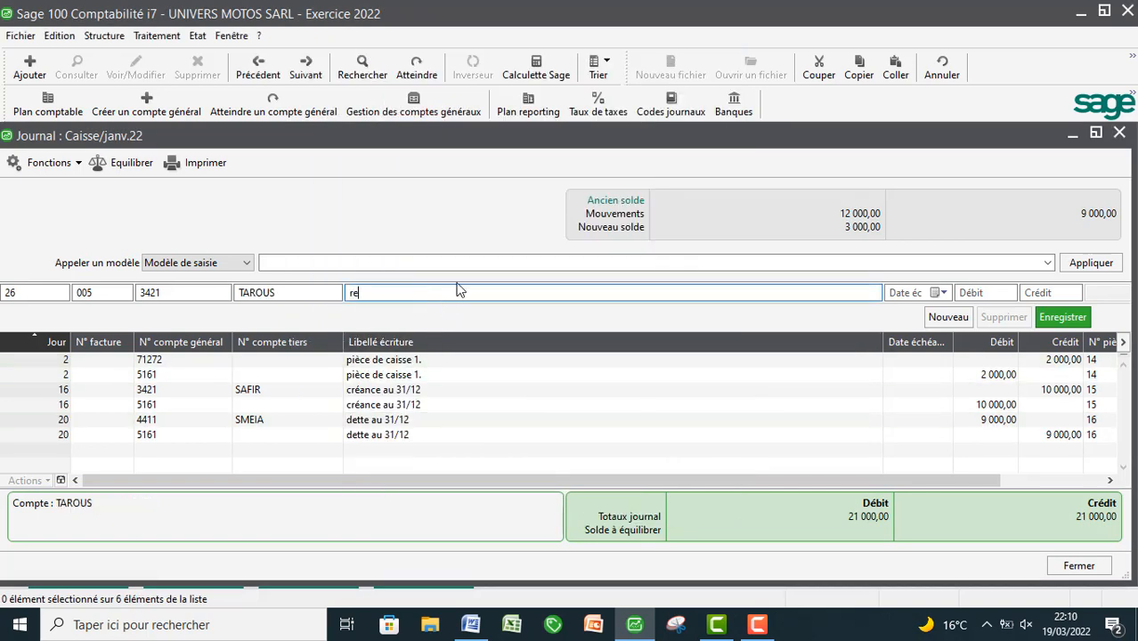
pyautogui.write('glement facture 005')
pyautogui.press('Tab')
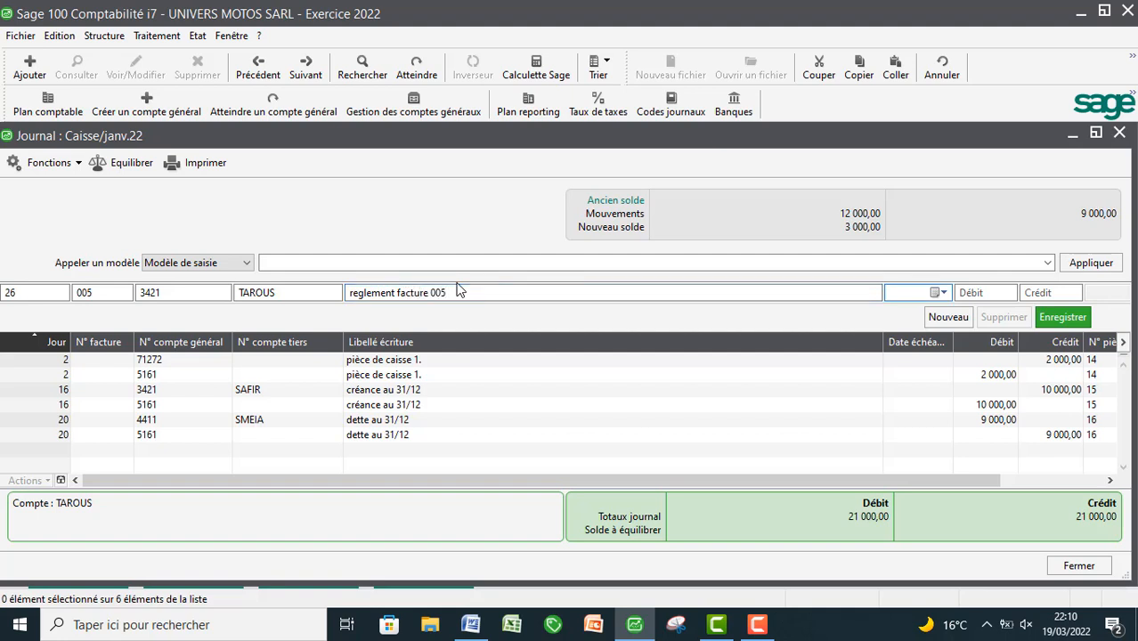
pyautogui.press('Tab')
pyautogui.press('Tab')
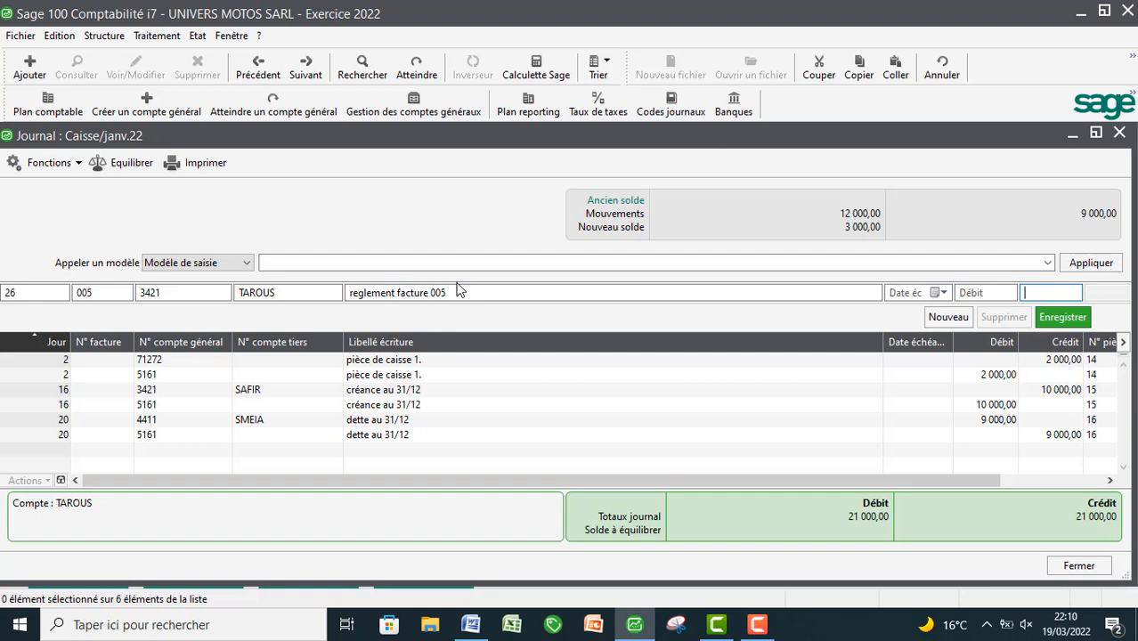
pyautogui.write('10800')
pyautogui.press('Return')
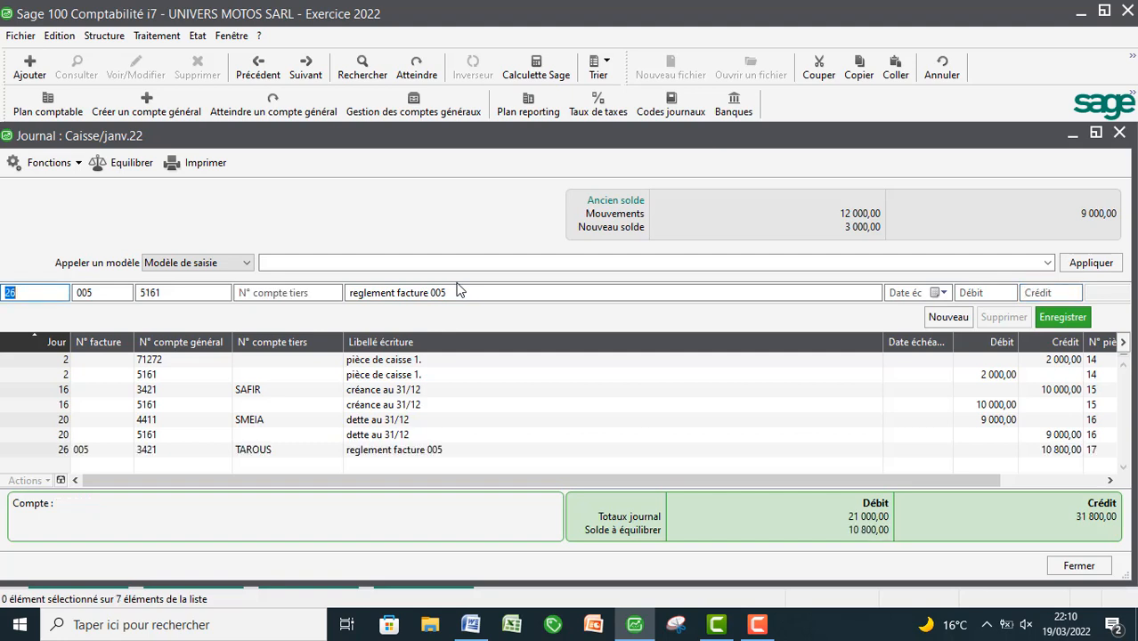
# - Record the day 26 counterpart for invoice 005 on account 5161 with a debit of 10800
pyautogui.press('Tab')
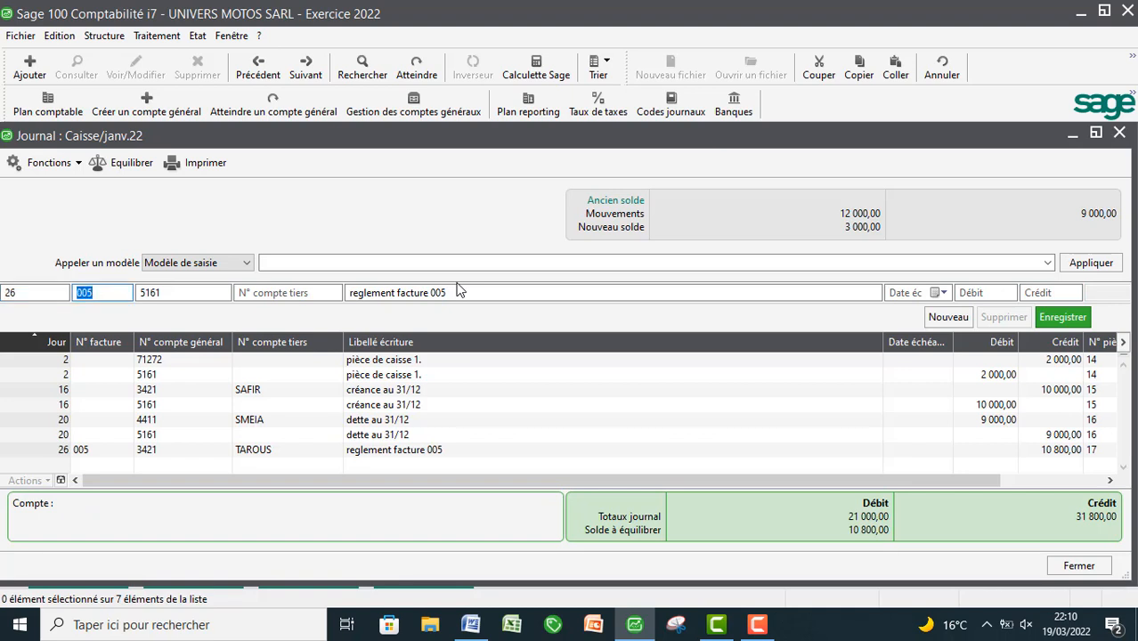
pyautogui.press('Tab')
pyautogui.press('Tab')
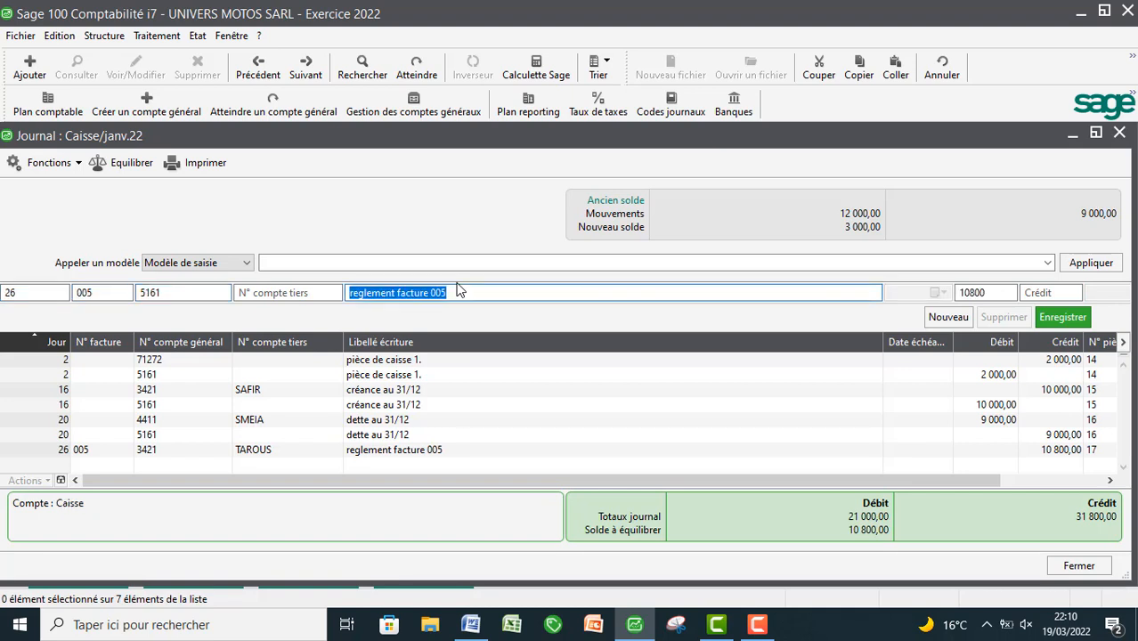
pyautogui.press('Tab')
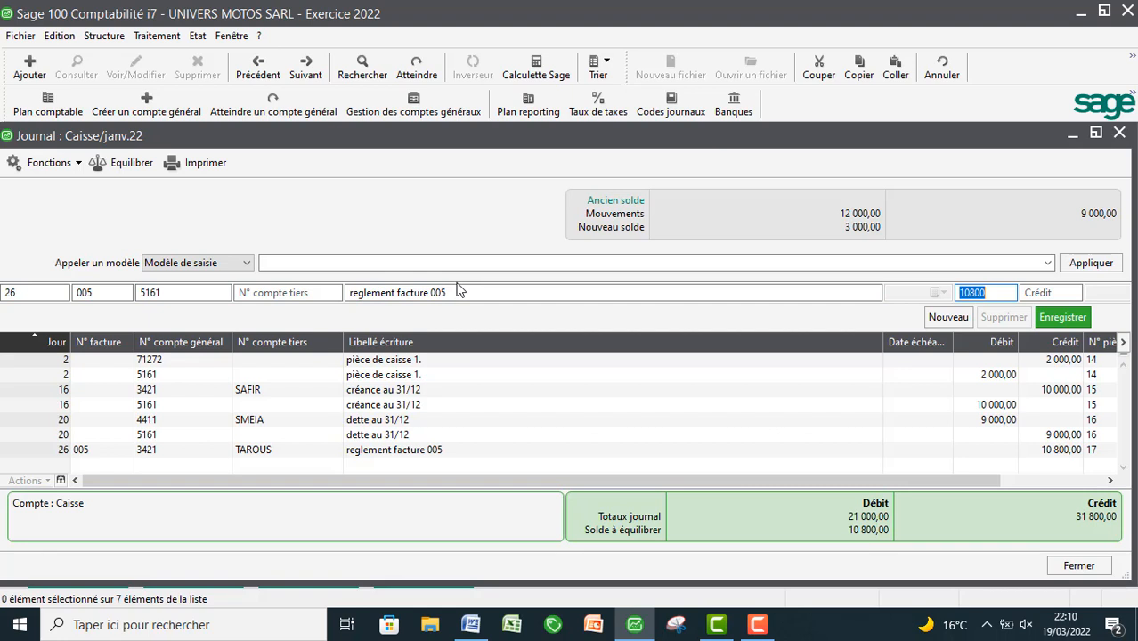
pyautogui.click(1062, 317)
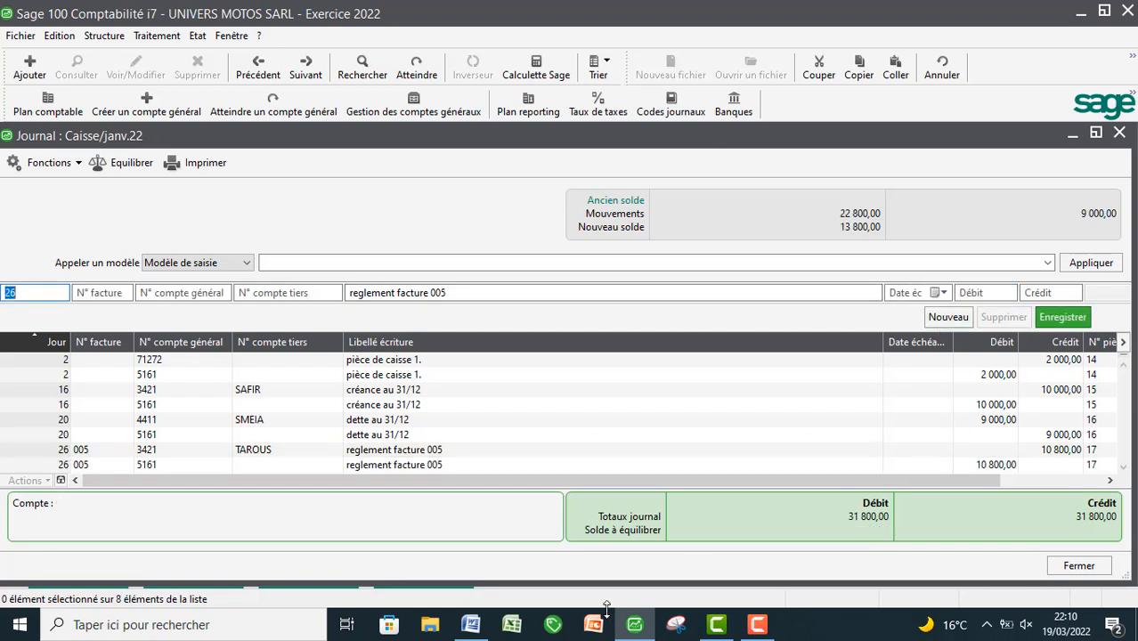
# - Switch to the Word exercise and colour the 21/01 ZAHIDI row of the Application table red
pyautogui.click(476, 629)
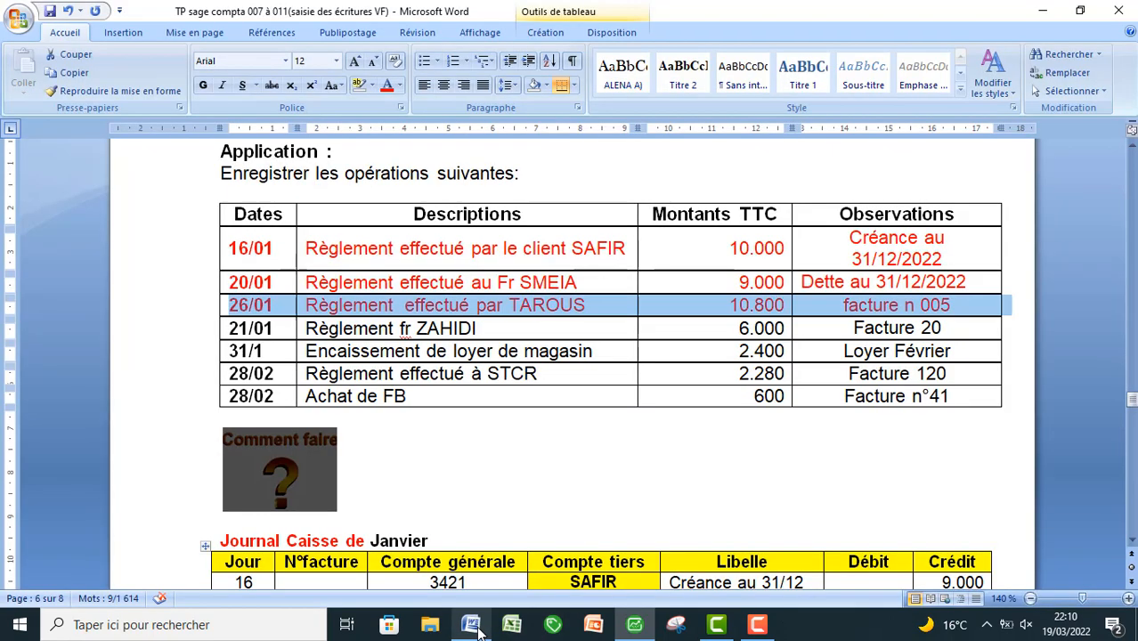
pyautogui.click(188, 334)
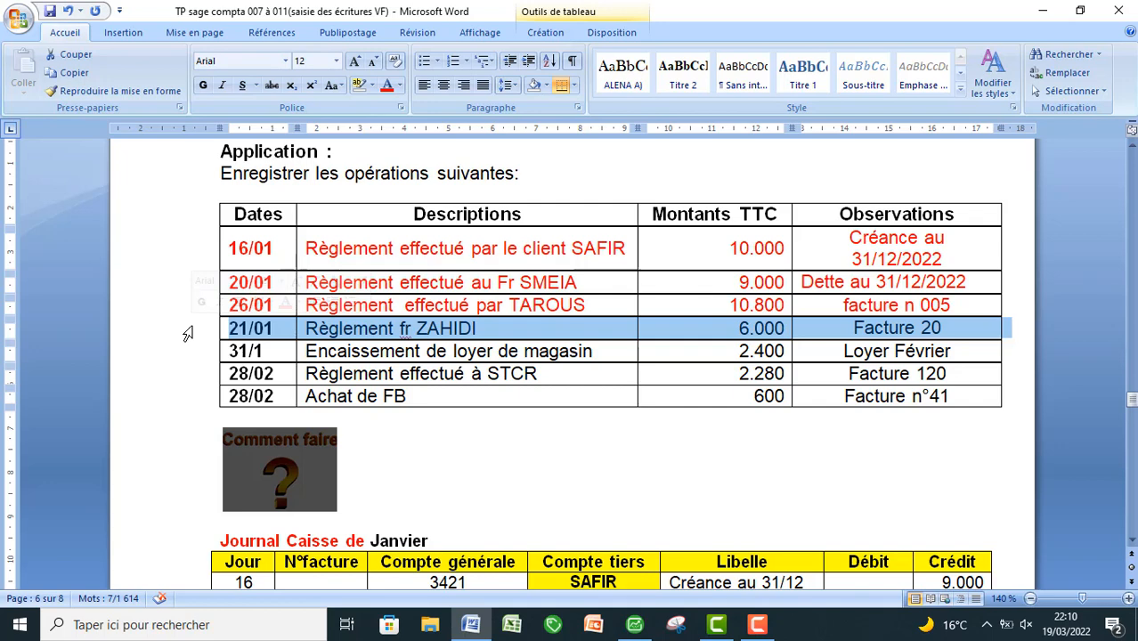
pyautogui.click(386, 86)
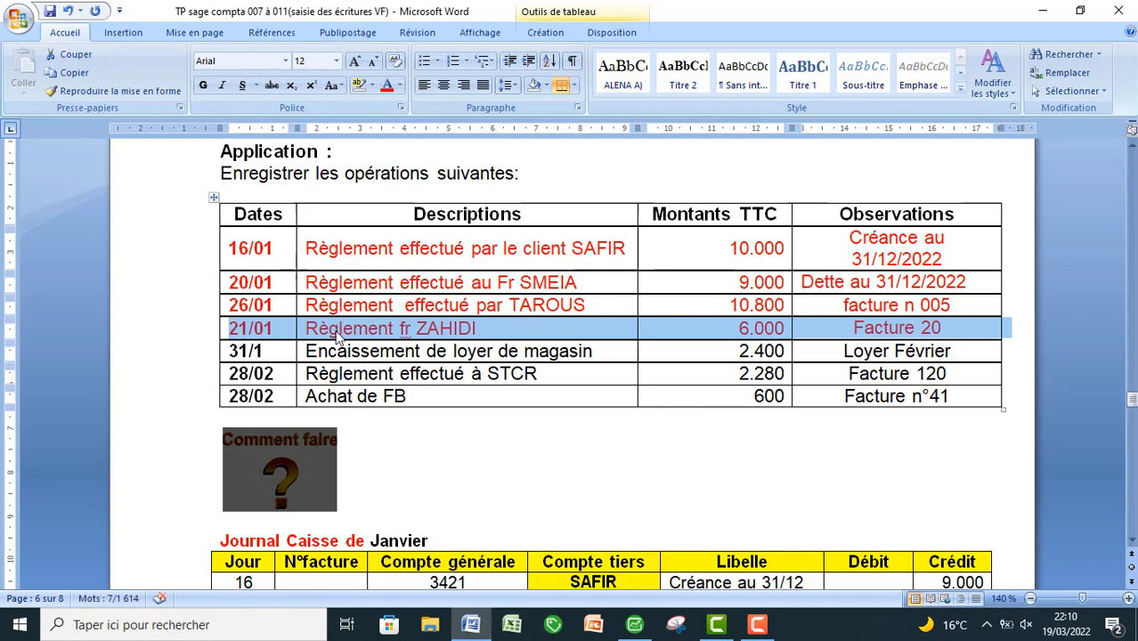
pyautogui.click(455, 351)
pyautogui.scroll(1, 455, 351)
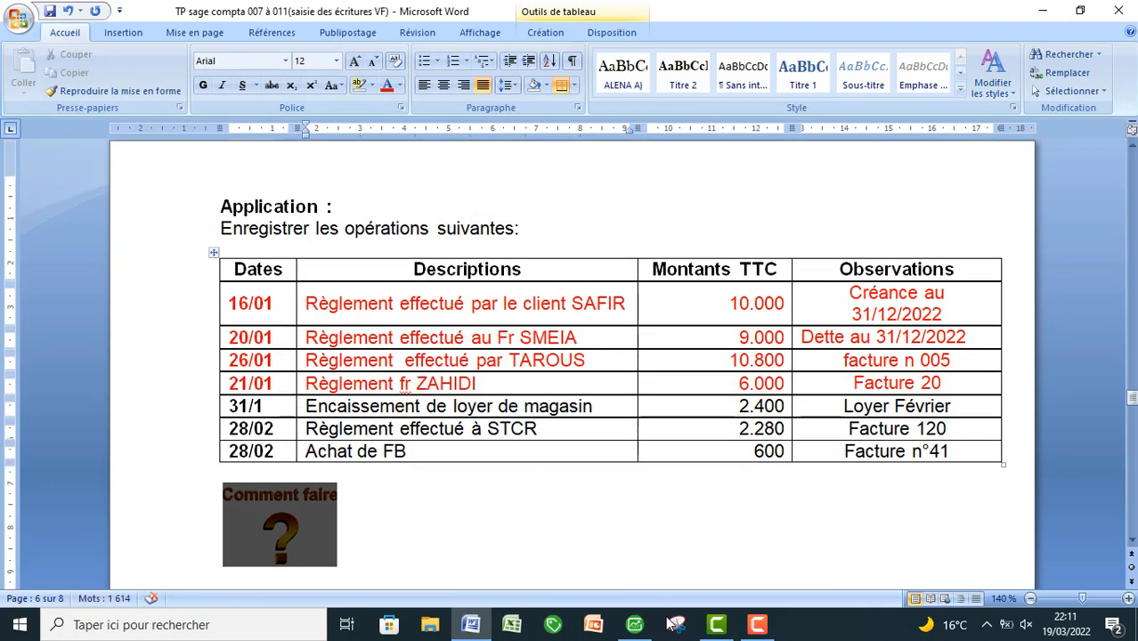
# - Return to Sage and start a Caisse entry for day 21 with invoice number 20 on general account 4411
pyautogui.click(634, 624)
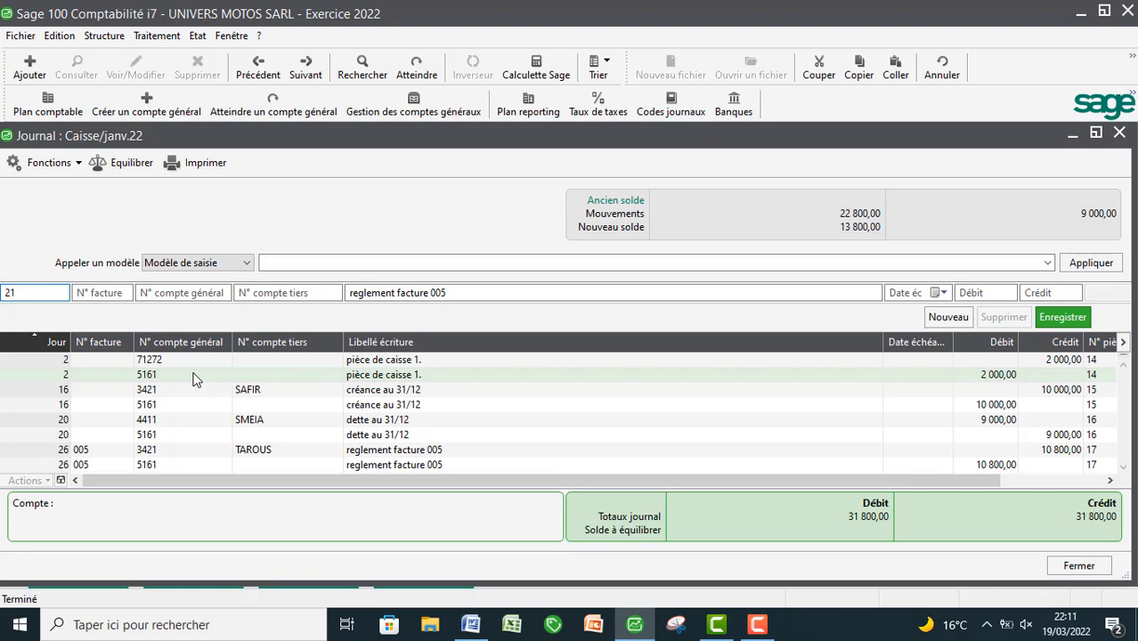
pyautogui.press('Tab')
pyautogui.write('20')
pyautogui.press('Tab')
pyautogui.write('4411')
pyautogui.press('Tab')
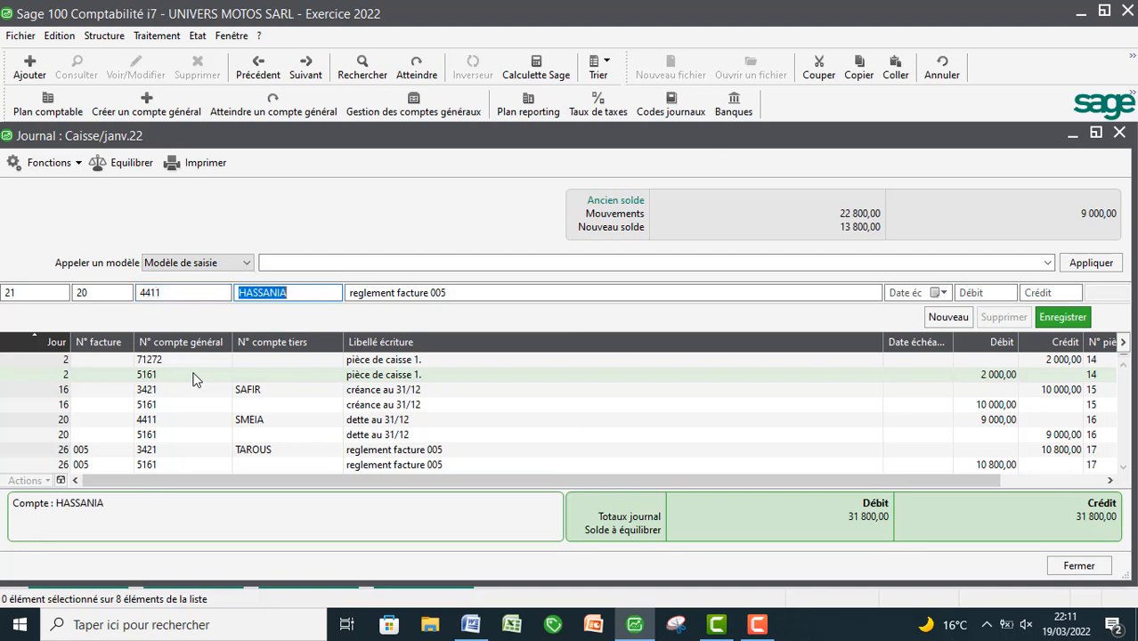
# - Replace the proposed third-party account of the day 21 entry with ZAHIDI from the third-party list
pyautogui.press('BackSpace')
pyautogui.write('Z')
pyautogui.press('Tab')
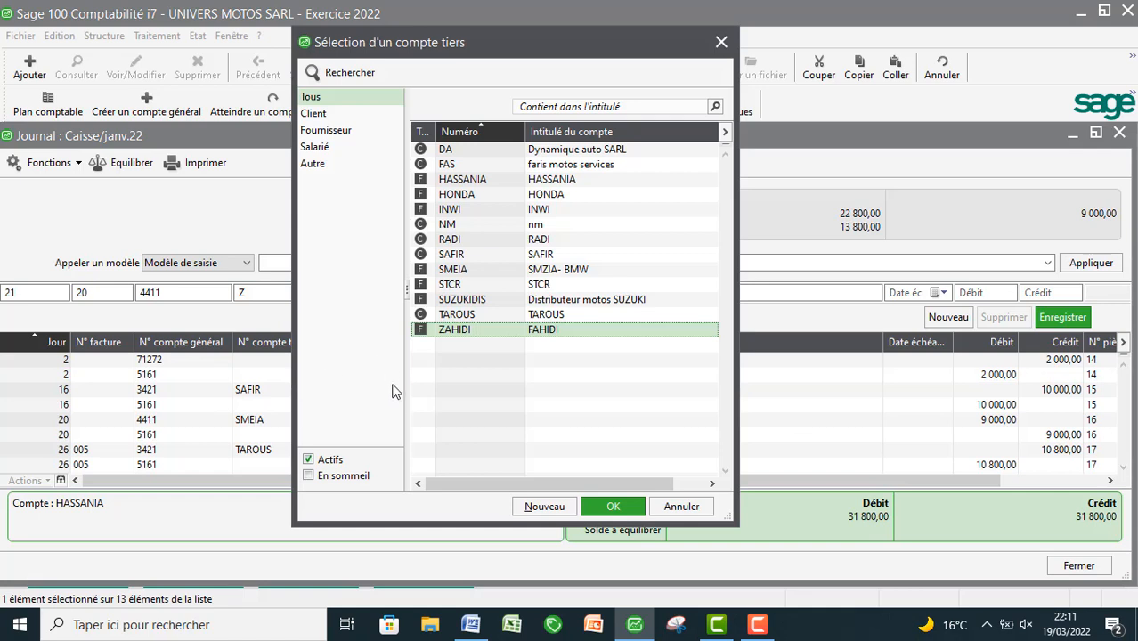
pyautogui.doubleClick(454, 330)
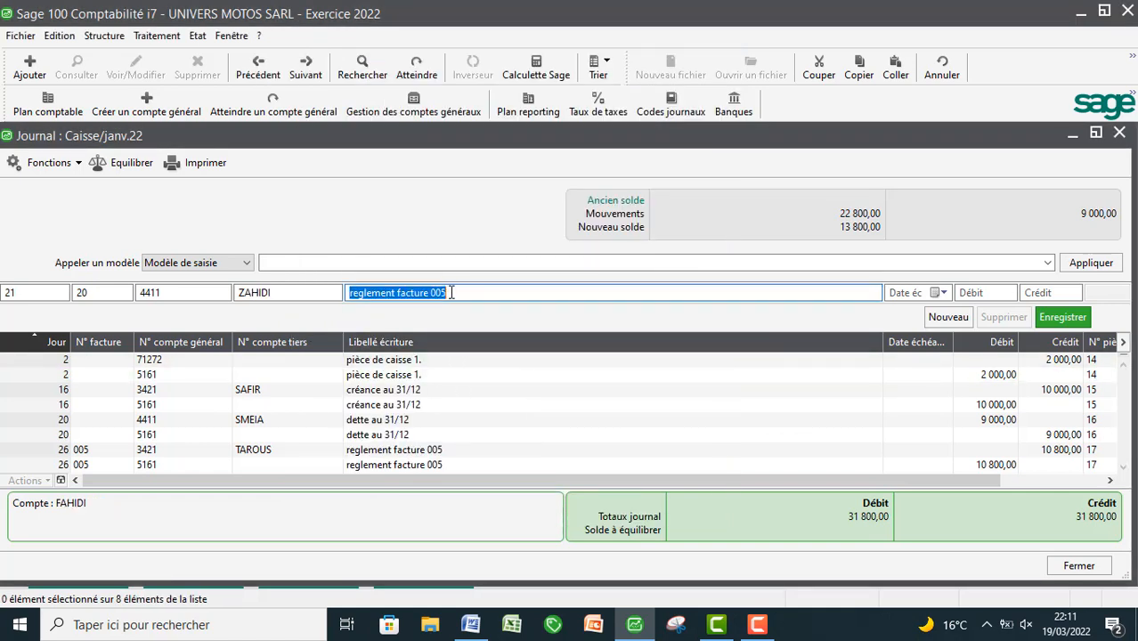
# - Change the ZAHIDI entry's label to "reglement facture 20", leave the due date empty, and record it with a debit of 6000
pyautogui.click(451, 292)
pyautogui.press('BackSpace')
pyautogui.press('BackSpace')
pyautogui.press('BackSpace')
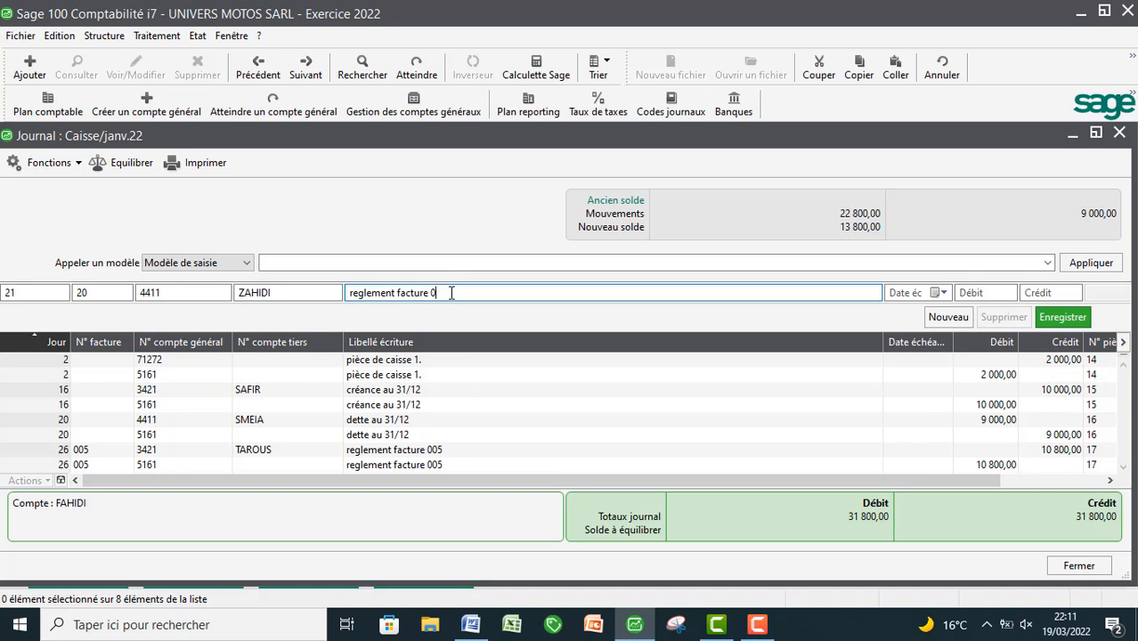
pyautogui.write('20')
pyautogui.press('Tab')
pyautogui.press('Tab')
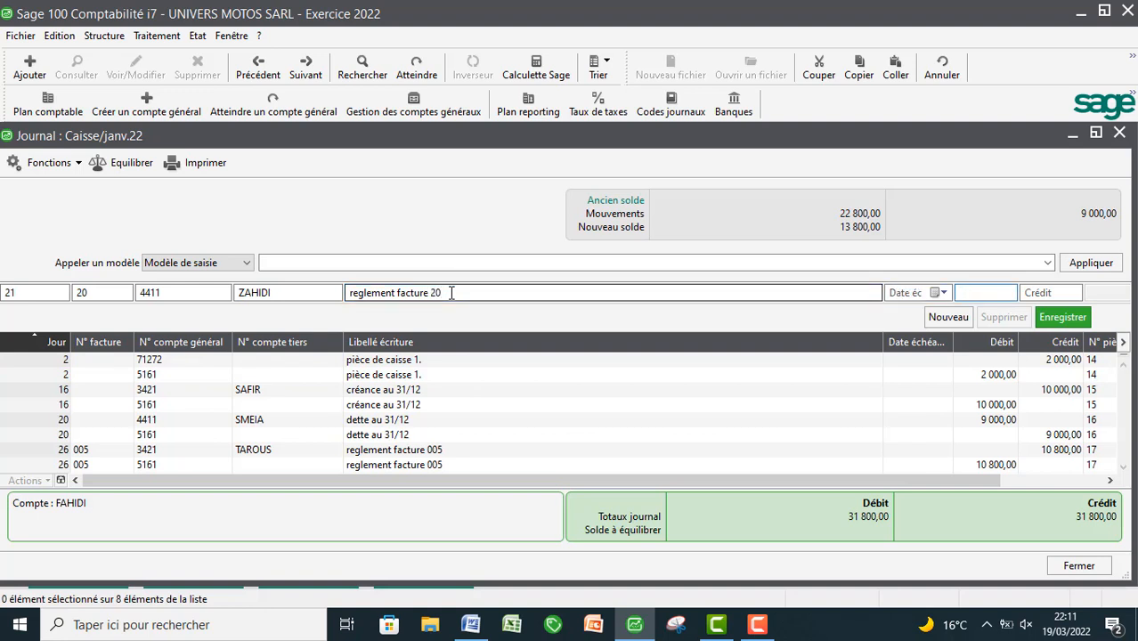
pyautogui.write('6000')
pyautogui.press('Return')
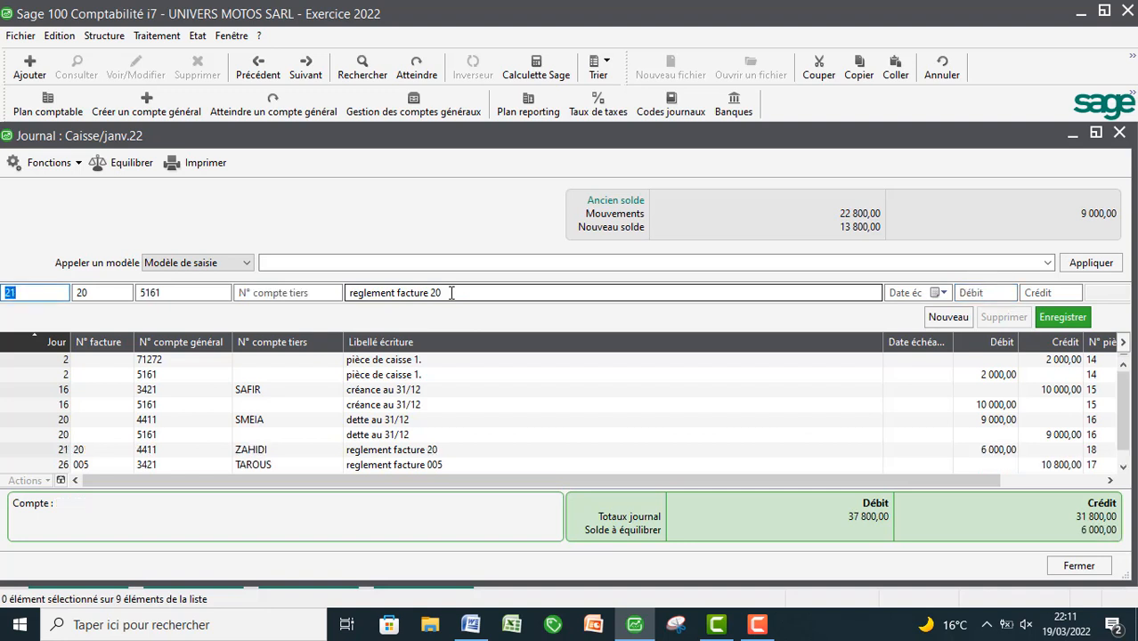
# - Record the day 21 counterpart for invoice 20 on account 5161 with a credit of 6000
pyautogui.press('Tab')
pyautogui.press('Tab')
pyautogui.press('Tab')
pyautogui.press('Tab')
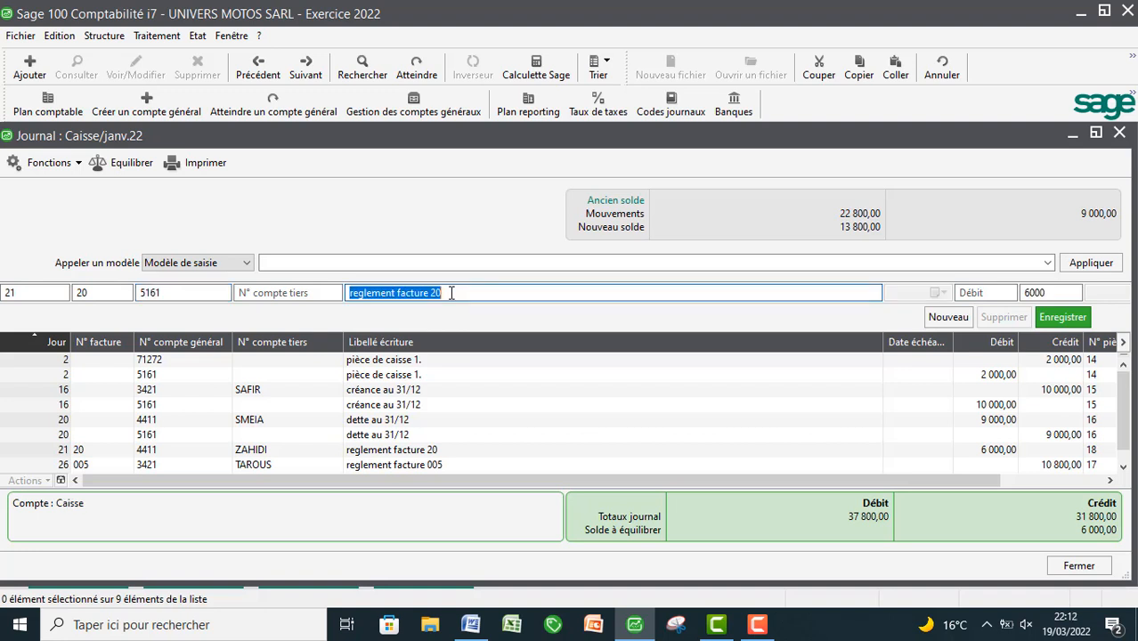
pyautogui.press('Tab')
pyautogui.press('Return')
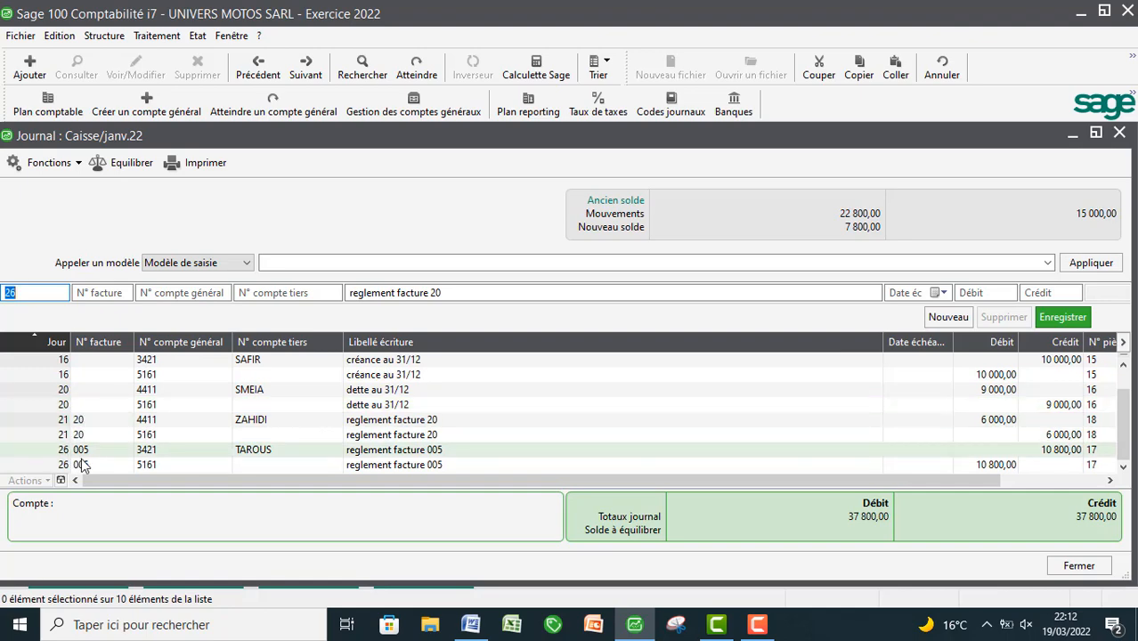
# - Switch to the Word exercise and colour the 31/1 store rent row of the operations table red
pyautogui.click(470, 624)
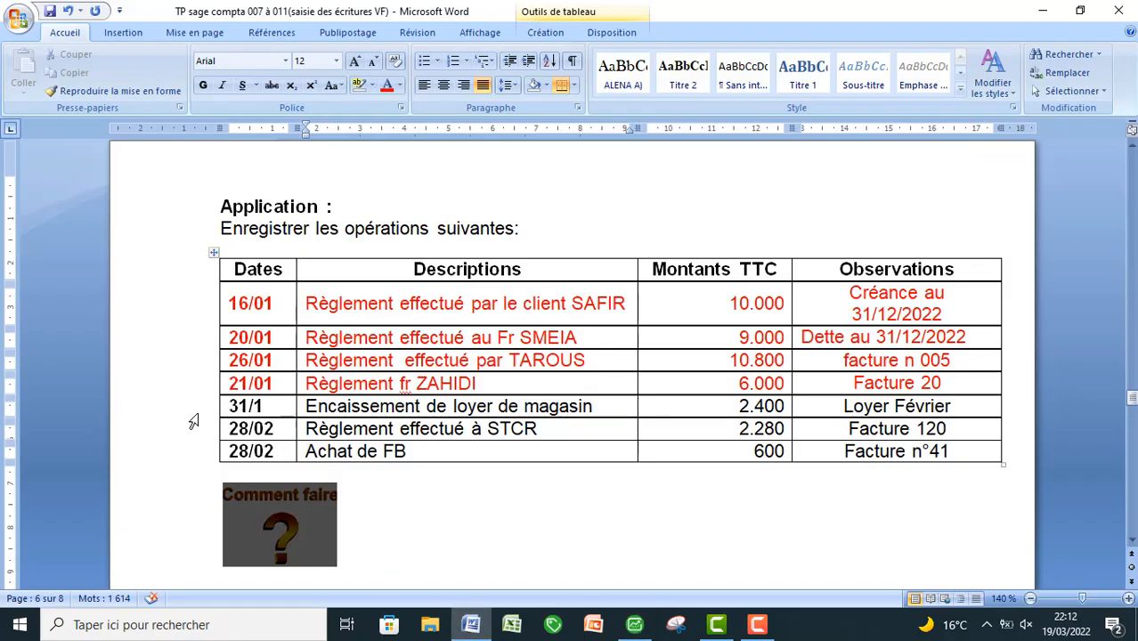
pyautogui.scroll(-1, 559, 358)
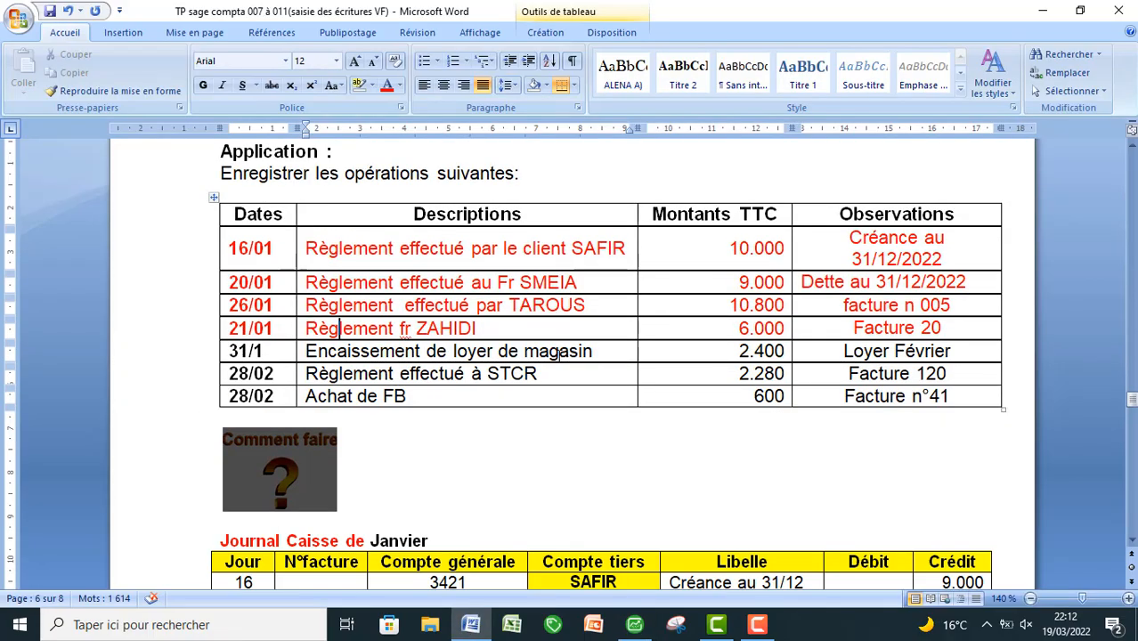
pyautogui.click(210, 353)
pyautogui.click(392, 91)
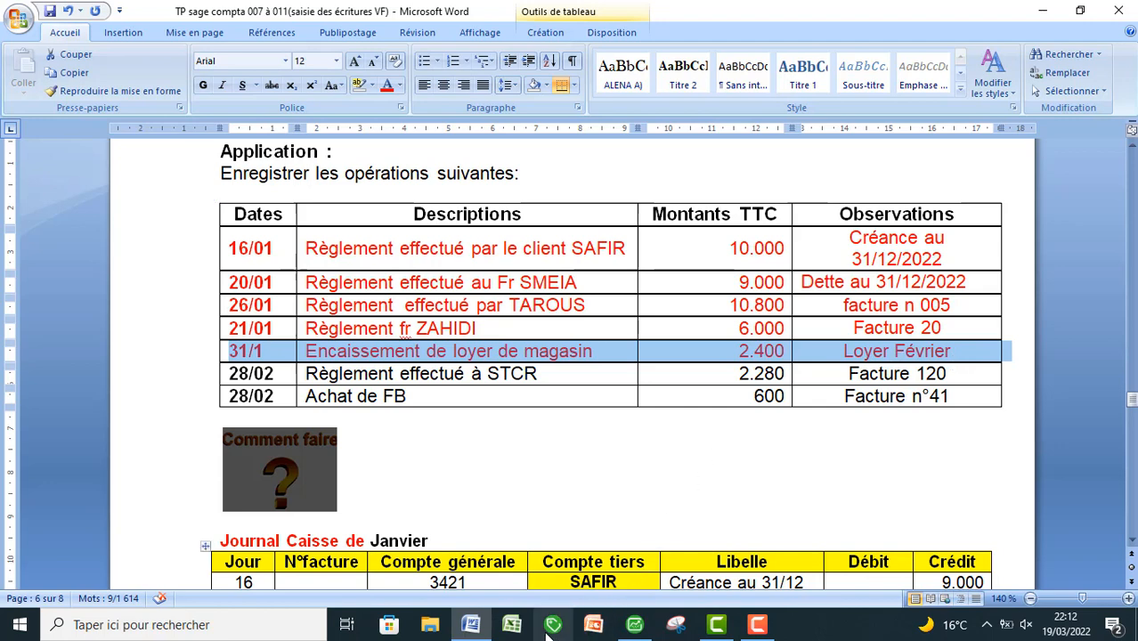
# - Return to Sage and start a Caisse entry for day 31 without invoice number on general account 71271, Locations diverses recues
pyautogui.click(633, 626)
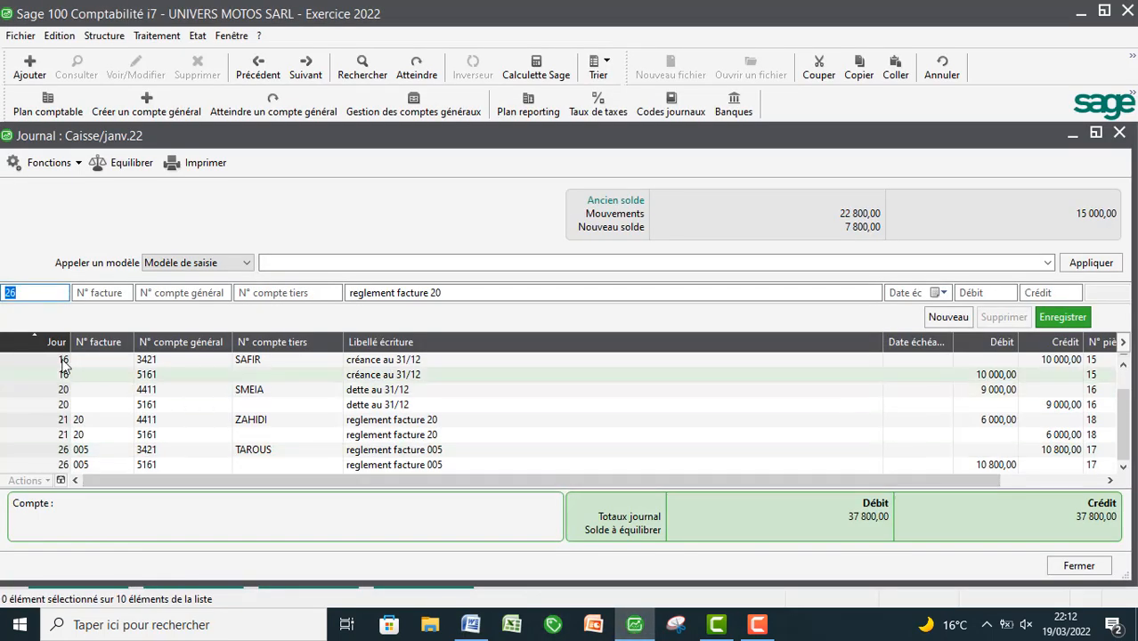
pyautogui.write('31')
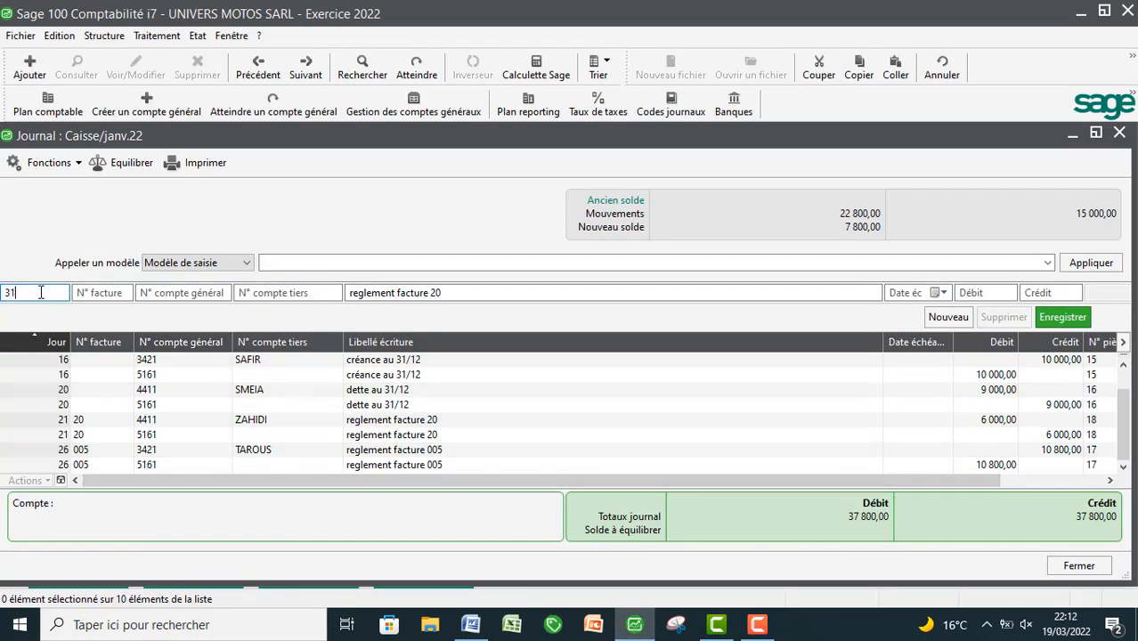
pyautogui.press('Tab')
pyautogui.press('Tab')
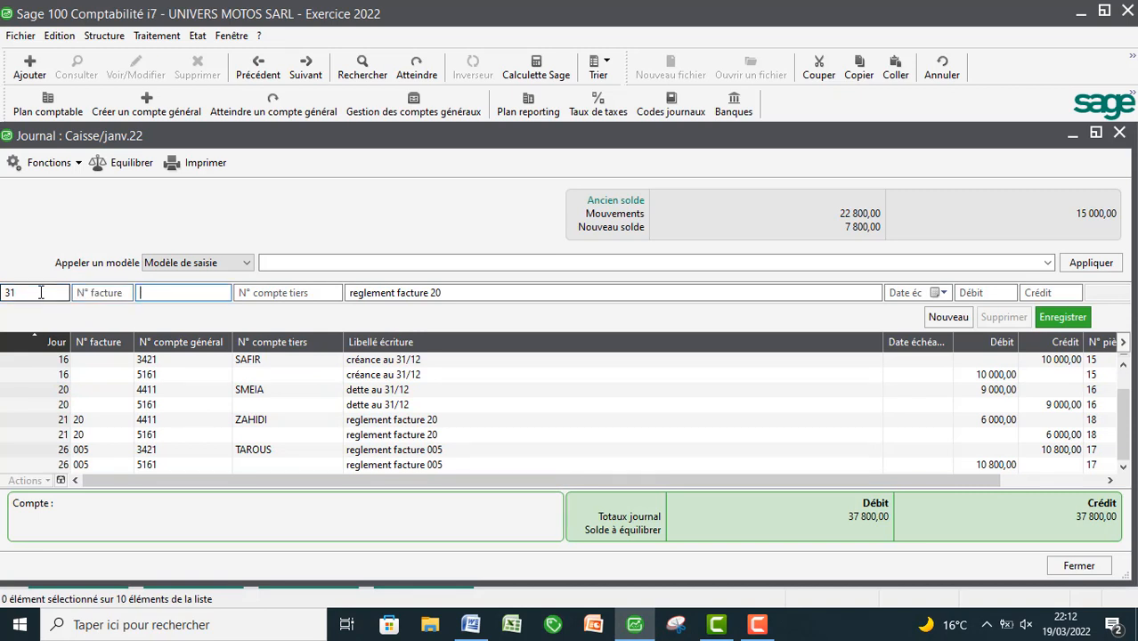
pyautogui.write('7127')
pyautogui.press('Tab')
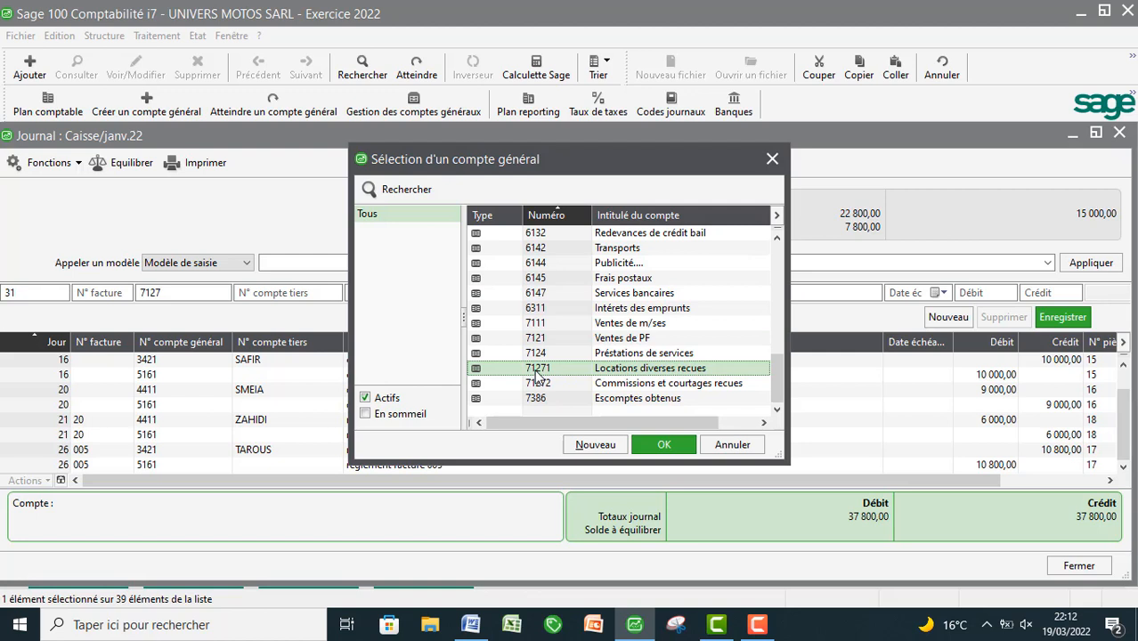
pyautogui.click(654, 448)
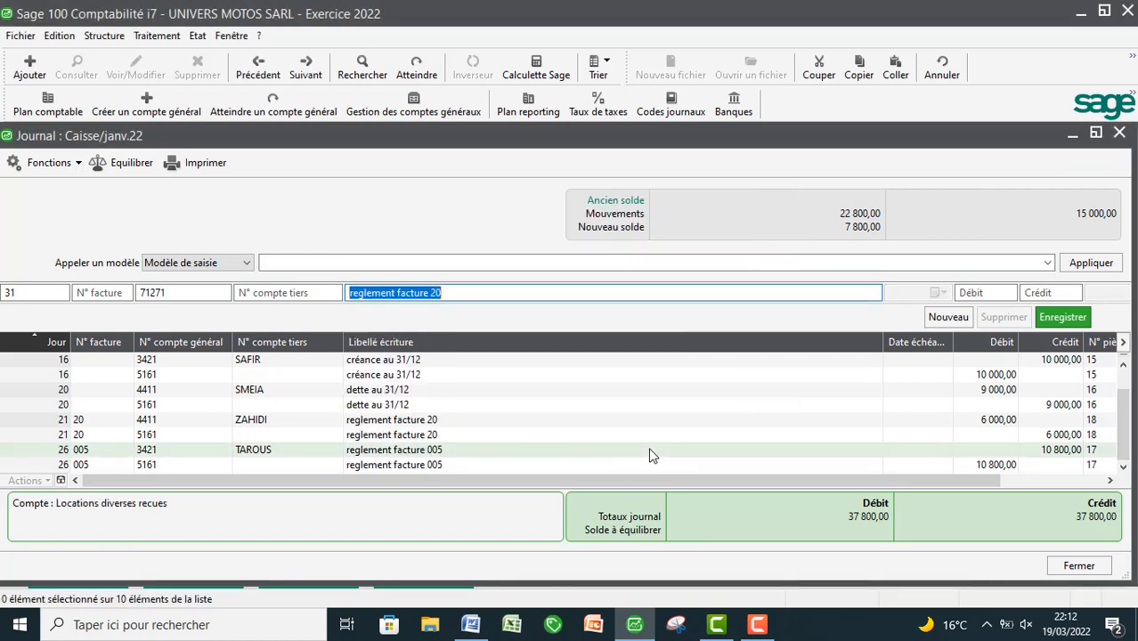
# - Label the day 31 entry "loyer février", check its amount in the Word exercise, and record it with a credit of 2400
pyautogui.write('loy')
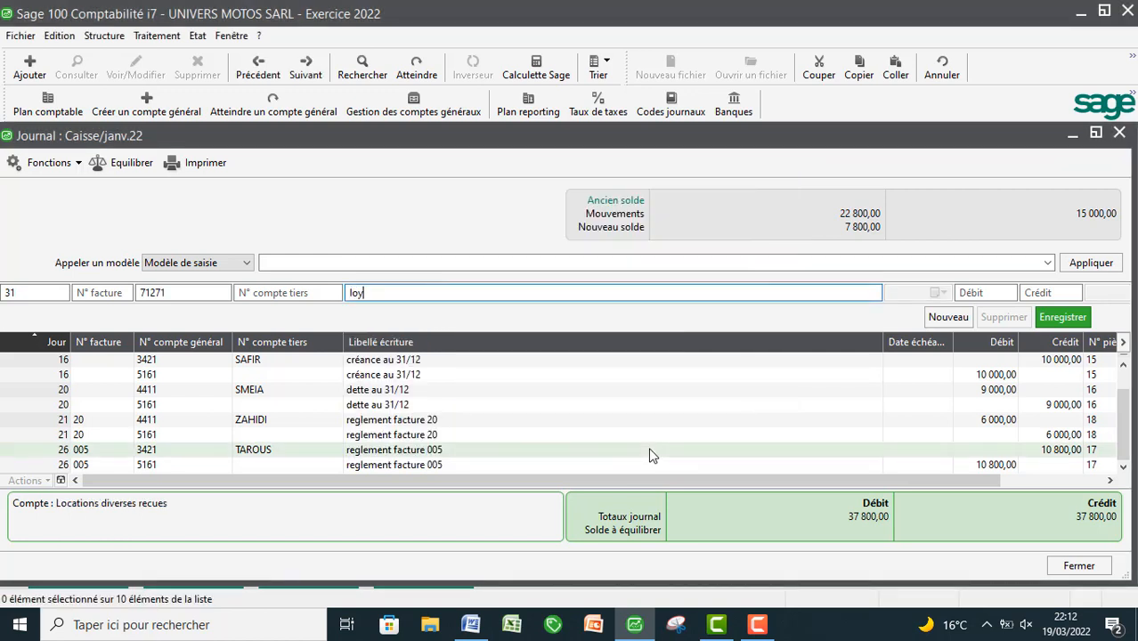
pyautogui.write('er février')
pyautogui.press('Tab')
pyautogui.press('Tab')
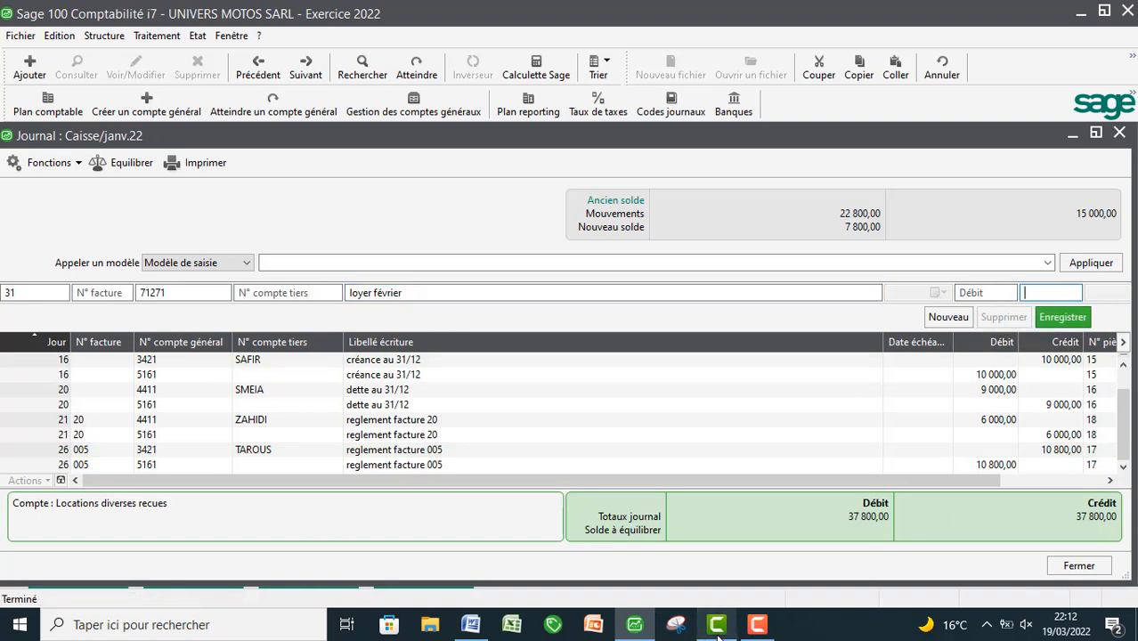
pyautogui.click(470, 626)
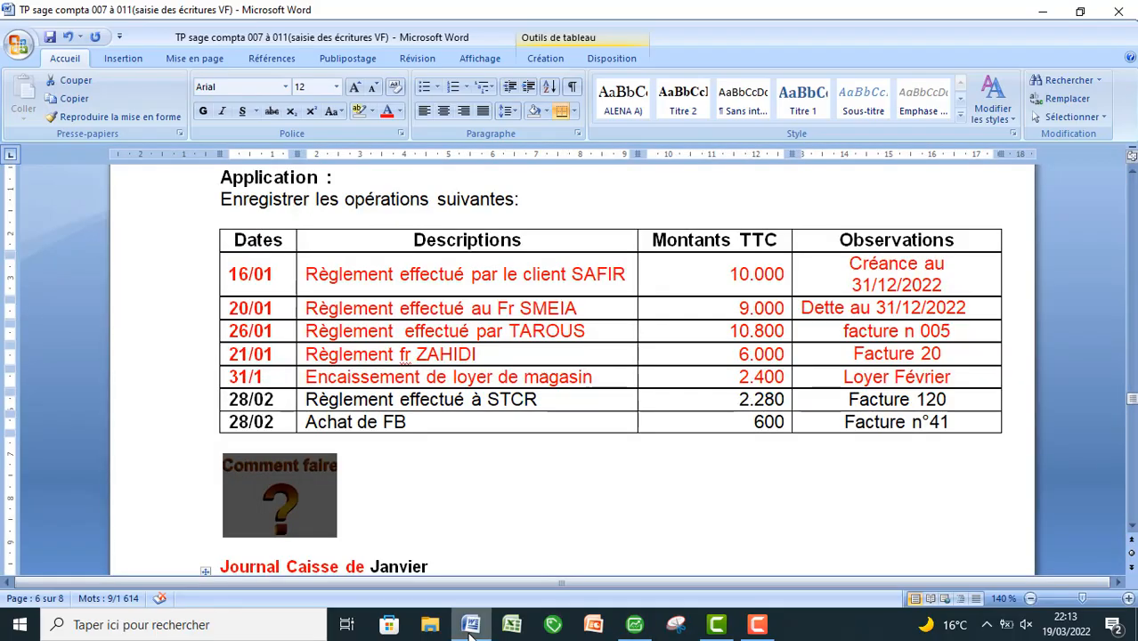
pyautogui.click(470, 625)
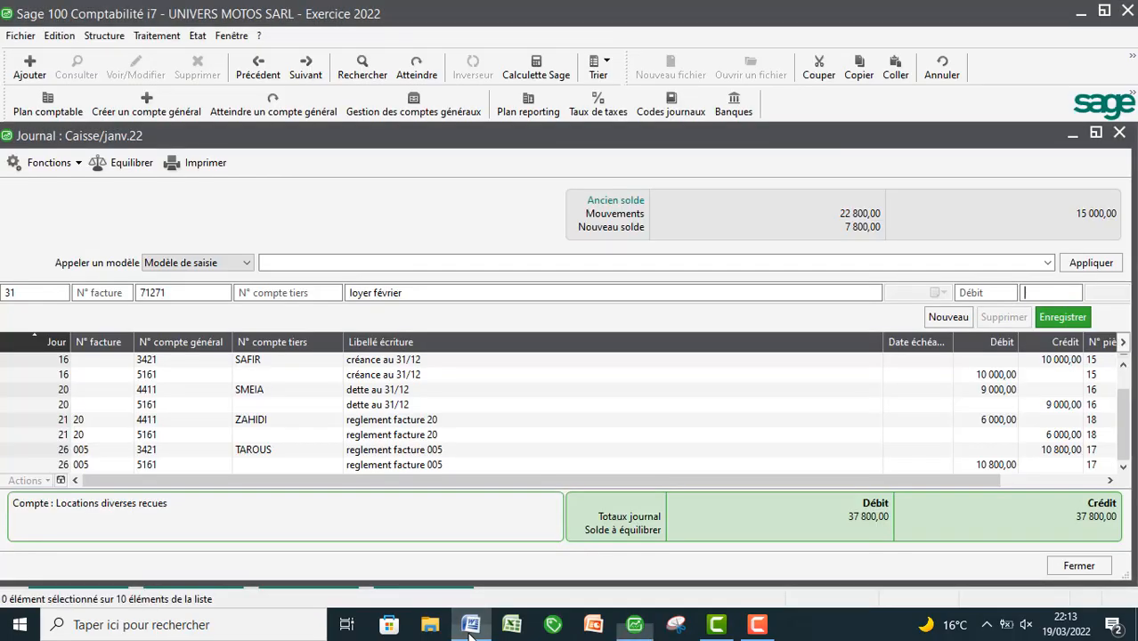
pyautogui.write('2 40')
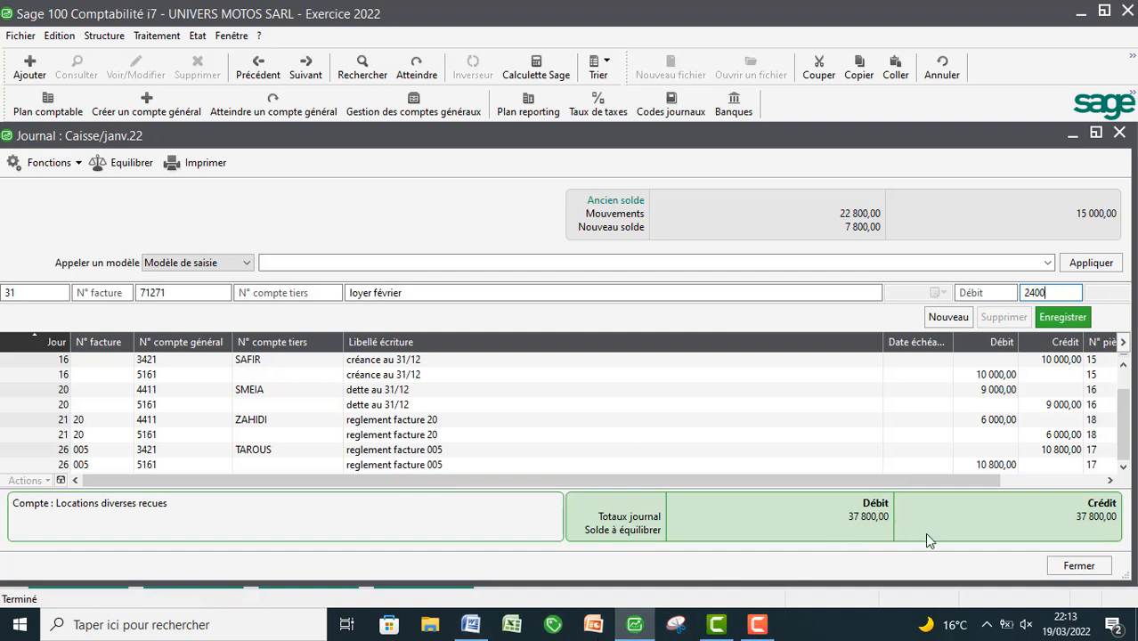
pyautogui.write('0')
pyautogui.click(1062, 317)
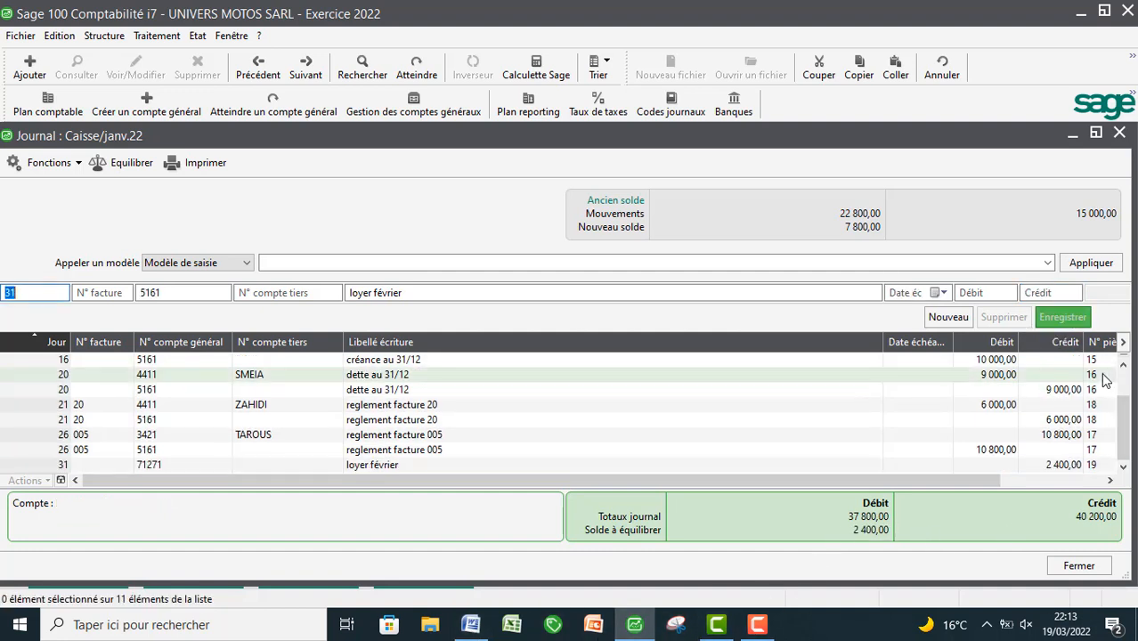
# - Record the day 31 counterpart for "loyer février" on account 5161 with a debit of 2400
pyautogui.press('Tab')
pyautogui.press('Tab')
pyautogui.press('Tab')
pyautogui.press('Tab')
pyautogui.press('Tab')
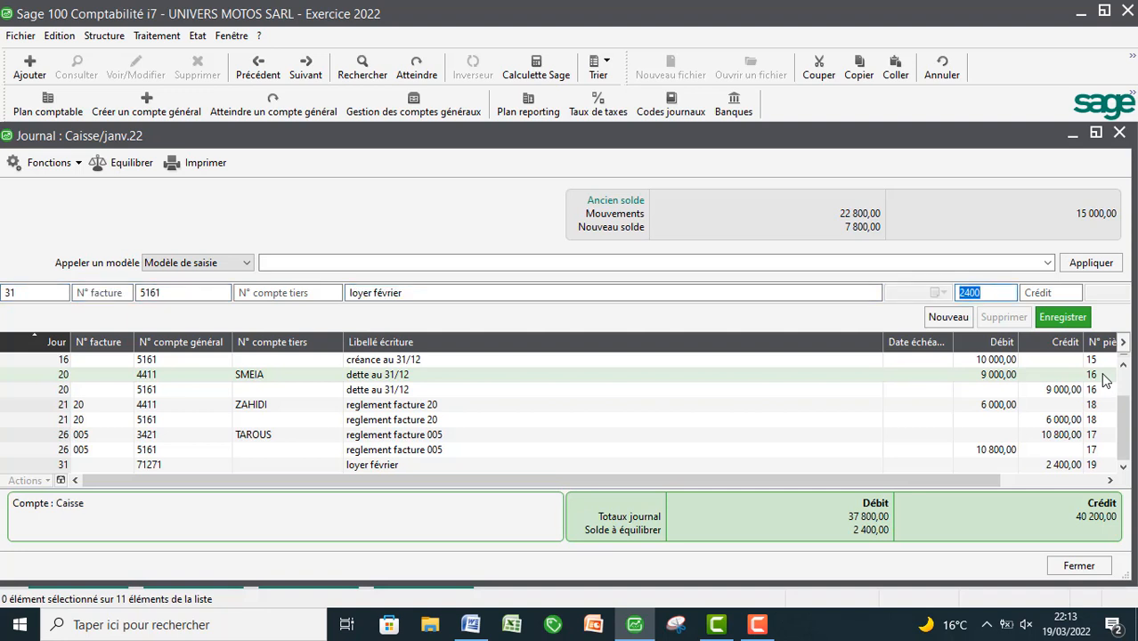
pyautogui.press('Return')
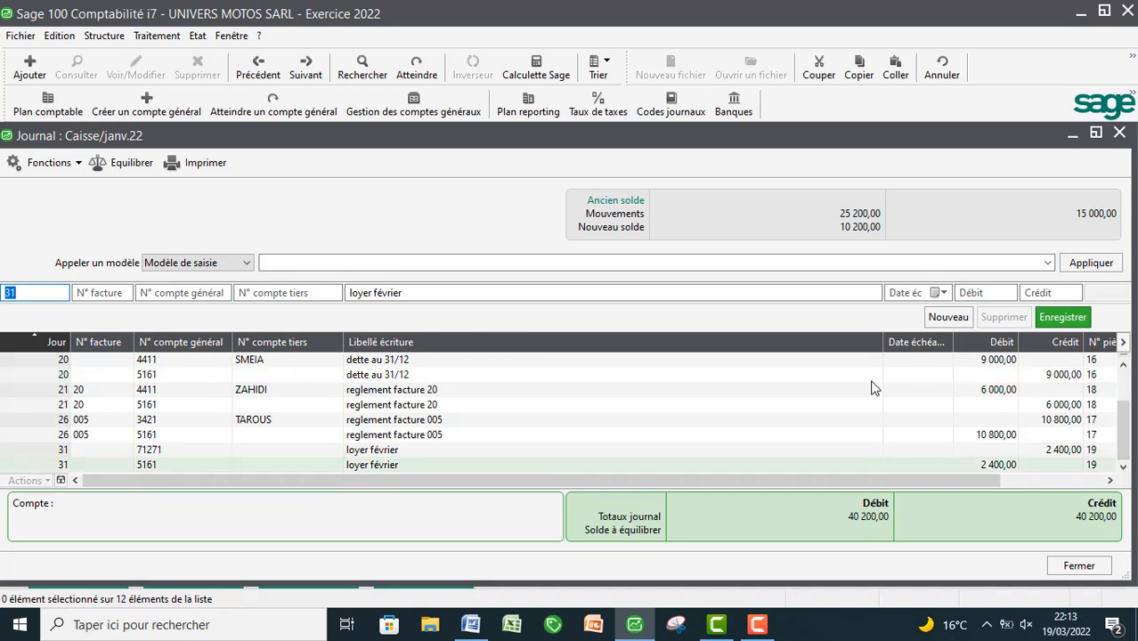
# - Switch to the Word exercise and review which operations in the table remain to record
pyautogui.click(470, 624)
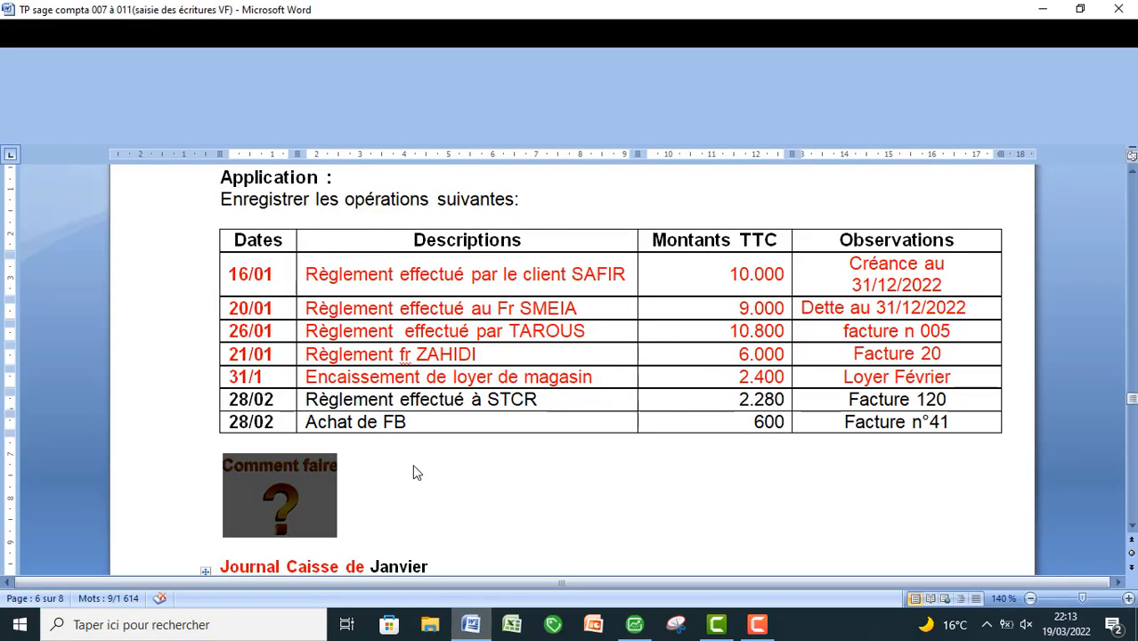
pyautogui.moveTo(169, 251); pyautogui.dragTo(160, 351)
pyautogui.click(544, 508)
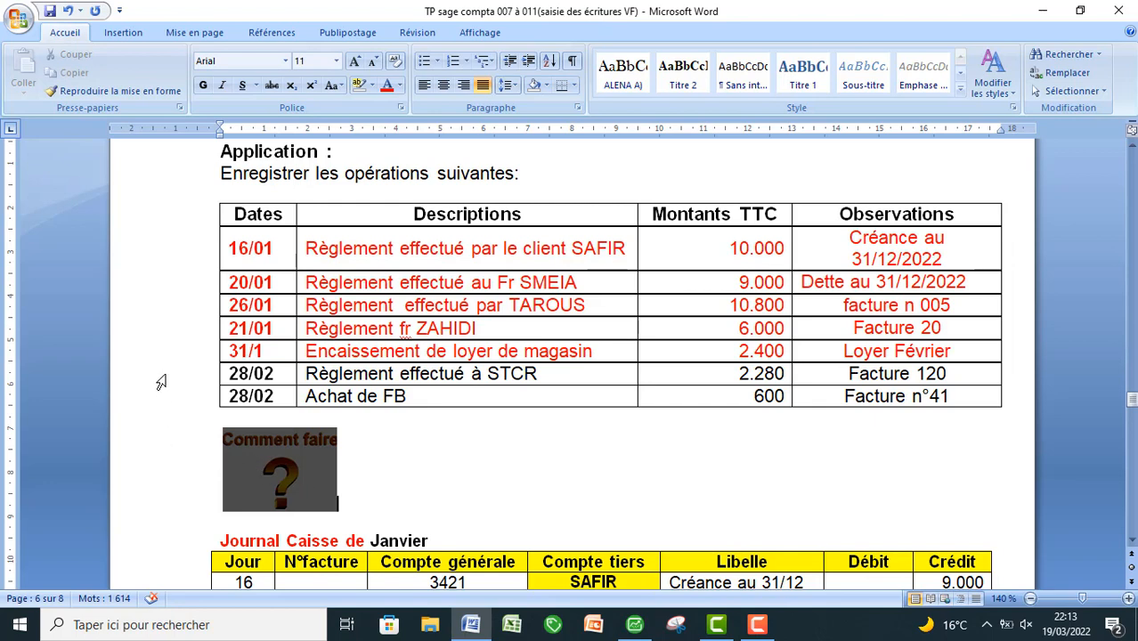
# - Return to Sage, close the January Caisse journal, and open the février 2022 Caisse journal in a maximized window
pyautogui.click(638, 627)
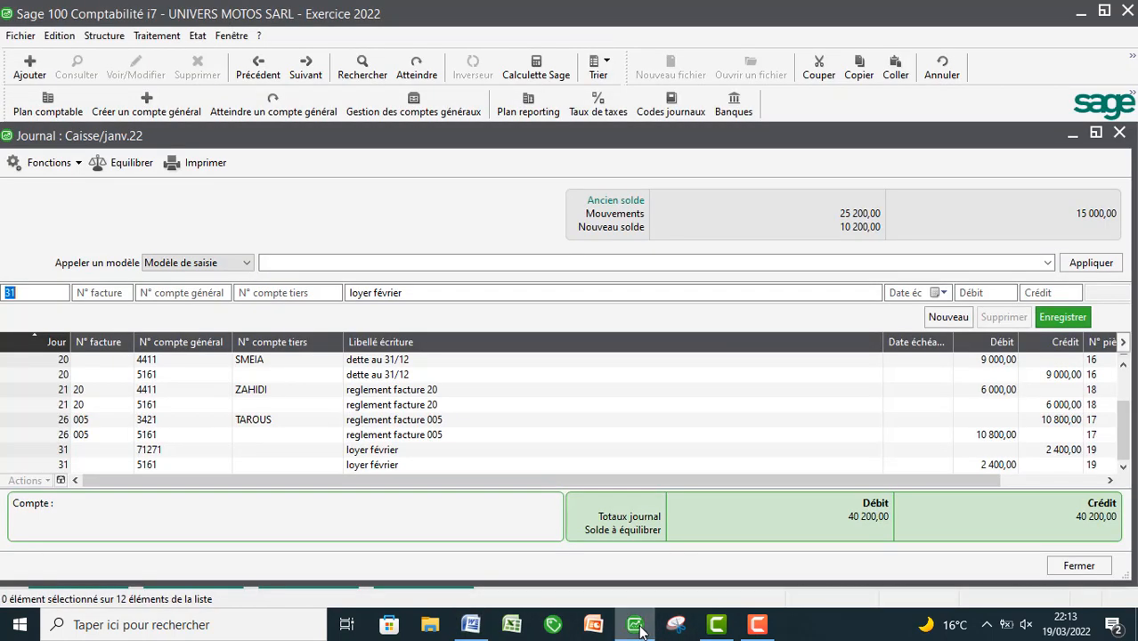
pyautogui.click(1119, 133)
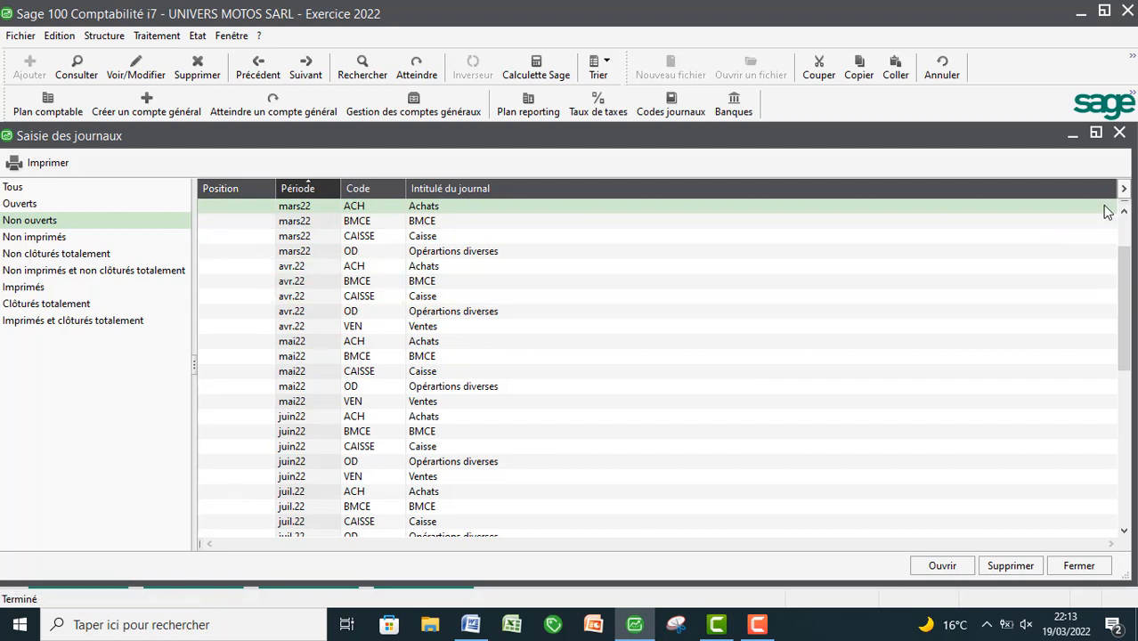
pyautogui.scroll(2, 276, 296)
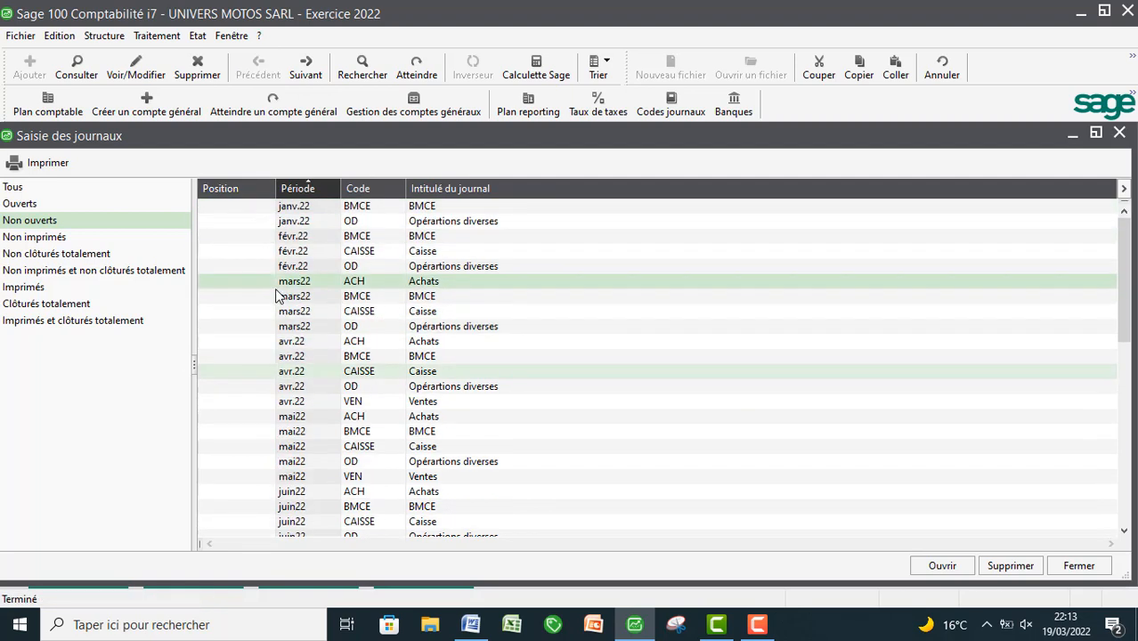
pyautogui.click(313, 252)
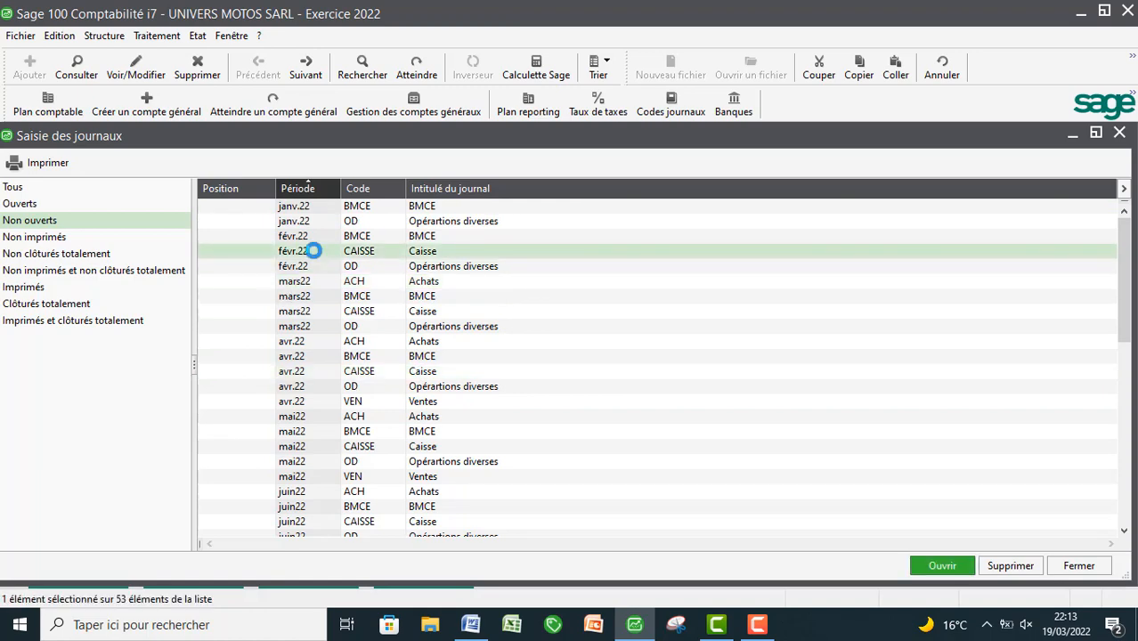
pyautogui.doubleClick(313, 251)
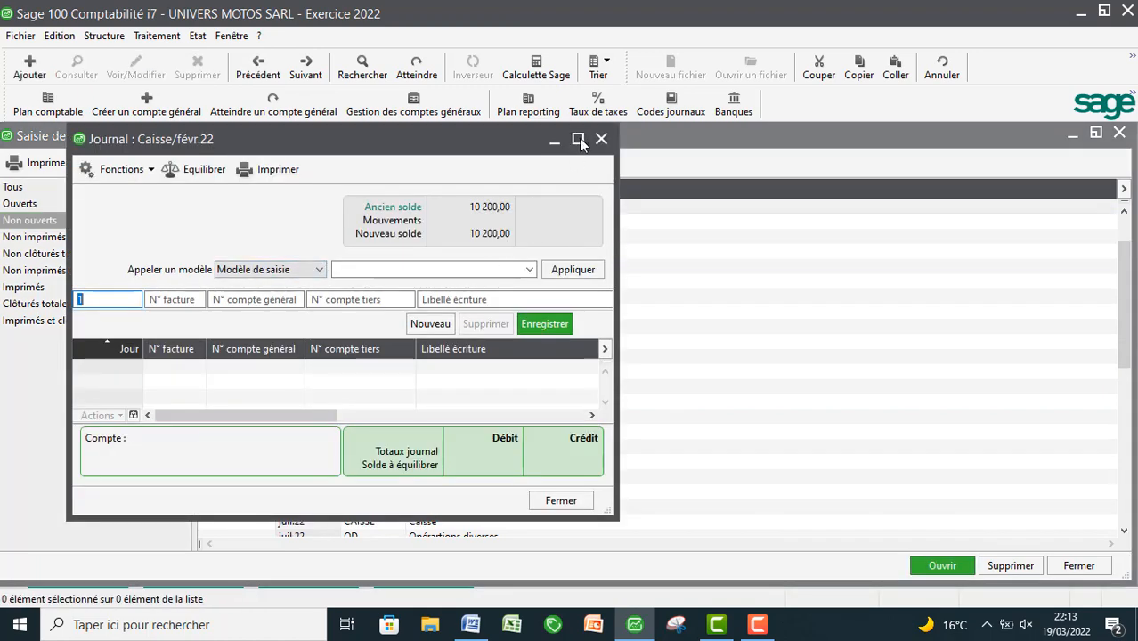
pyautogui.click(578, 140)
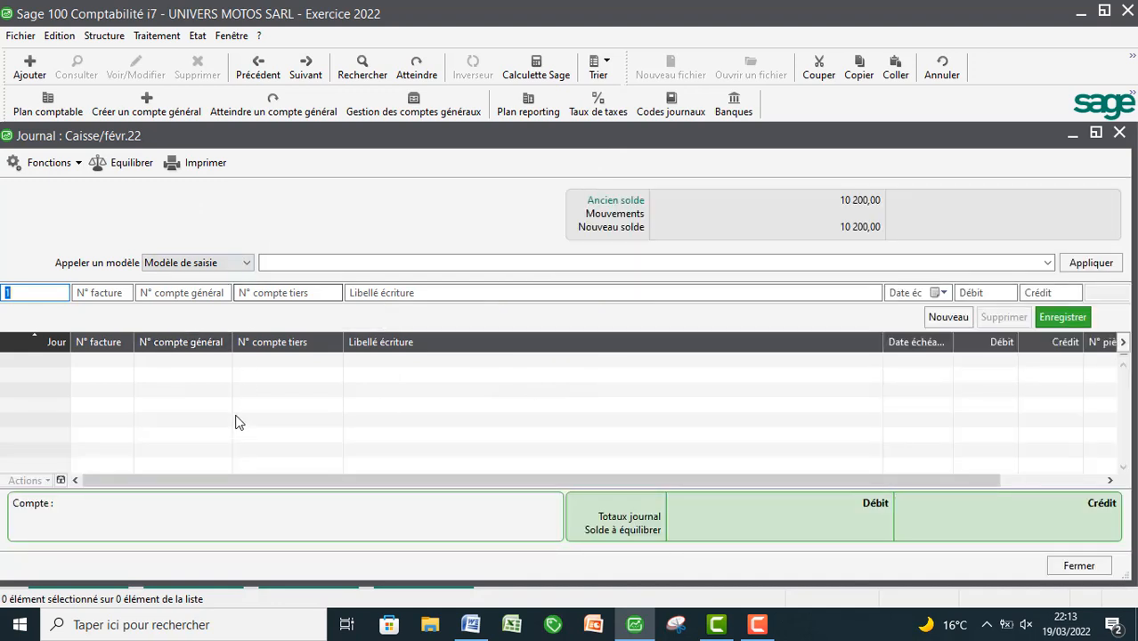
# - Reopen the février 2022 Caisse journal from the list of unopened journals and maximize its window
pyautogui.click(471, 625)
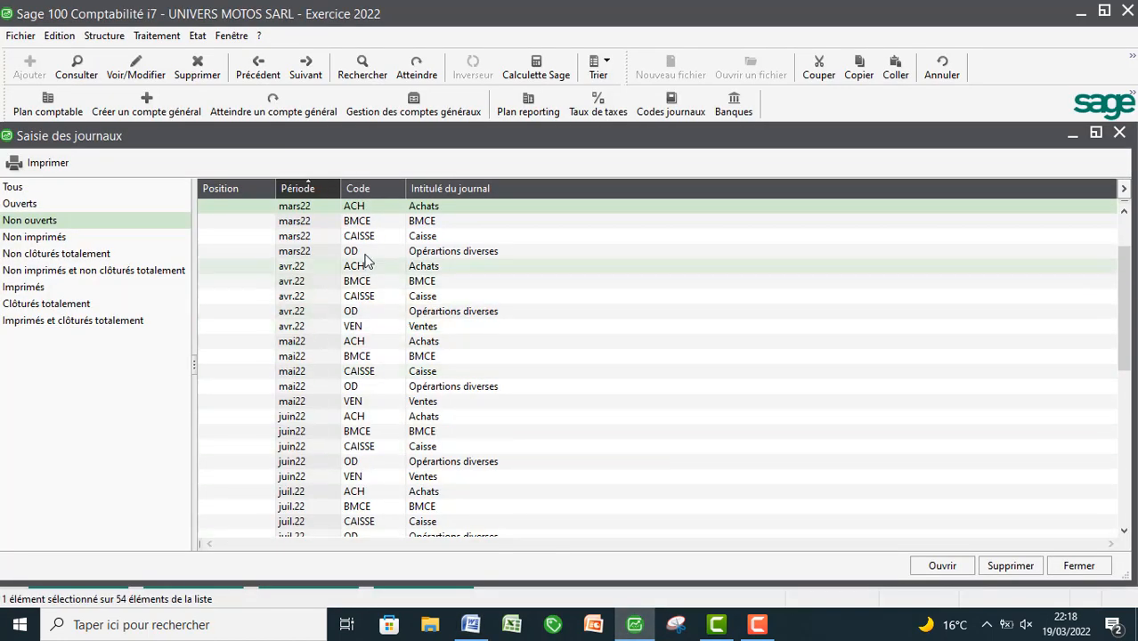
pyautogui.scroll(1, 351, 233)
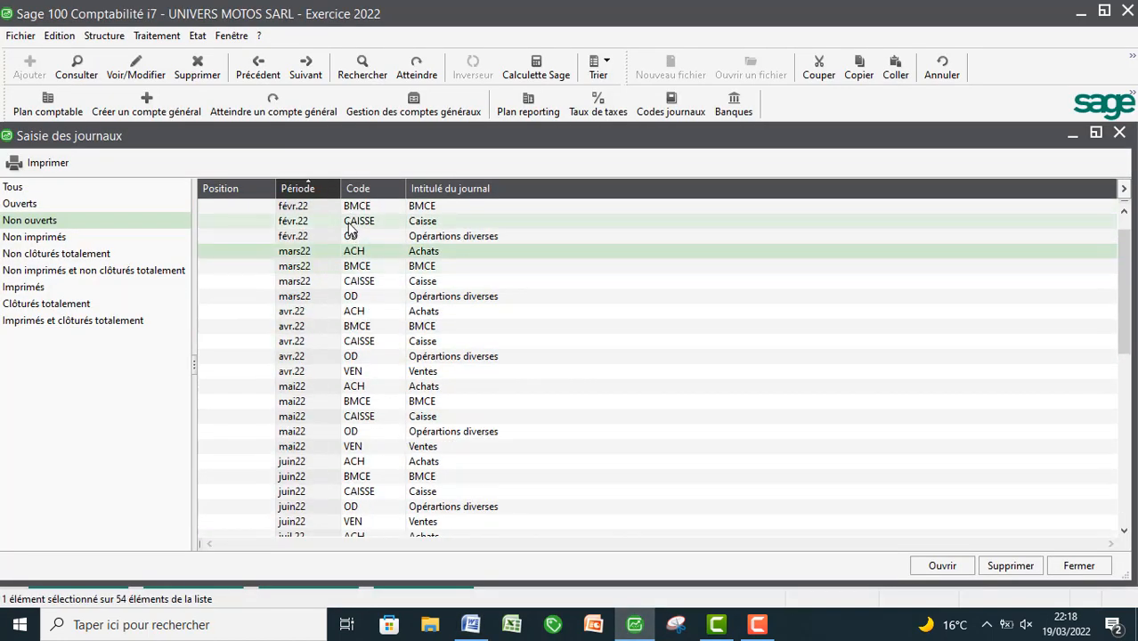
pyautogui.click(348, 221)
pyautogui.doubleClick(348, 220)
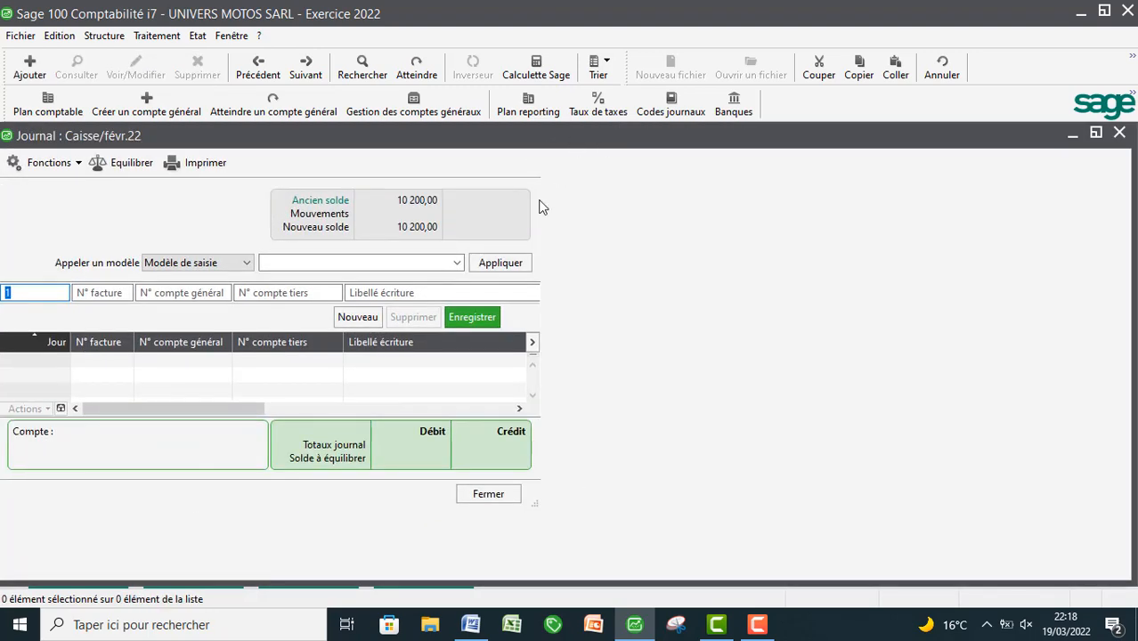
pyautogui.click(578, 138)
# - Start a Caisse entry for day 28 with invoice number 120 on general account 4411
pyautogui.write('28')
pyautogui.press('Tab')
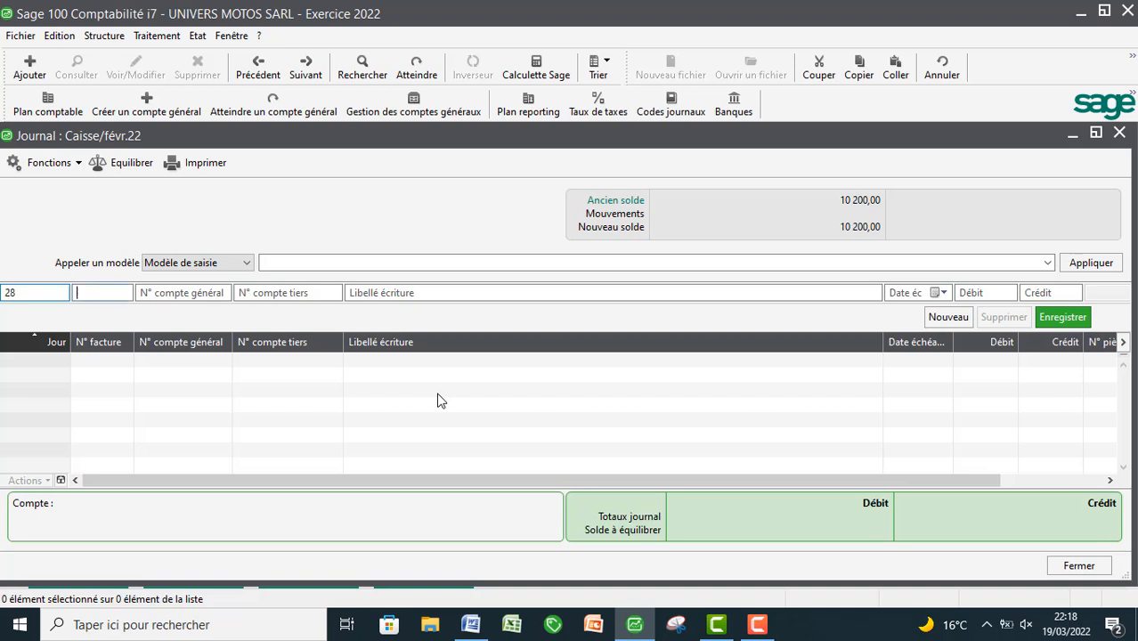
pyautogui.write('120')
pyautogui.press('Tab')
pyautogui.write('4411')
pyautogui.press('Tab')
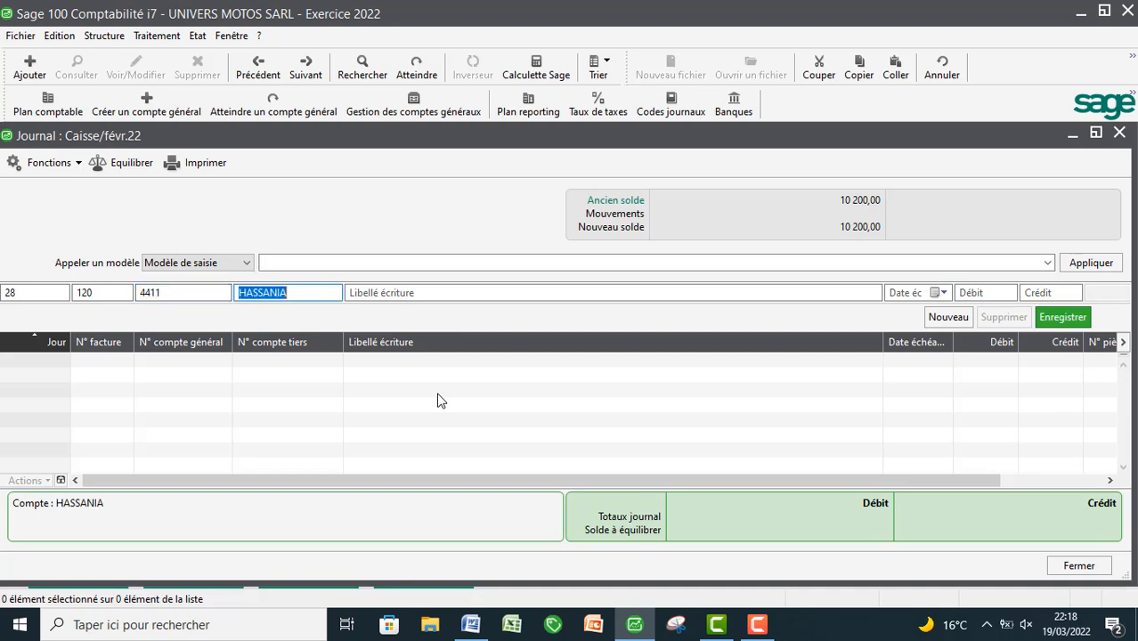
# - Replace the proposed third-party account of the day 28 entry with STCR from the third-party list
pyautogui.press('BackSpace')
pyautogui.press('Tab')
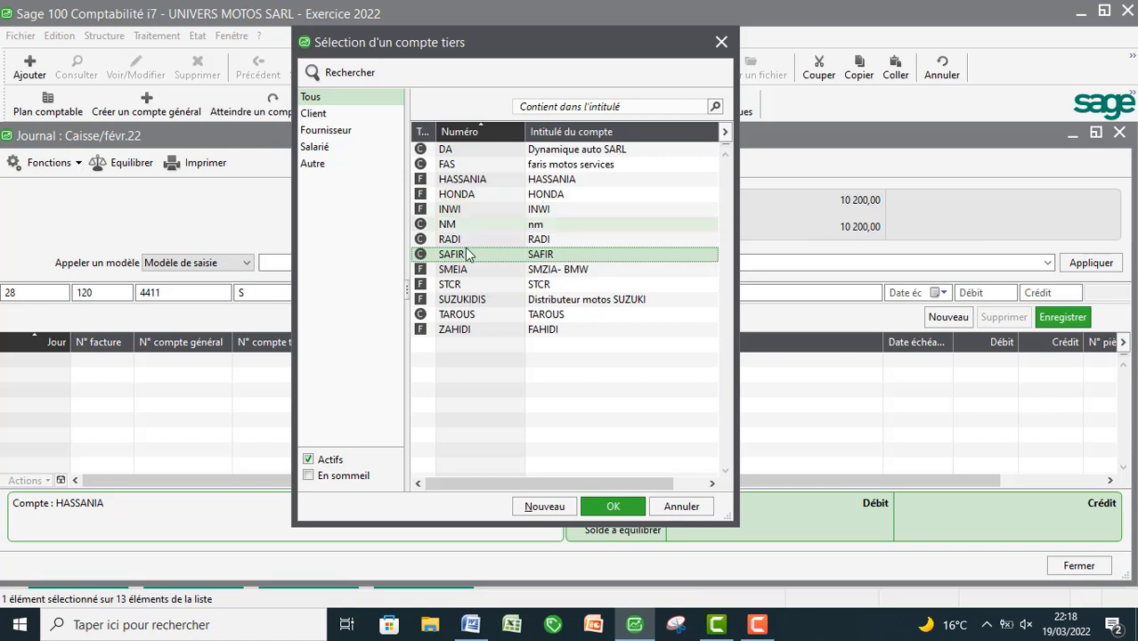
pyautogui.click(462, 285)
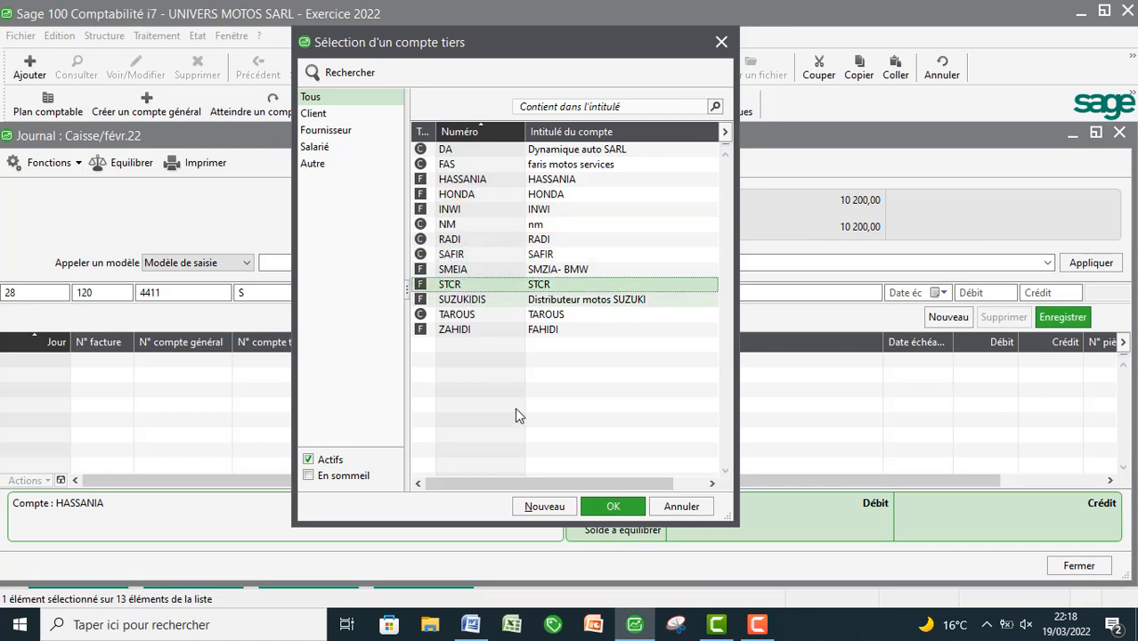
pyautogui.click(591, 518)
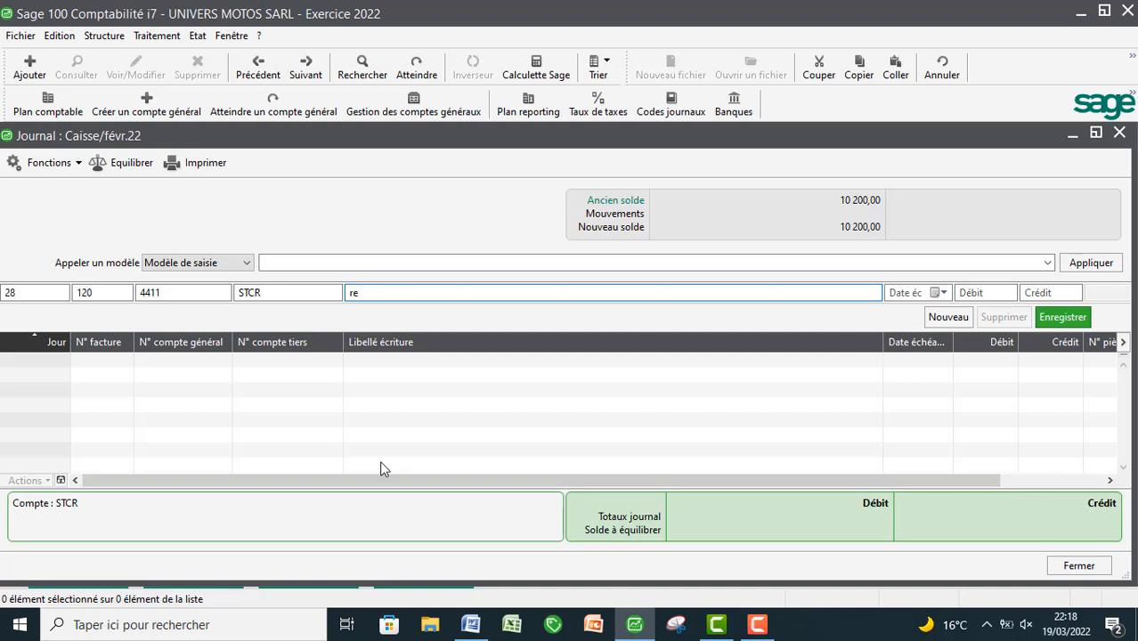
# - Label the STCR entry "reglement facture", leave the due date empty, and record it with a debit of 2280
pyautogui.write('reglement facture')
pyautogui.press('Tab')
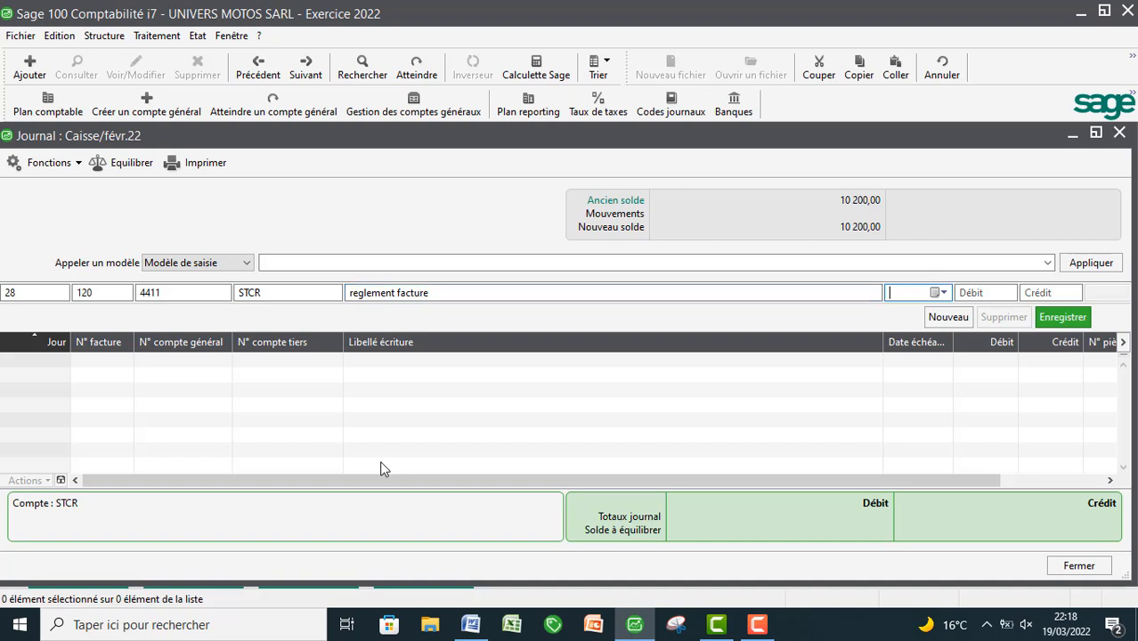
pyautogui.press('Tab')
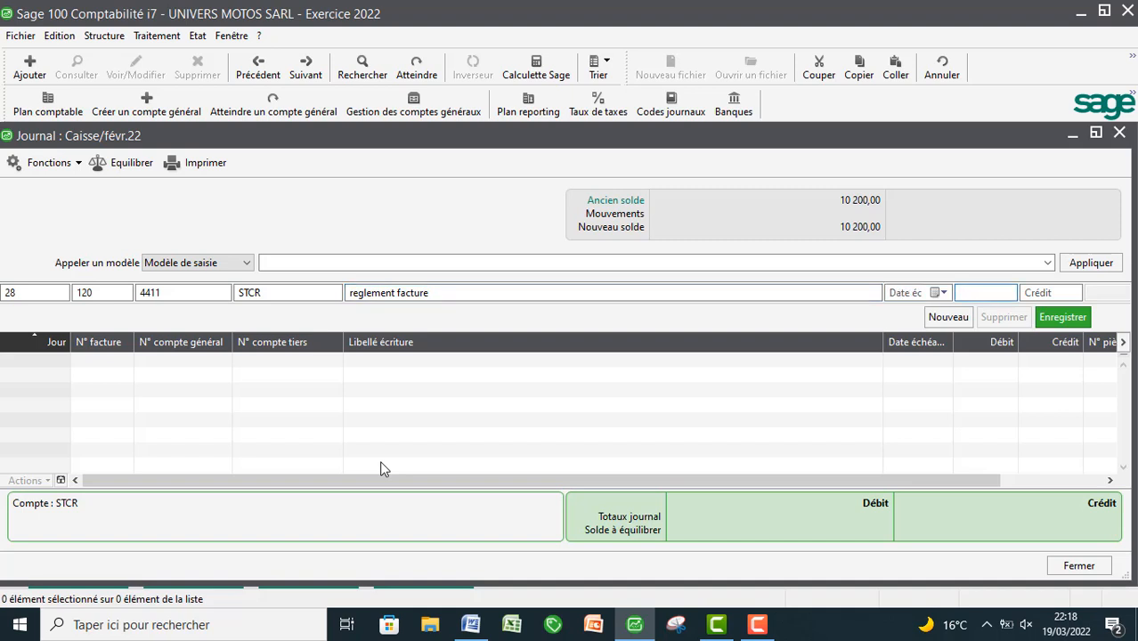
pyautogui.write('2280')
pyautogui.press('Return')
# - Record the proposed 5161 counterpart of the STCR payment on day 28, invoice 120, with a credit of 2280
pyautogui.press('Tab')
pyautogui.press('Tab')
pyautogui.press('Tab')
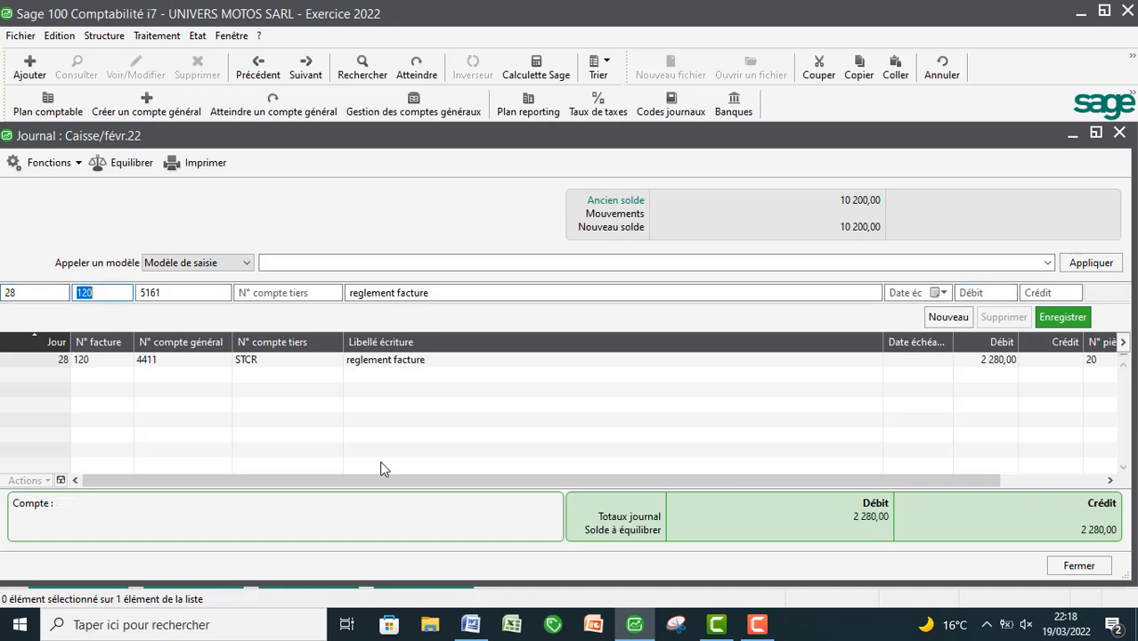
pyautogui.press('Tab')
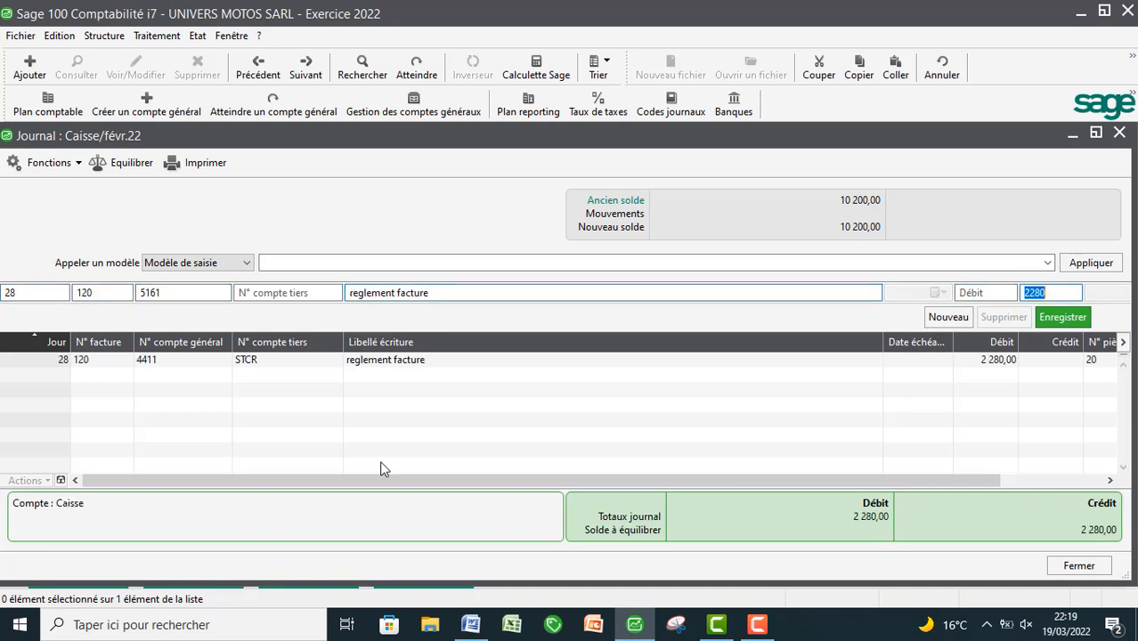
pyautogui.press('Return')
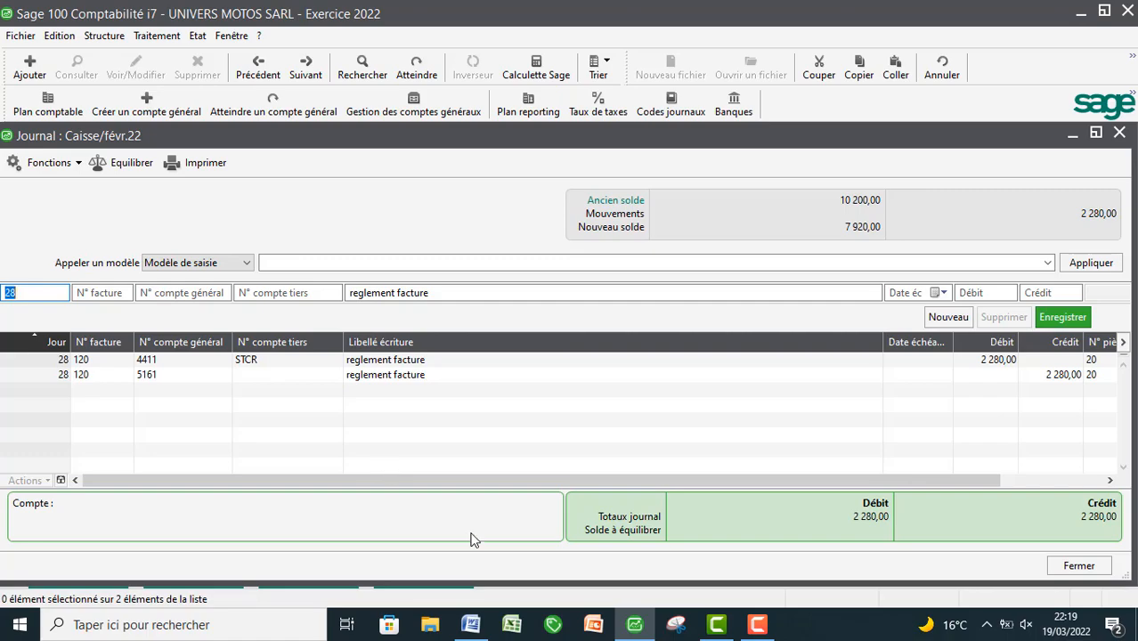
# - Switch to the Word exercise, colour the "Achat de FB" row red, and return to the Caisse journal in Sage
pyautogui.click(471, 625)
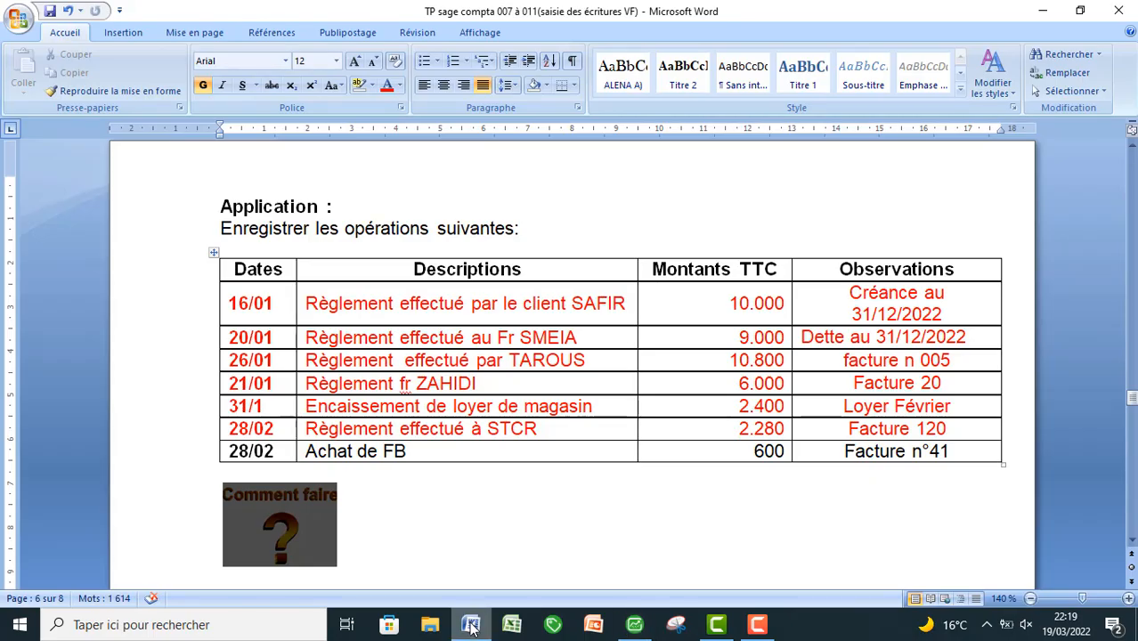
pyautogui.click(632, 625)
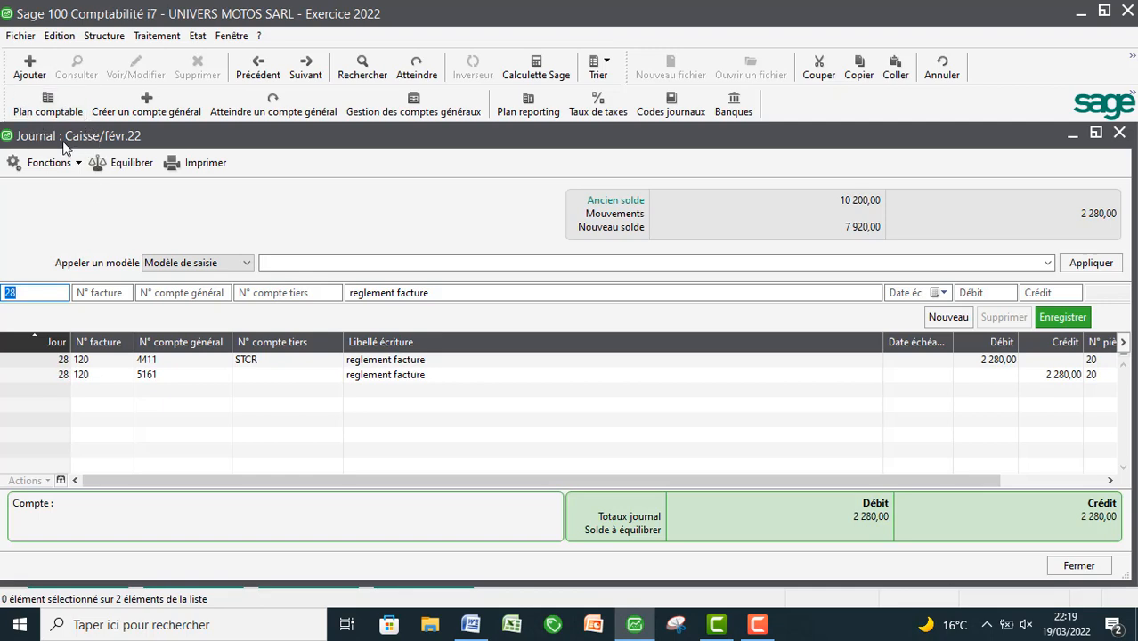
pyautogui.click(470, 625)
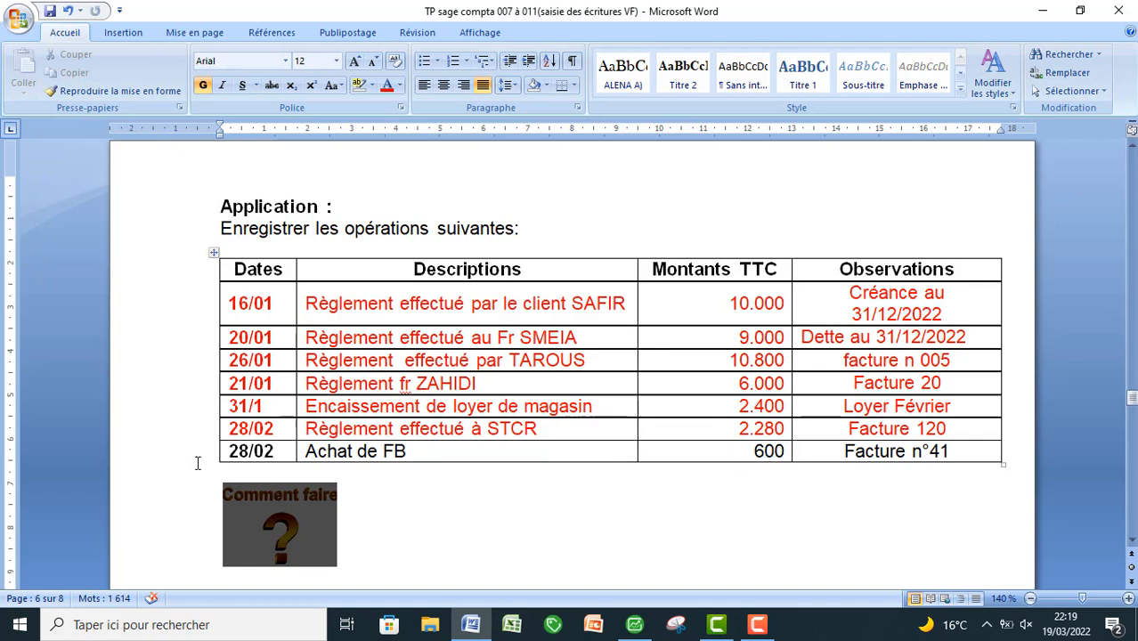
pyautogui.click(144, 454)
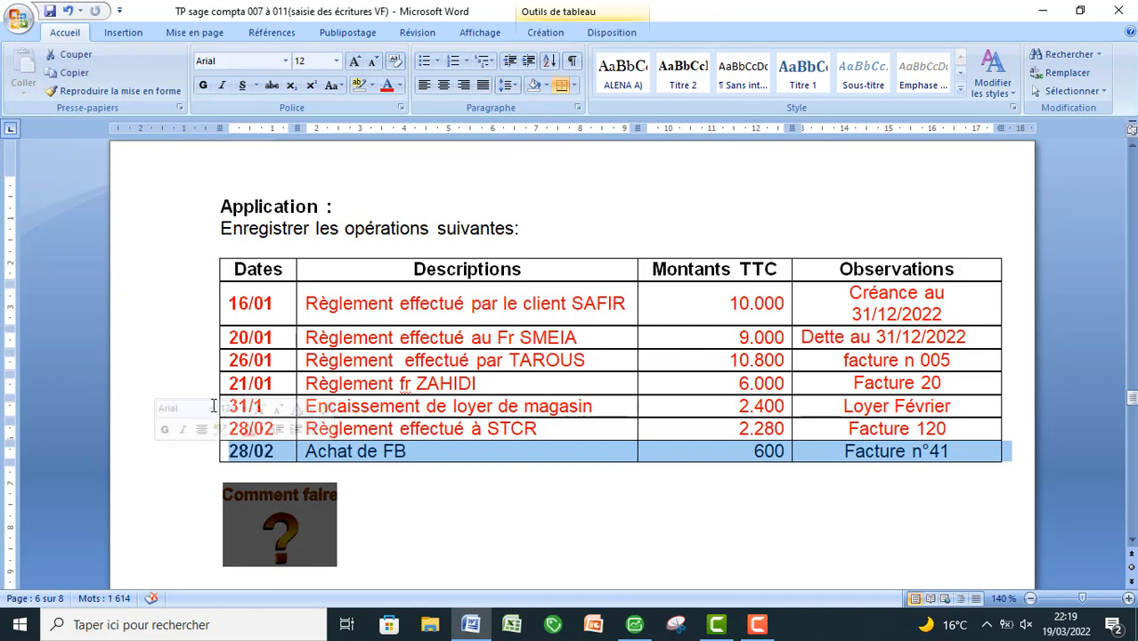
pyautogui.click(385, 84)
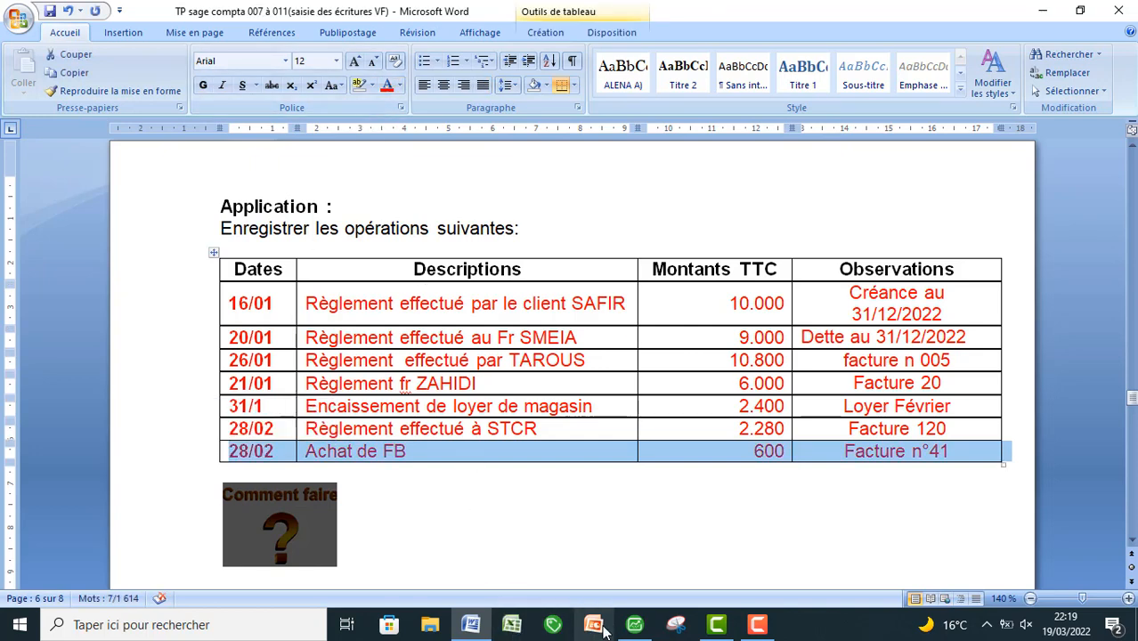
pyautogui.click(634, 624)
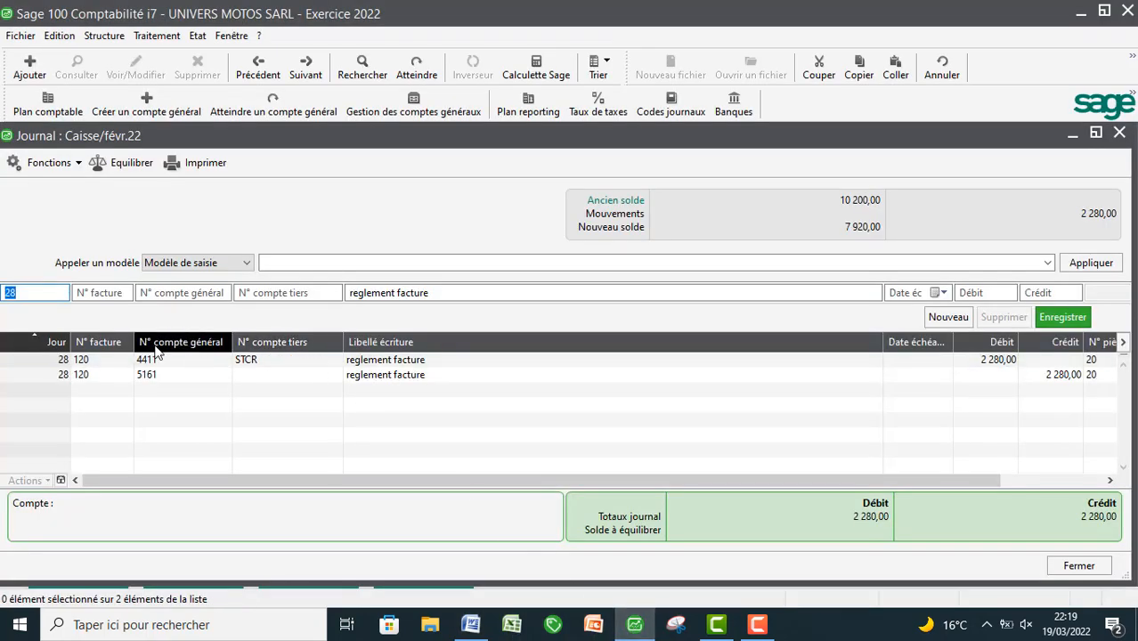
# - Start a day 28 entry with invoice number 41 on general account 6125
pyautogui.press('Tab')
pyautogui.write('121')
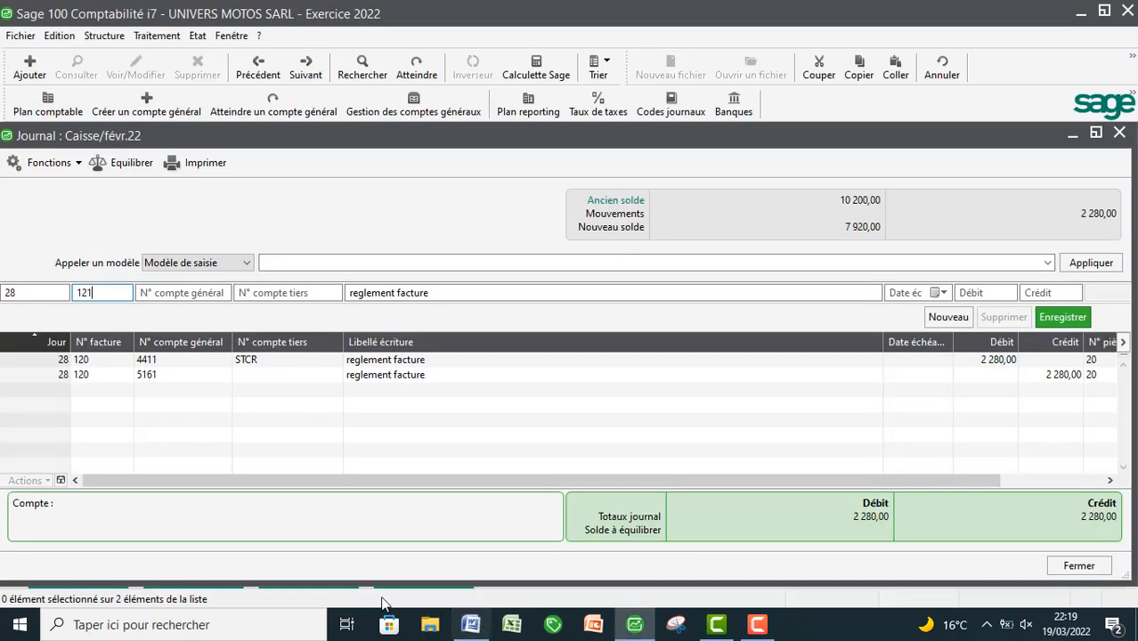
pyautogui.press('BackSpace')
pyautogui.press('BackSpace')
pyautogui.press('BackSpace')
pyautogui.write('41')
pyautogui.press('Tab')
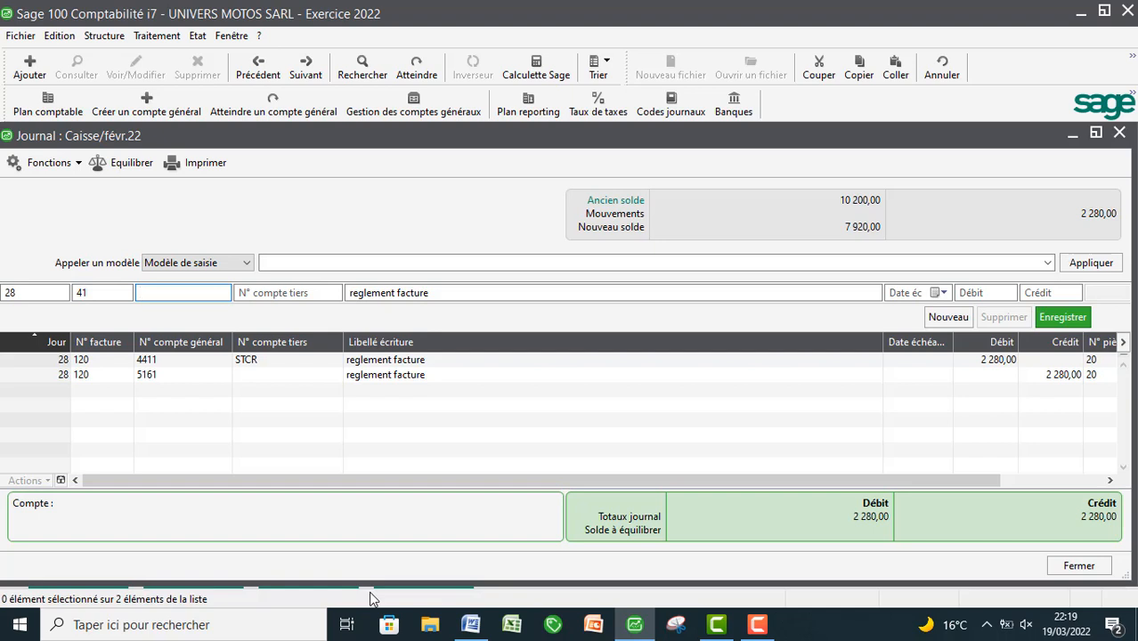
pyautogui.write('6125')
pyautogui.press('Tab')
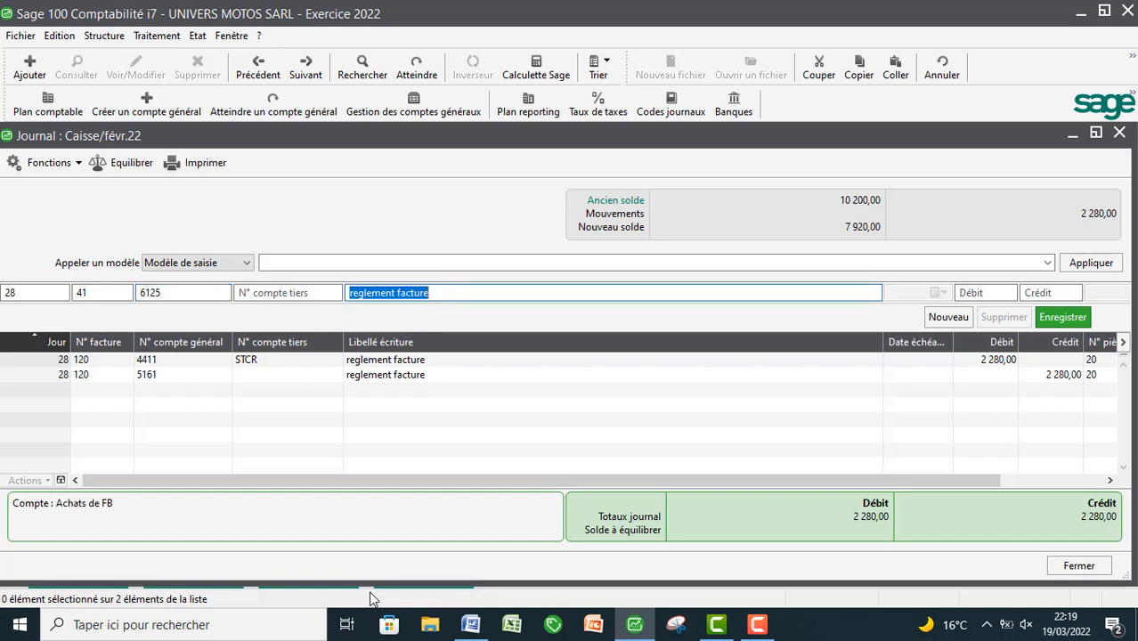
# - Label the 6125 entry "fournitures" and record it with a debit of 500
pyautogui.write('four')
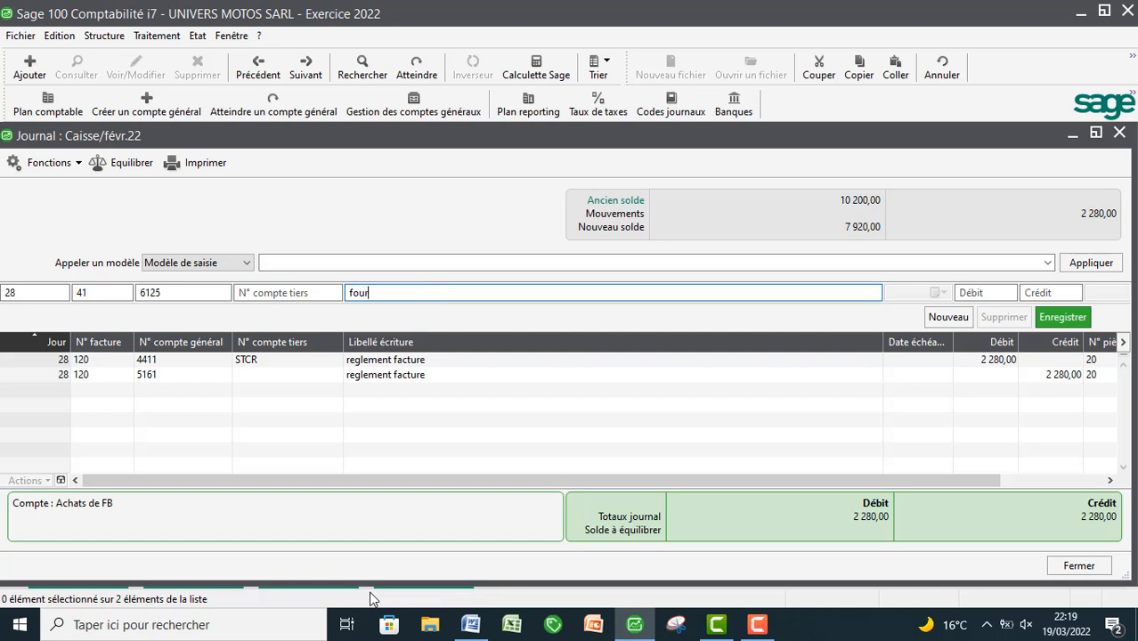
pyautogui.write('nitures')
pyautogui.press('Tab')
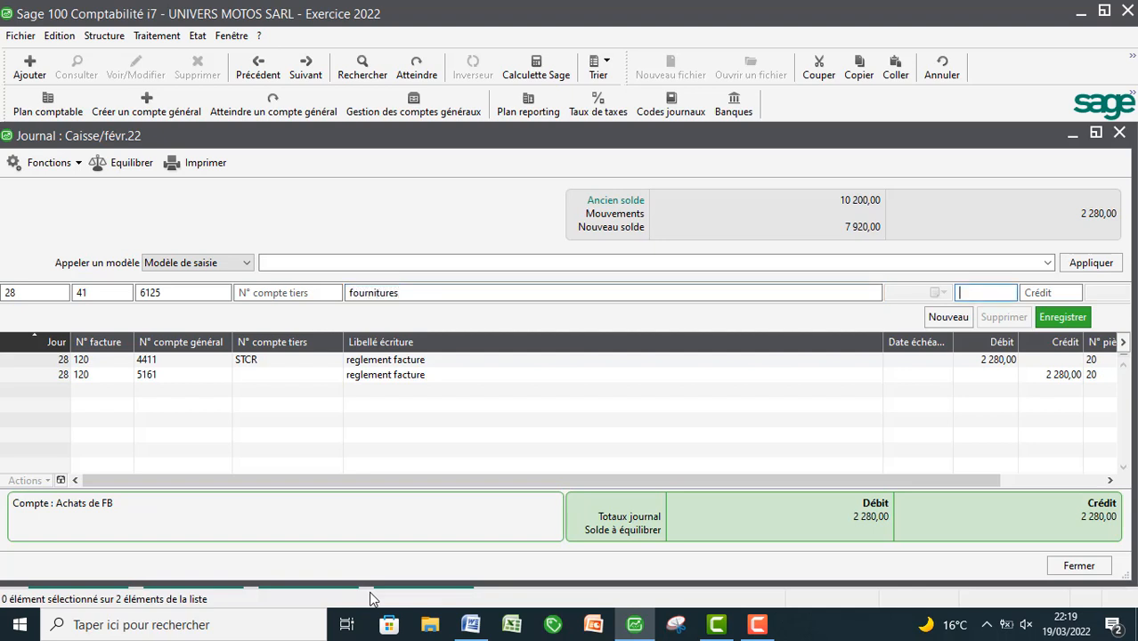
pyautogui.write('500')
pyautogui.press('Return')
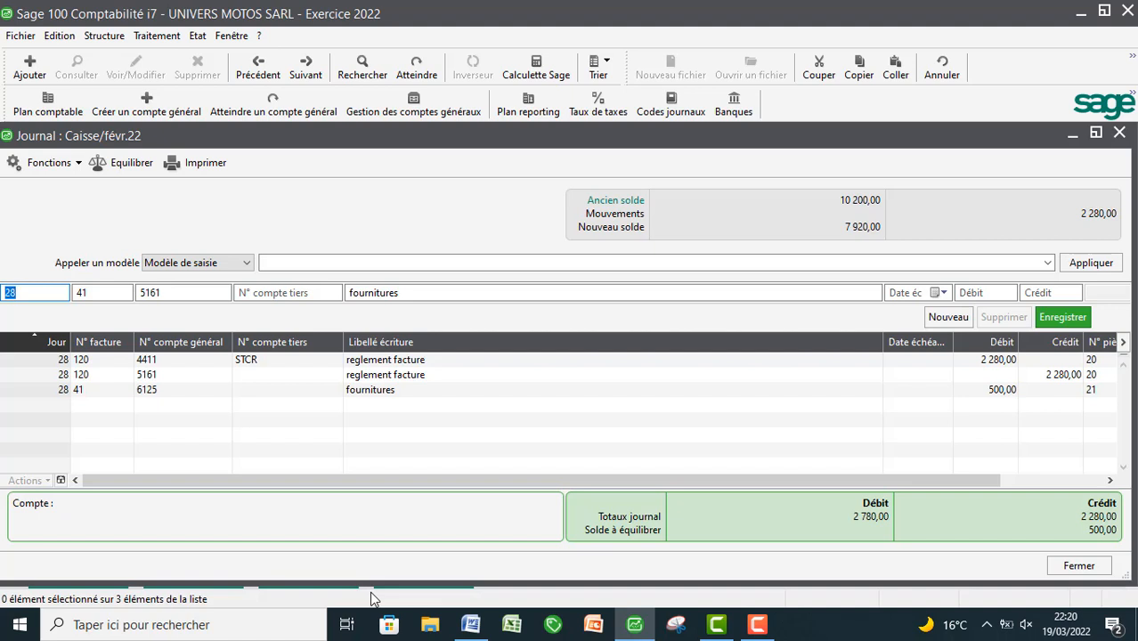
# - Replace the proposed counterpart account with 345520 on the next invoice 41 line, keeping the label "fournitures"
pyautogui.press('Tab')
pyautogui.press('Tab')
pyautogui.press('BackSpace')
pyautogui.write('345520')
pyautogui.press('Tab')
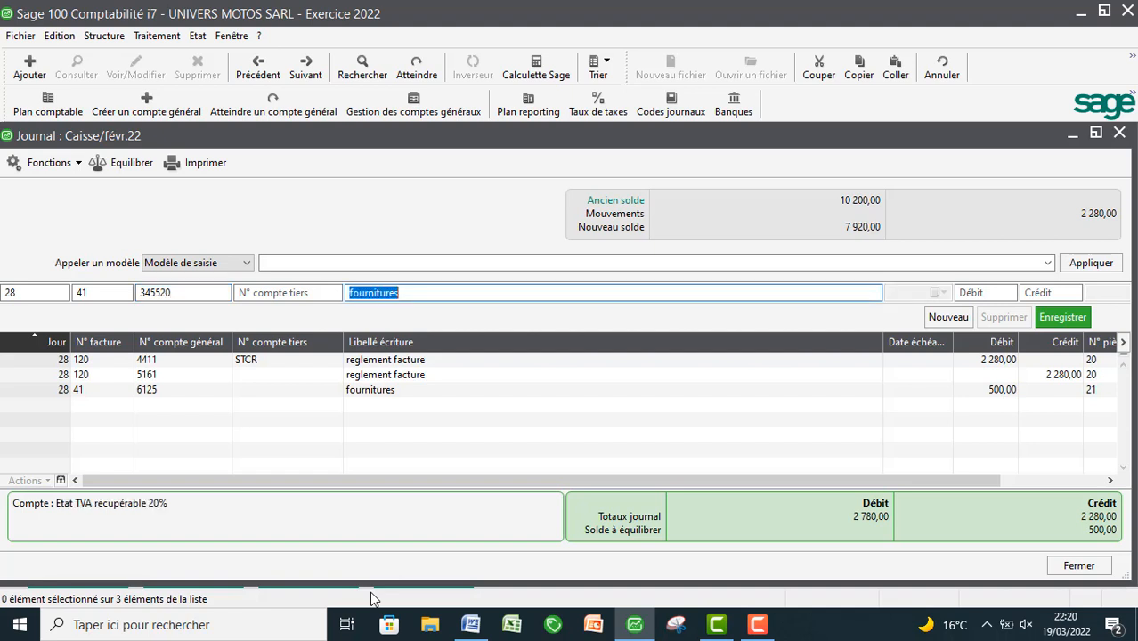
pyautogui.press('Tab')
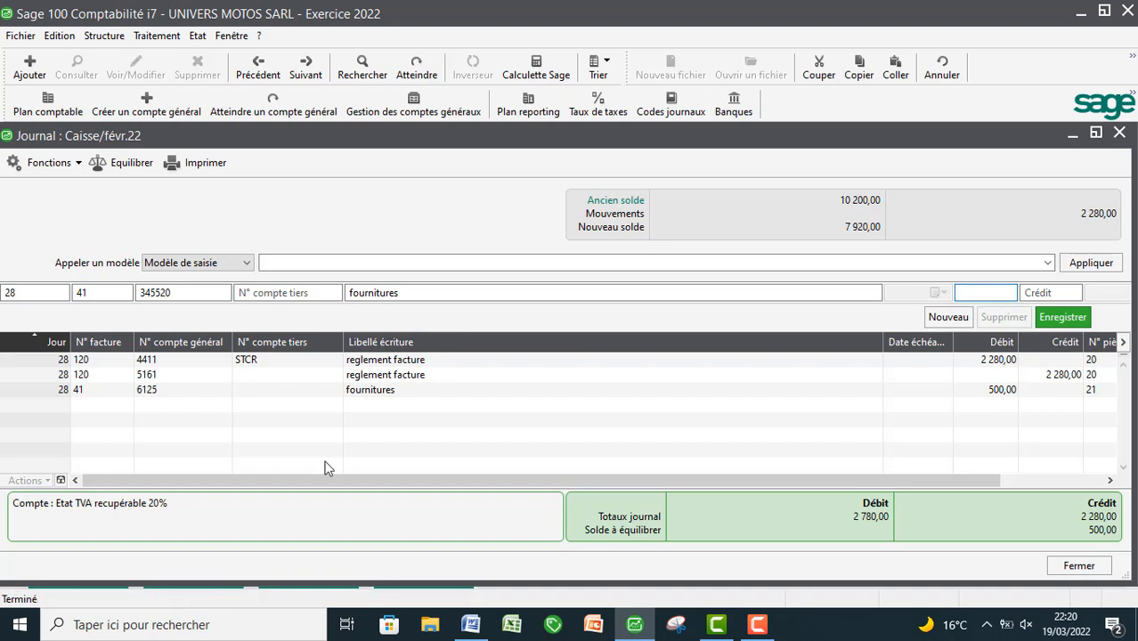
# - Open the R20 tax rate beside the journal and check its tax account and rate against the line being entered
pyautogui.click(105, 40)
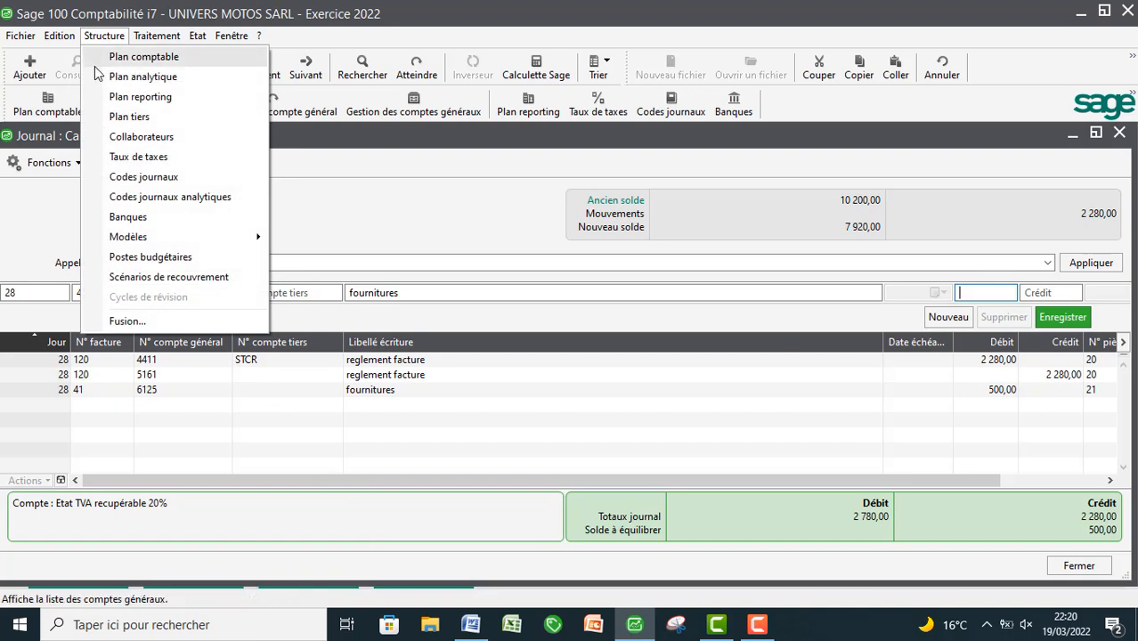
pyautogui.click(124, 157)
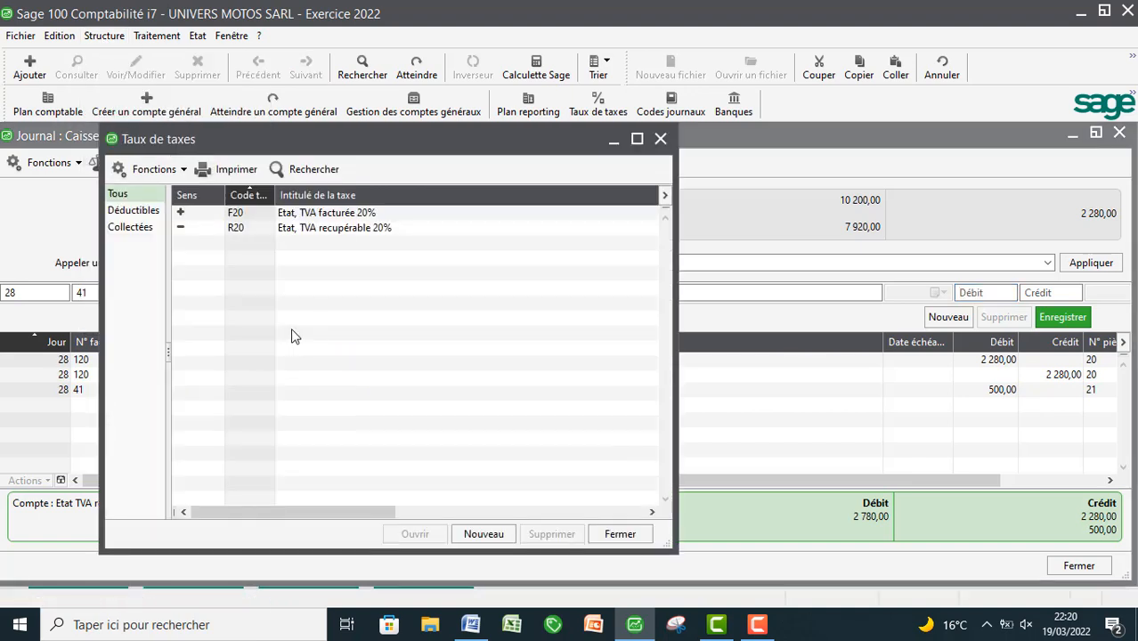
pyautogui.doubleClick(286, 233)
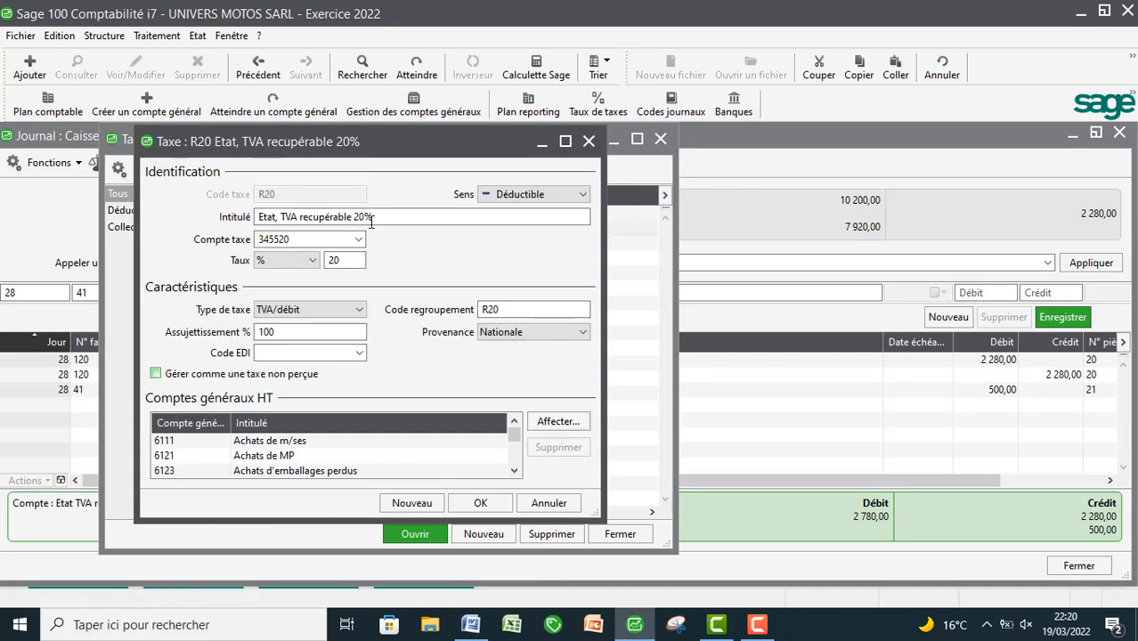
pyautogui.moveTo(374, 141); pyautogui.dragTo(490, 259)
pyautogui.click(613, 140)
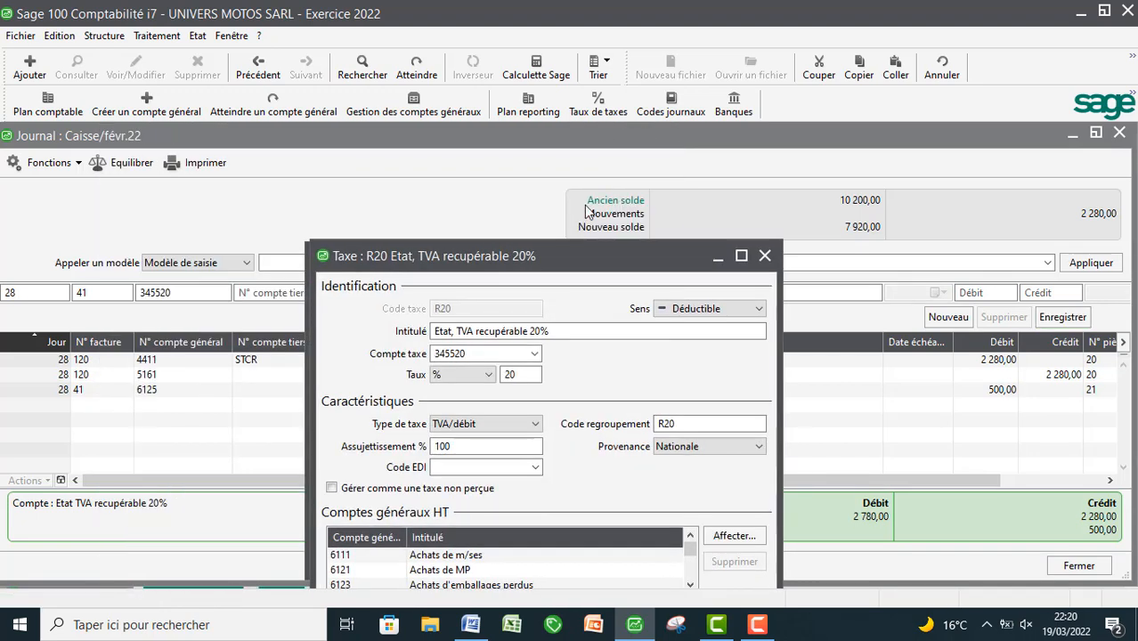
pyautogui.moveTo(502, 261); pyautogui.dragTo(598, 186)
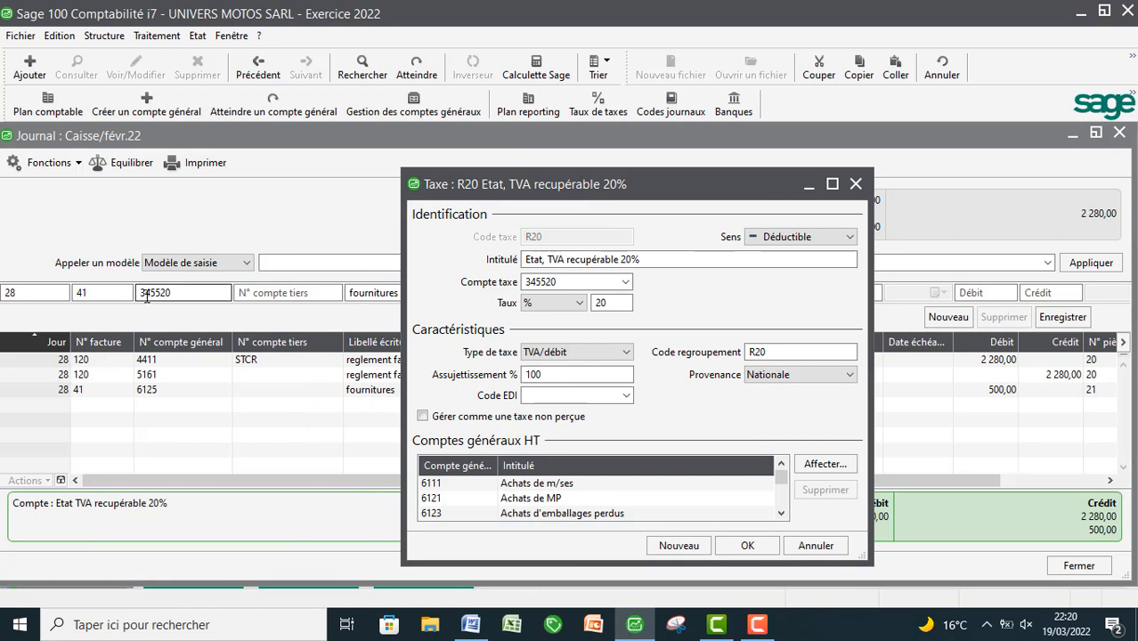
pyautogui.moveTo(568, 281); pyautogui.dragTo(525, 281)
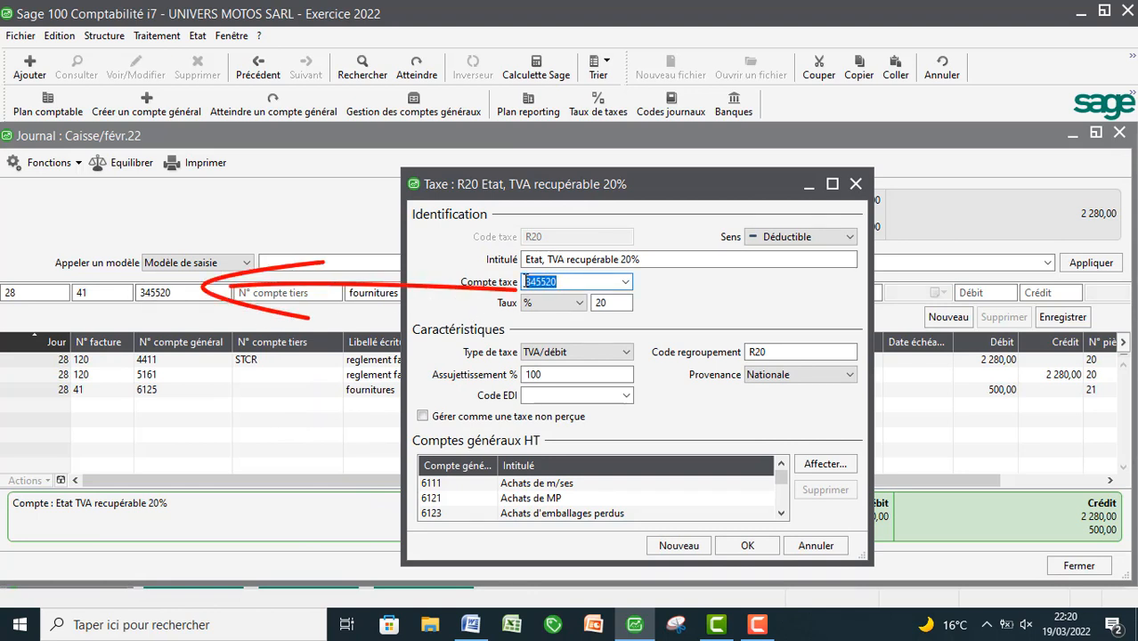
pyautogui.click(558, 282)
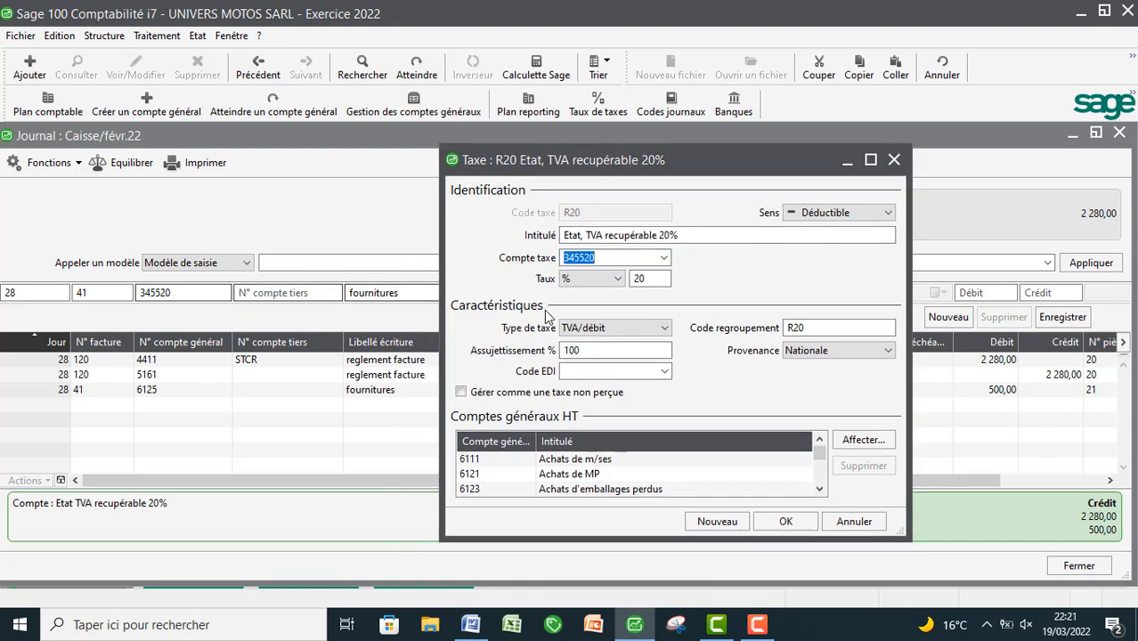
pyautogui.click(628, 260)
pyautogui.click(634, 279)
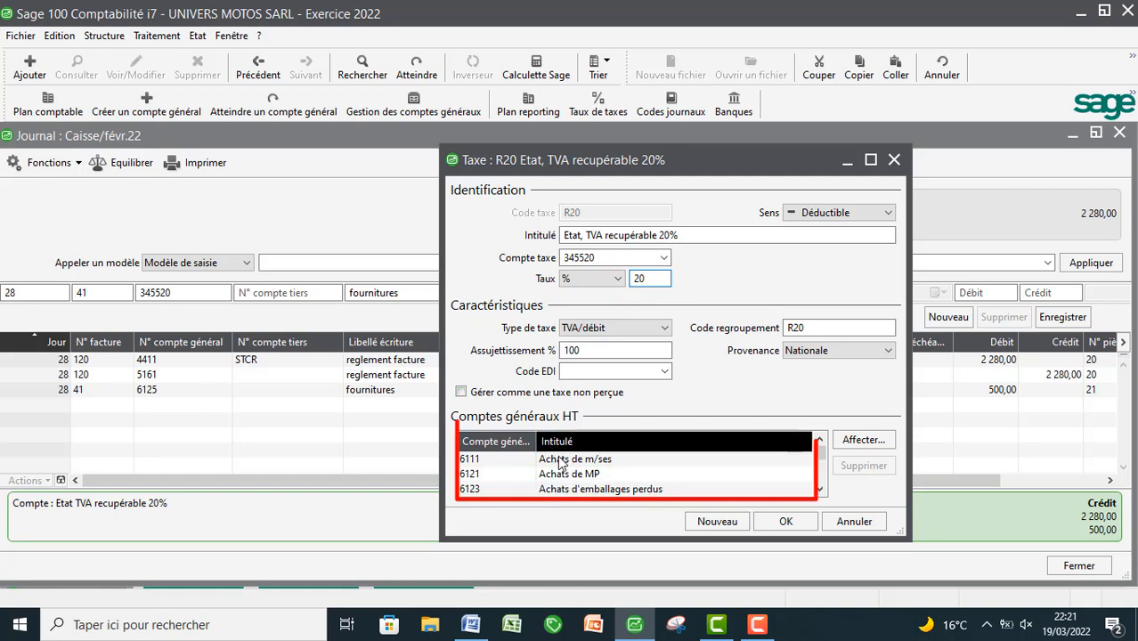
# - Examine the general accounts assigned to tax R20, locate 6125 Achats de FB, and close the tax record
pyautogui.scroll(-5, 566, 479)
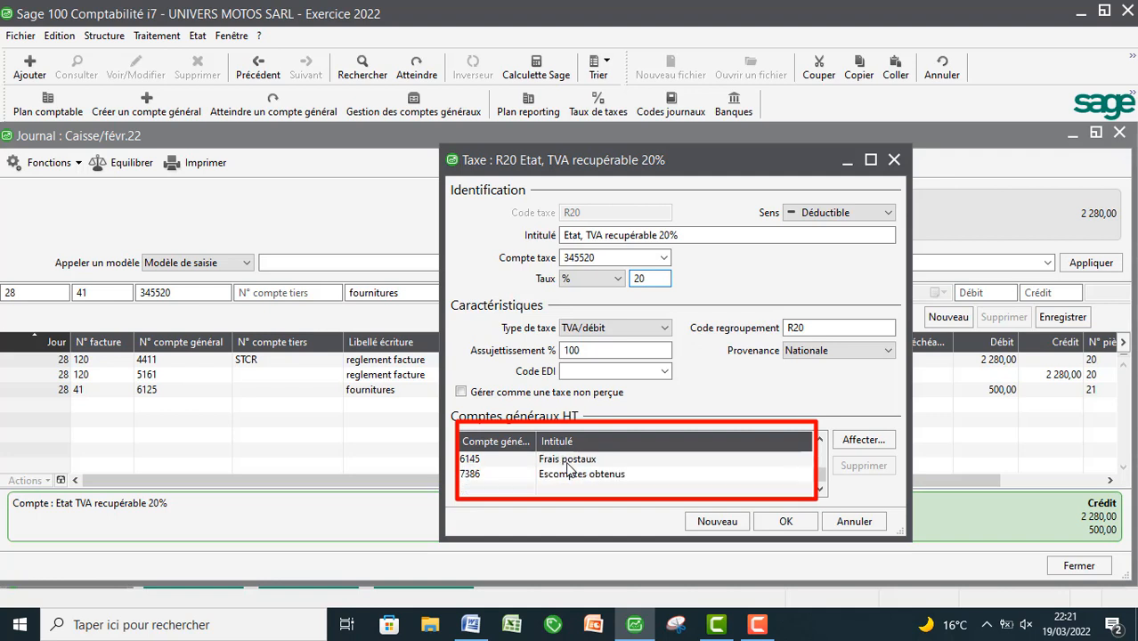
pyautogui.scroll(2, 567, 469)
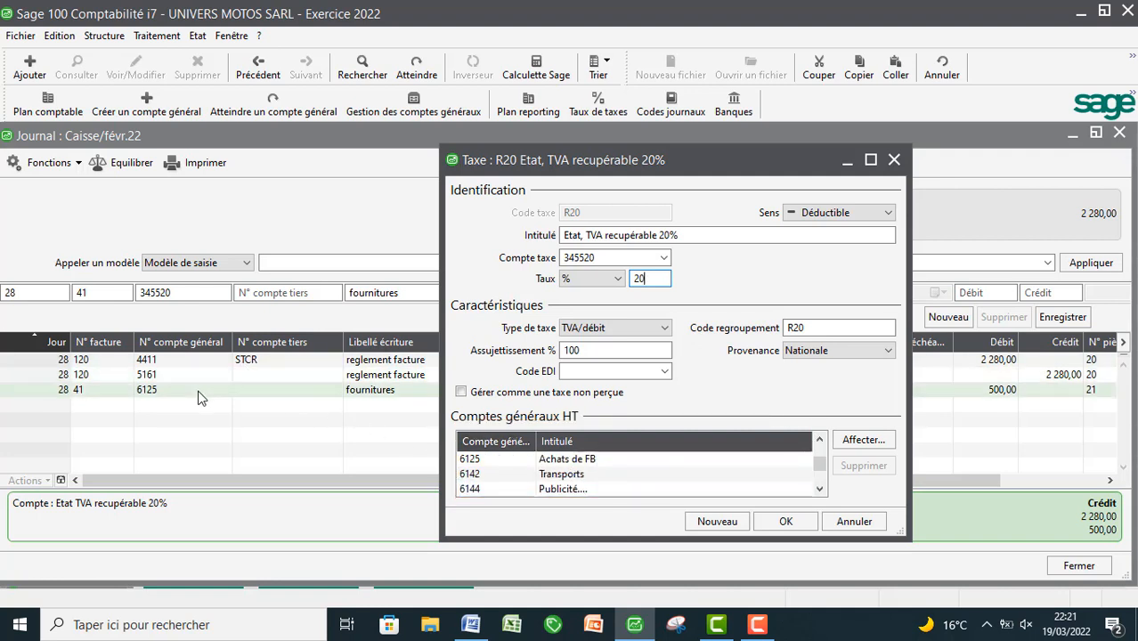
pyautogui.scroll(-2, 588, 481)
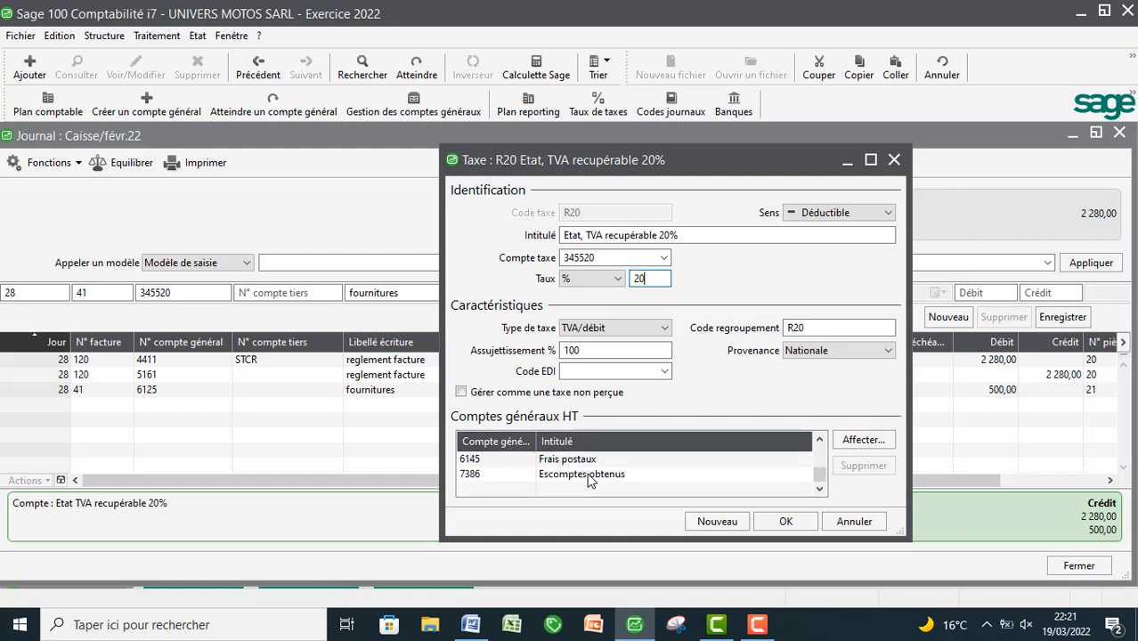
pyautogui.scroll(2, 587, 480)
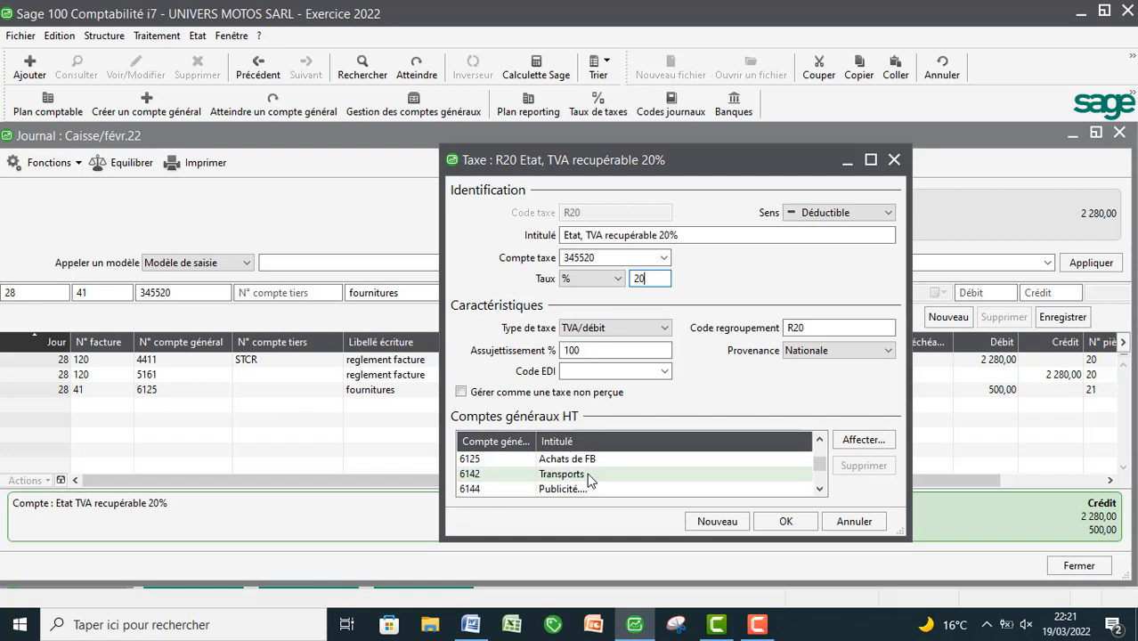
pyautogui.click(534, 461)
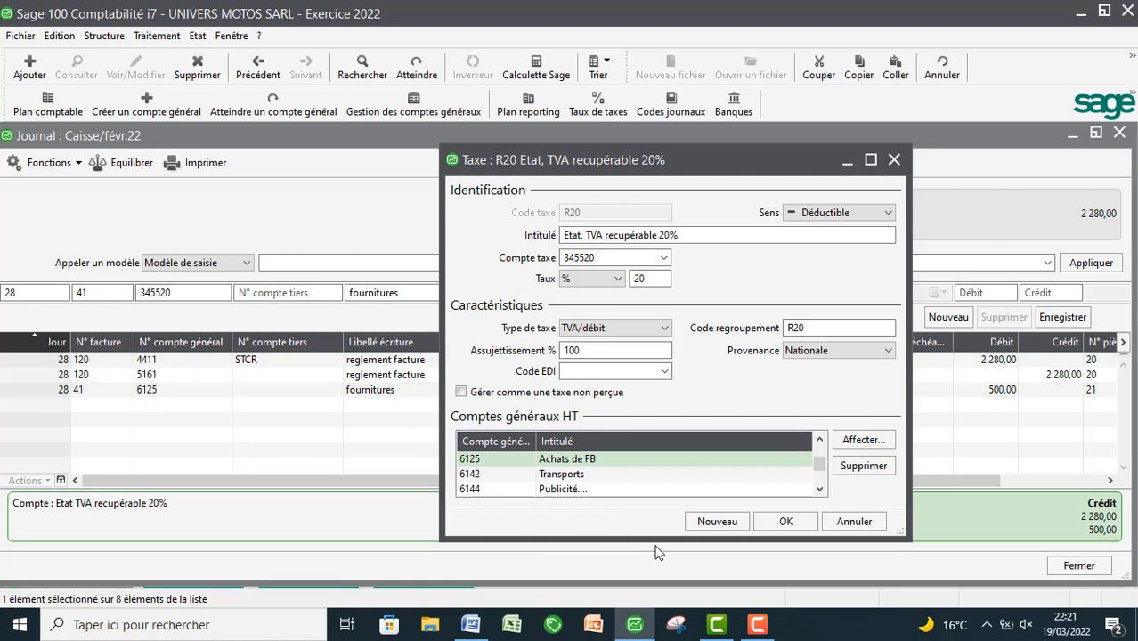
pyautogui.click(780, 524)
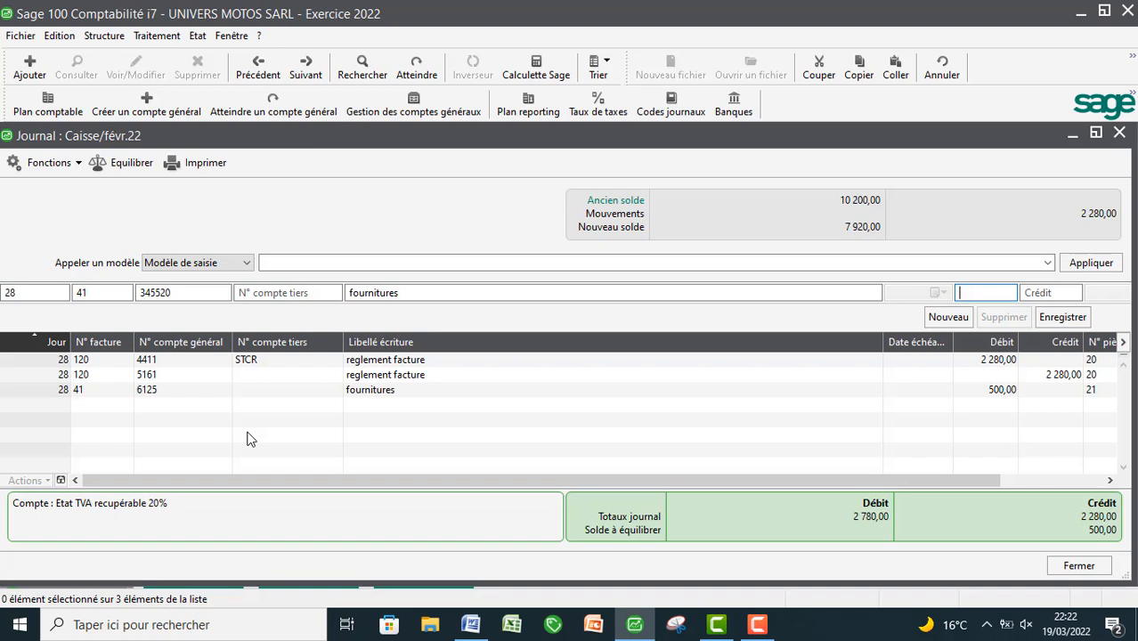
# - Record the 345520 line with a debit of 100, and its 5161 counterpart for invoice 41 with a credit of 600
pyautogui.write('100')
pyautogui.press('Return')
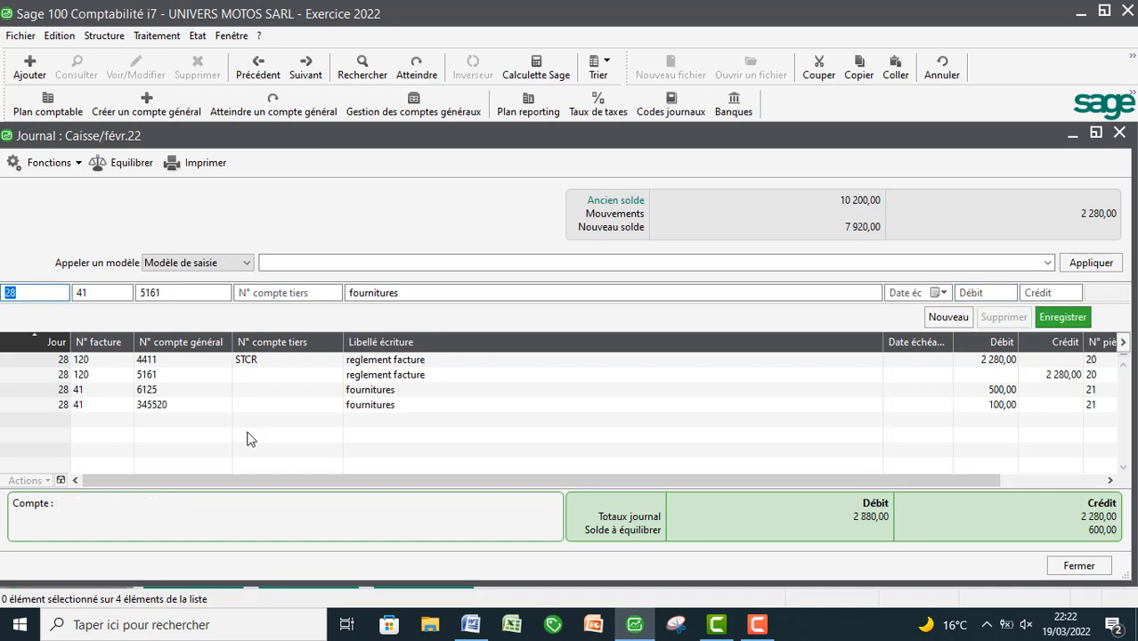
pyautogui.press('Tab')
pyautogui.press('Tab')
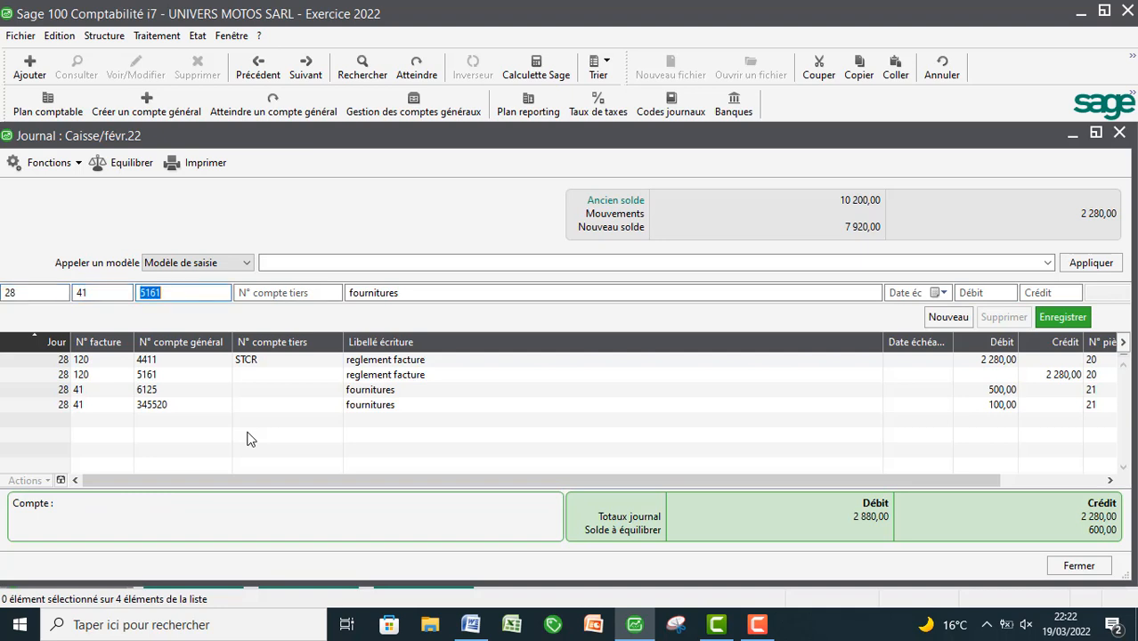
pyautogui.press('Tab')
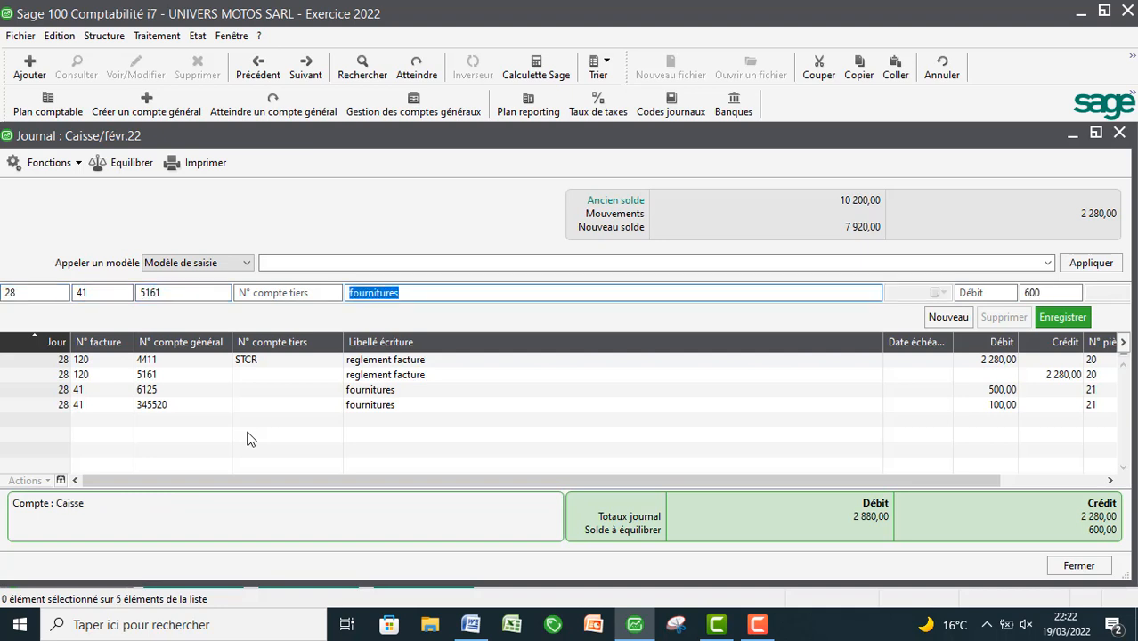
pyautogui.press('Return')
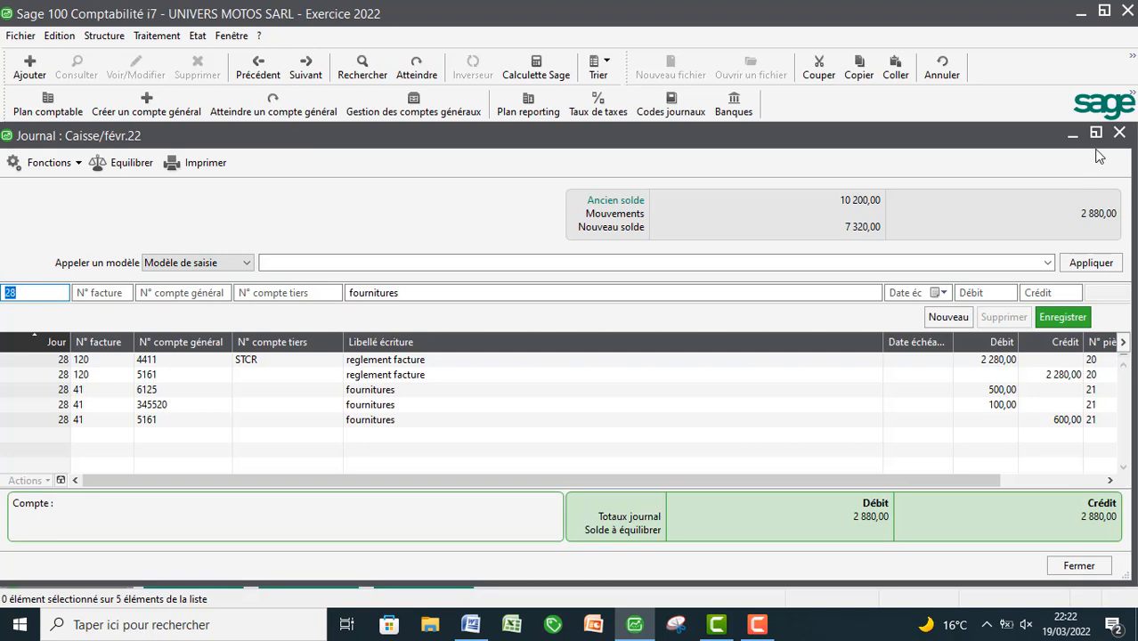
# - Close the February Caisse journal, list only the opened journals sorted by code, and open the January 2022 Caisse journal maximized
pyautogui.click(1120, 132)
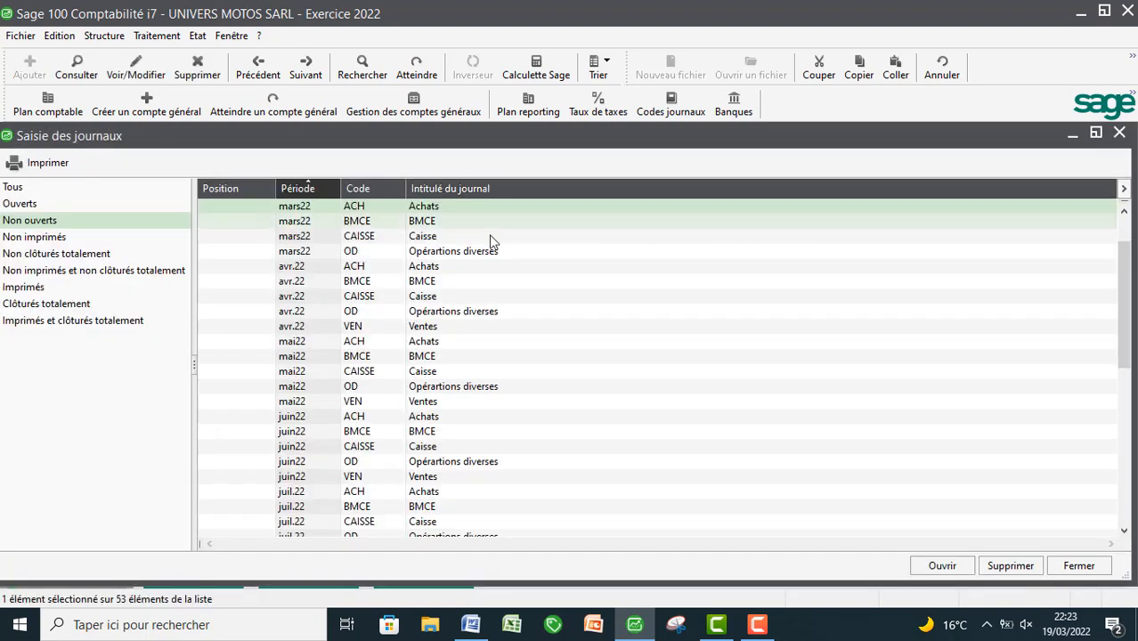
pyautogui.click(14, 205)
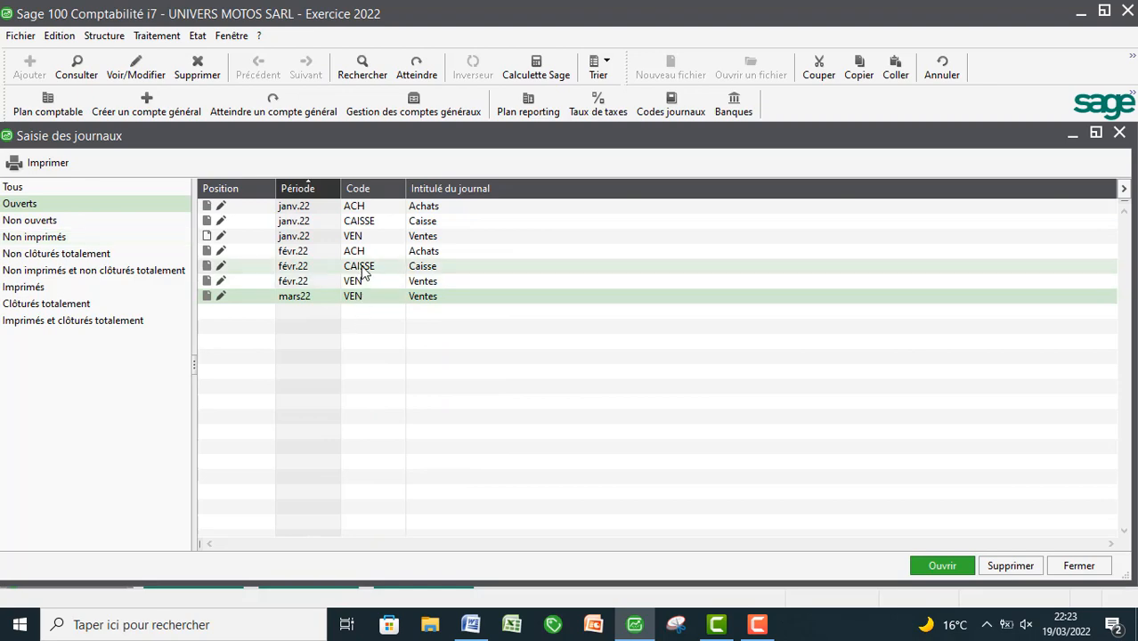
pyautogui.click(352, 188)
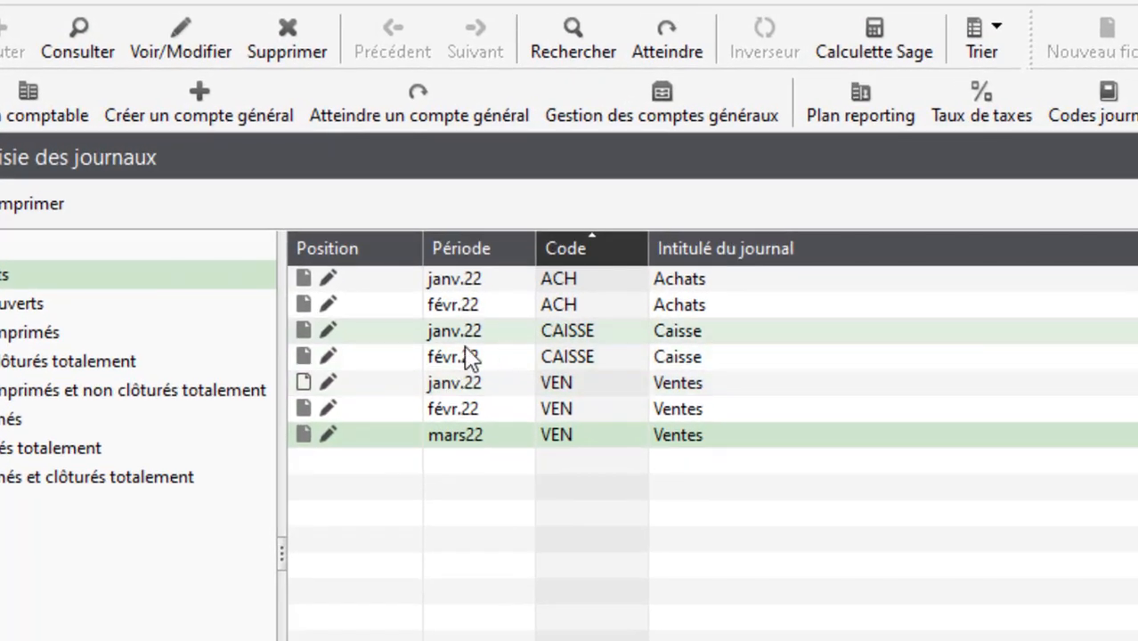
pyautogui.doubleClick(384, 327)
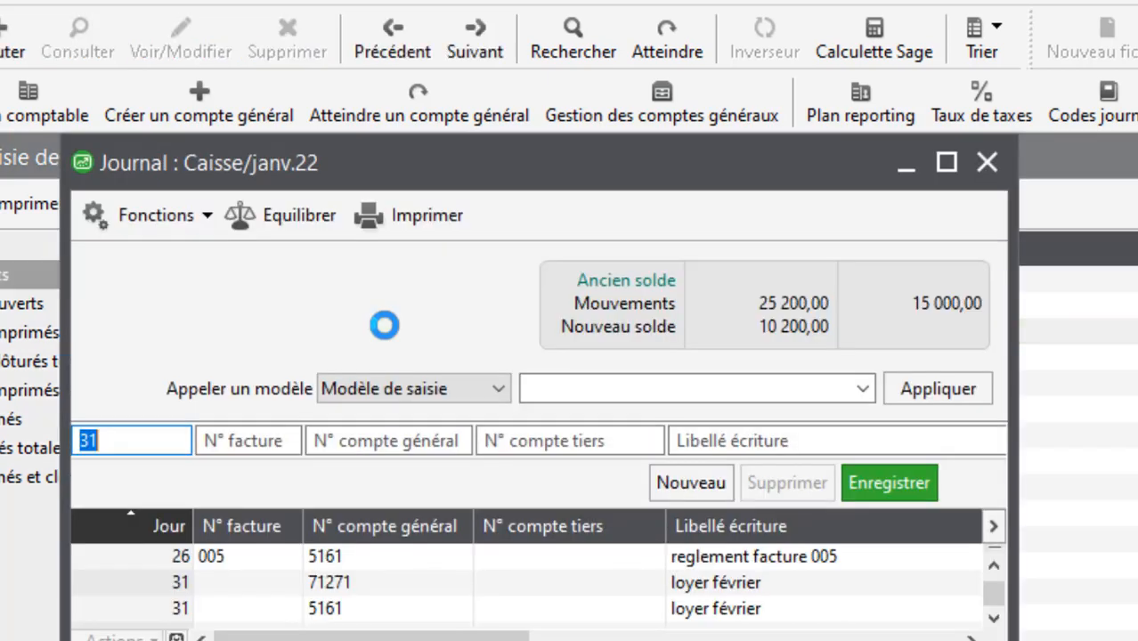
pyautogui.click(946, 163)
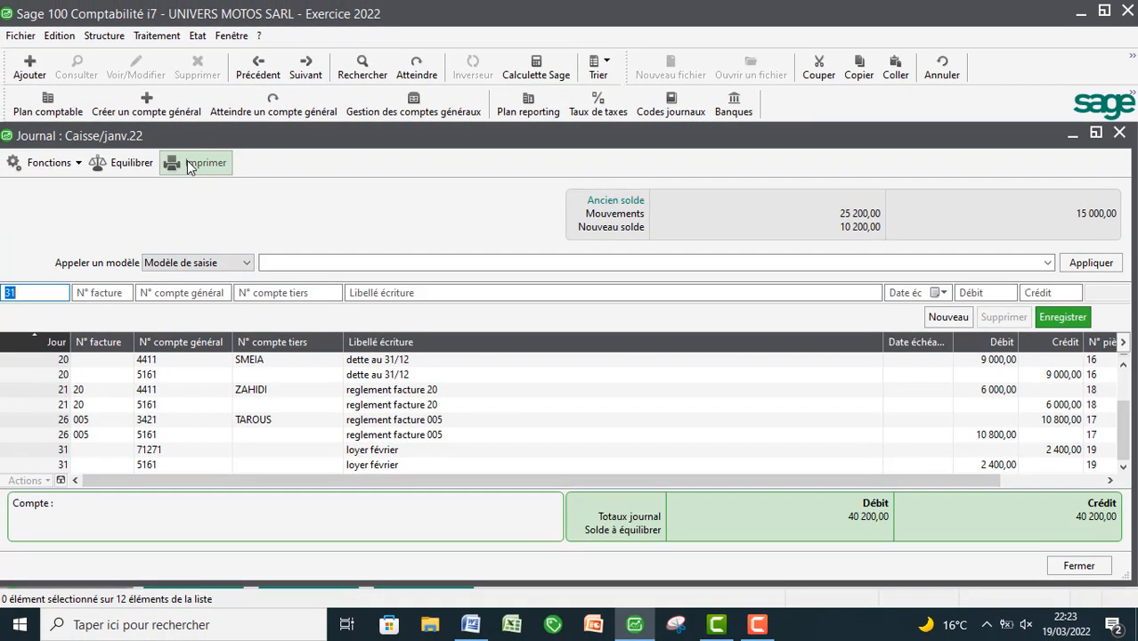
# - Preview the January Caisse journal's Brouillard de saisie for entries dated 010122 to 310122, with all pages and analytical breakdowns included
pyautogui.click(238, 190)
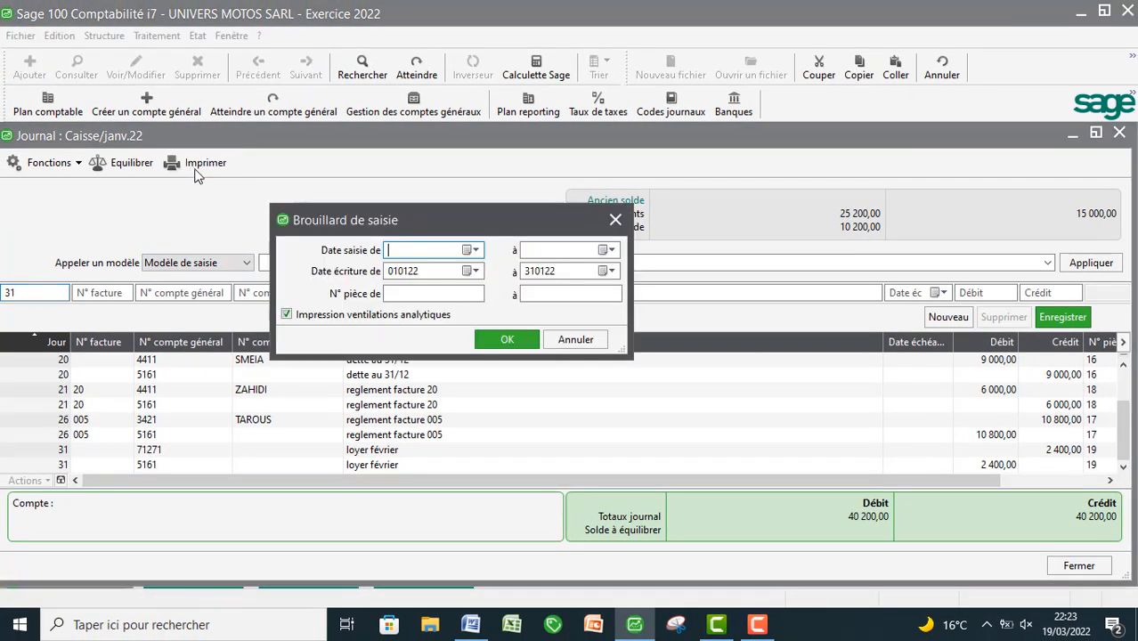
pyautogui.click(506, 339)
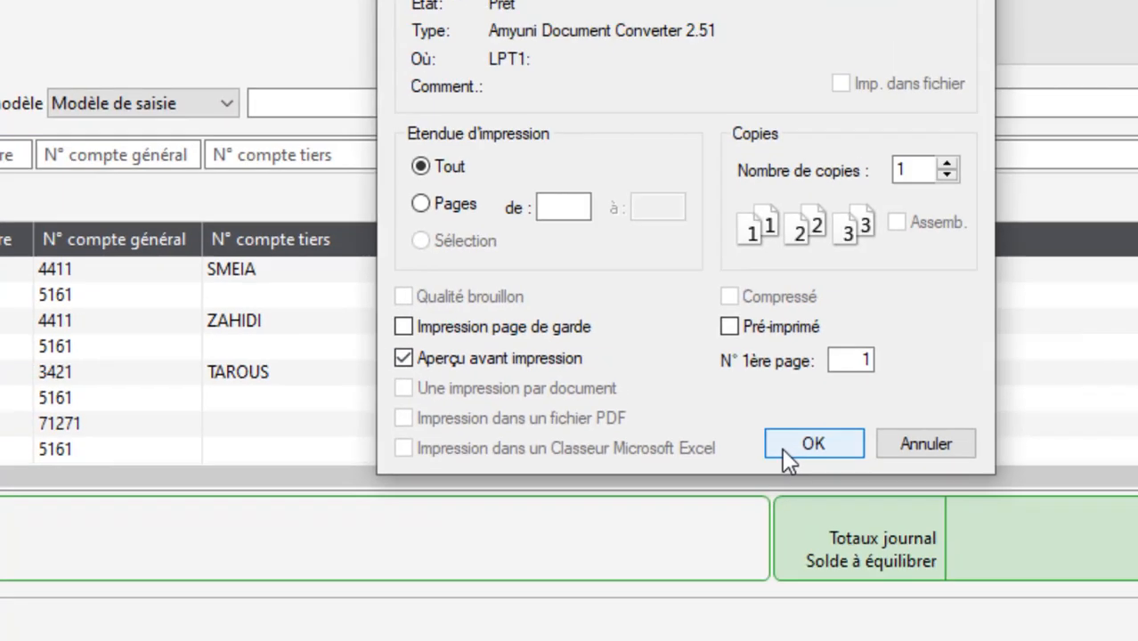
pyautogui.click(784, 445)
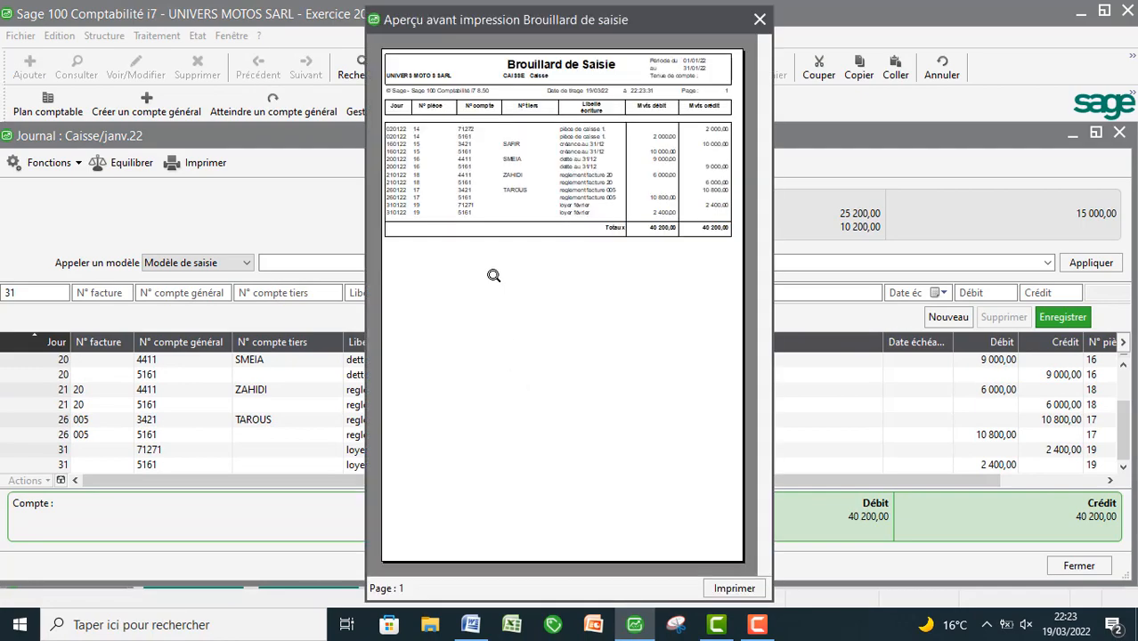